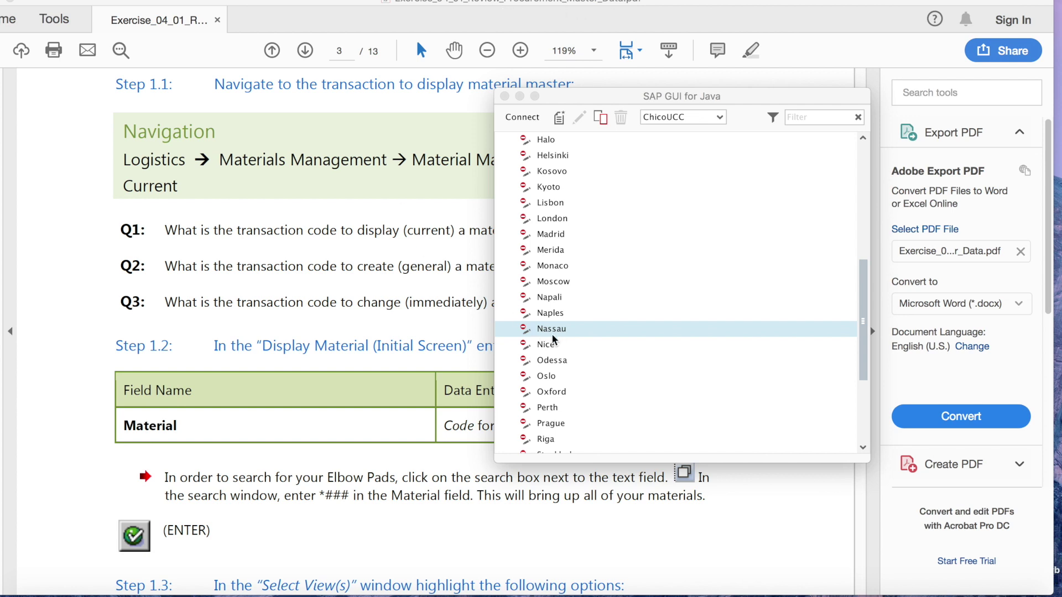
# Log on to the Nassau system in client 265 with the user name and password
pyautogui.doubleClick(569, 331)
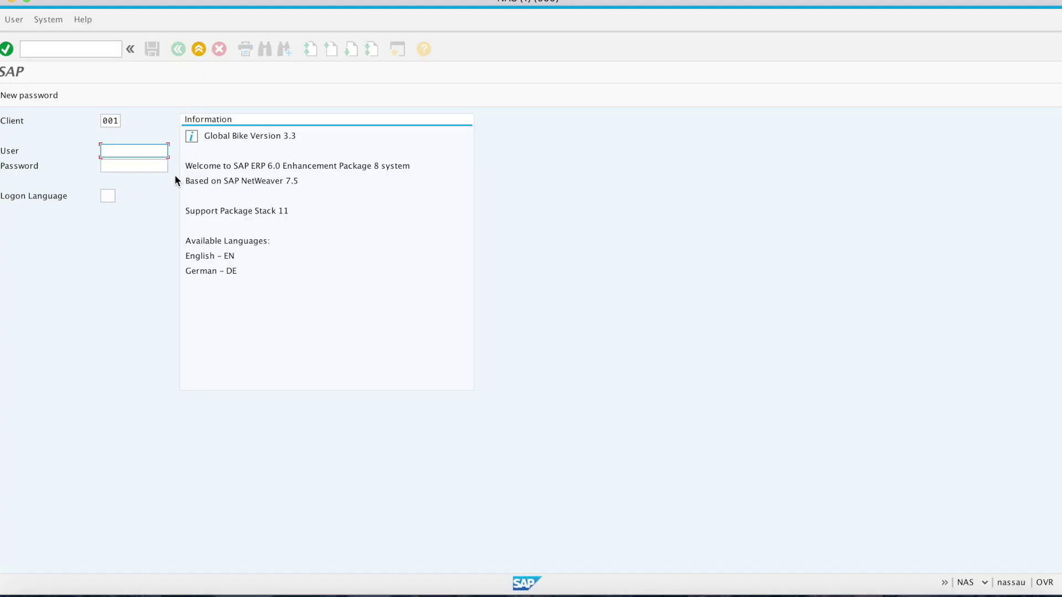
pyautogui.doubleClick(113, 121)
pyautogui.click(133, 149)
pyautogui.write('t')
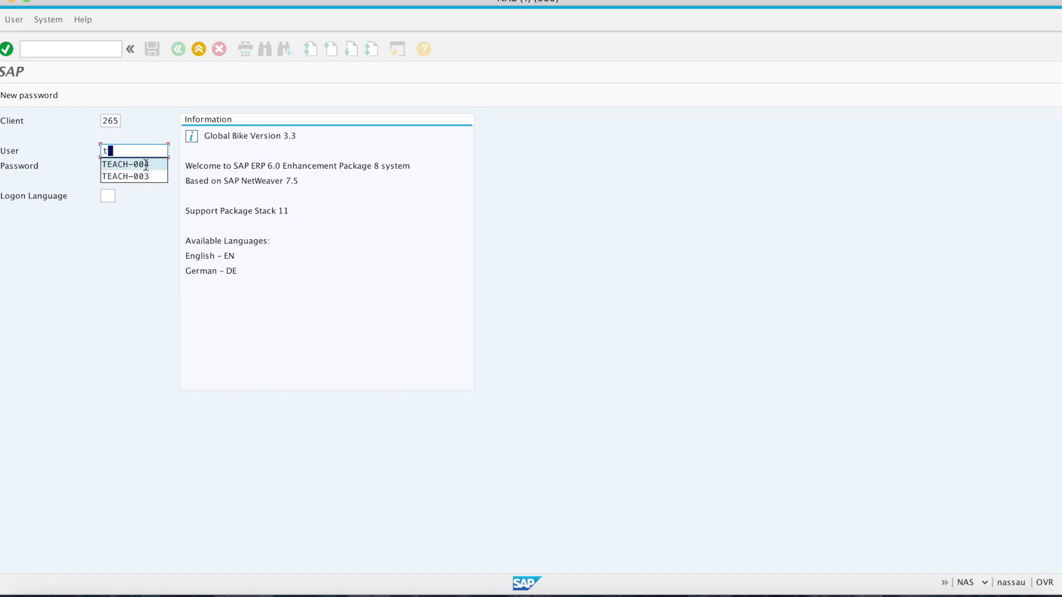
pyautogui.click(133, 164)
pyautogui.click(139, 166)
pyautogui.write('******')
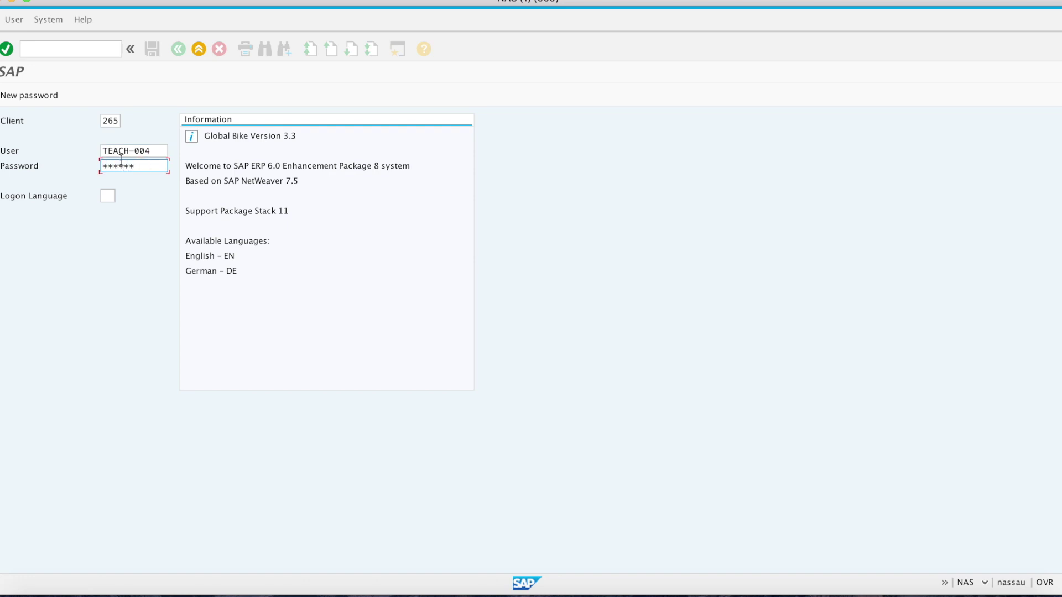
pyautogui.click(6, 50)
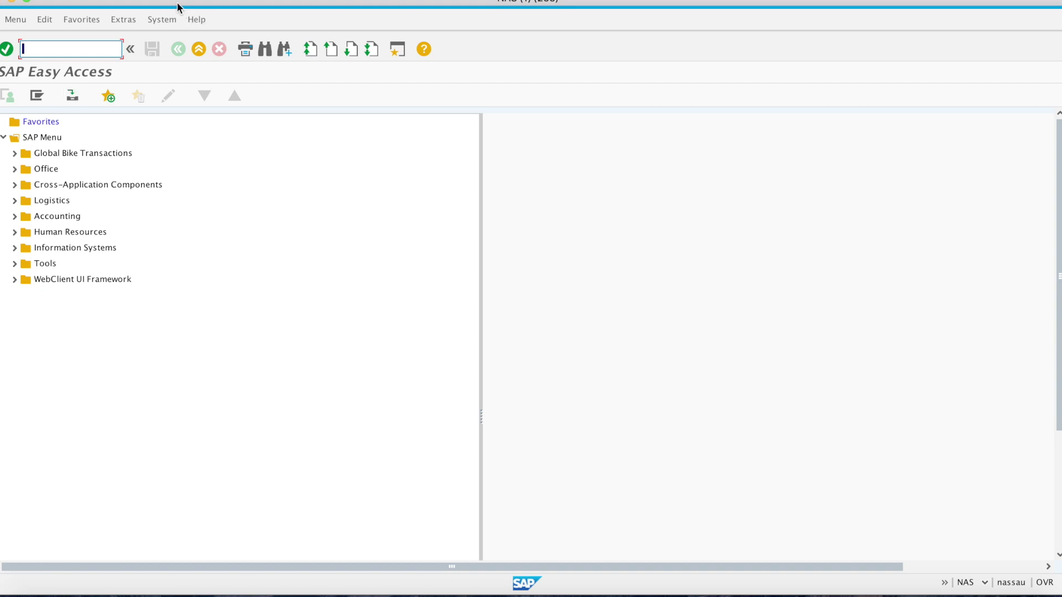
# Minimize SAP Logon and place the Easy Access window beside the exercise PDF
pyautogui.moveTo(177, 2); pyautogui.dragTo(753, 18)
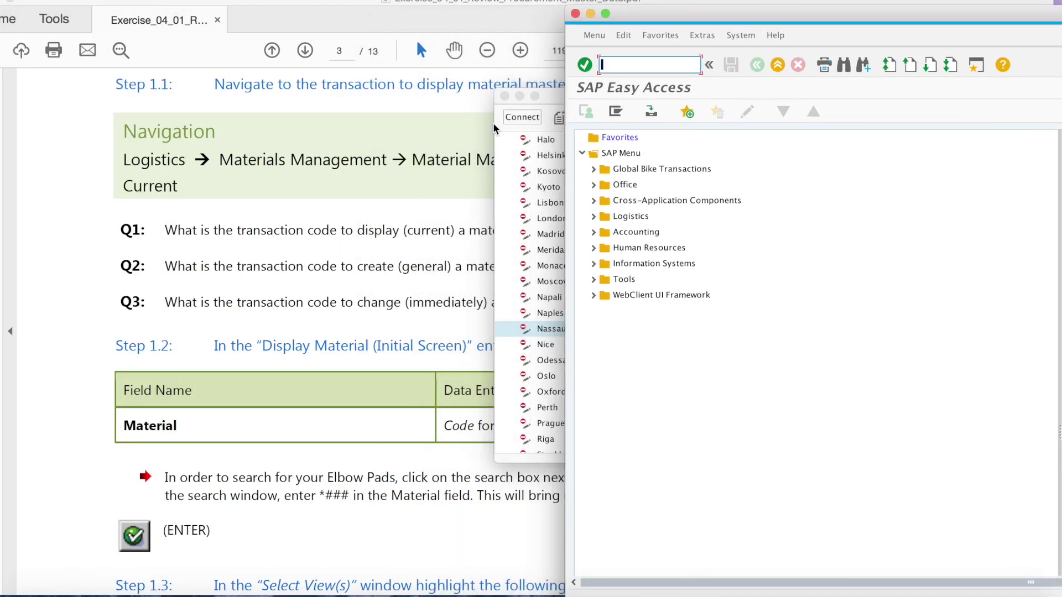
pyautogui.click(520, 96)
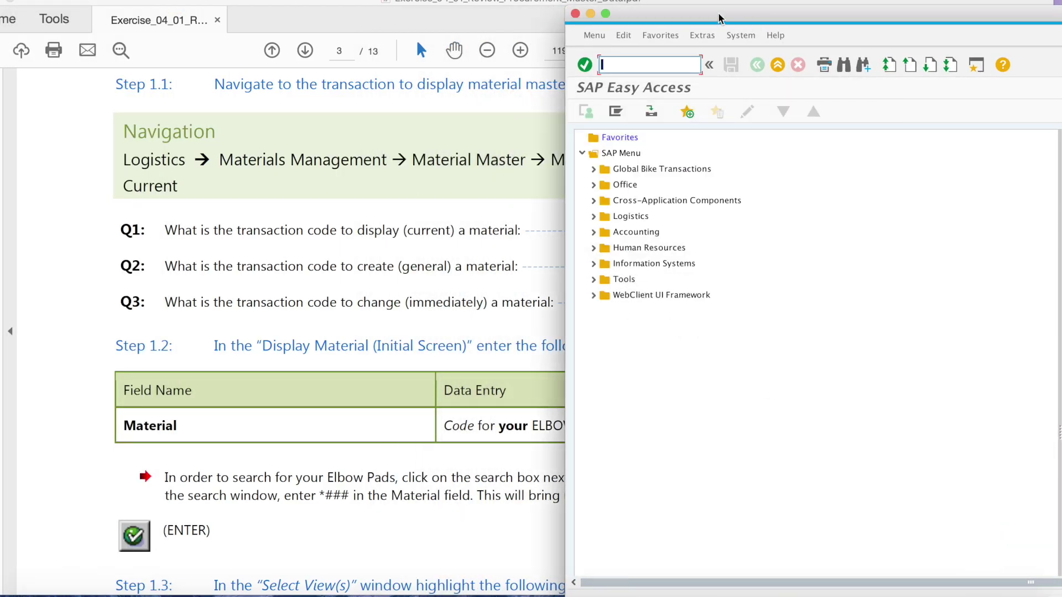
pyautogui.moveTo(719, 9); pyautogui.dragTo(857, 12)
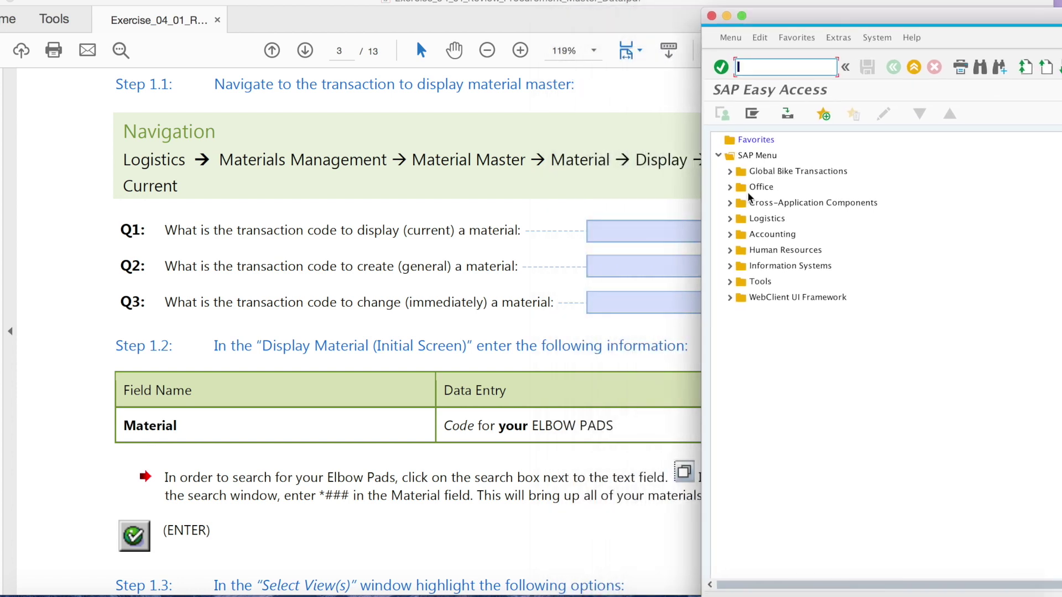
# Open Display Current via Logistics > Materials Management > Material Master > Material > Display
pyautogui.click(729, 218)
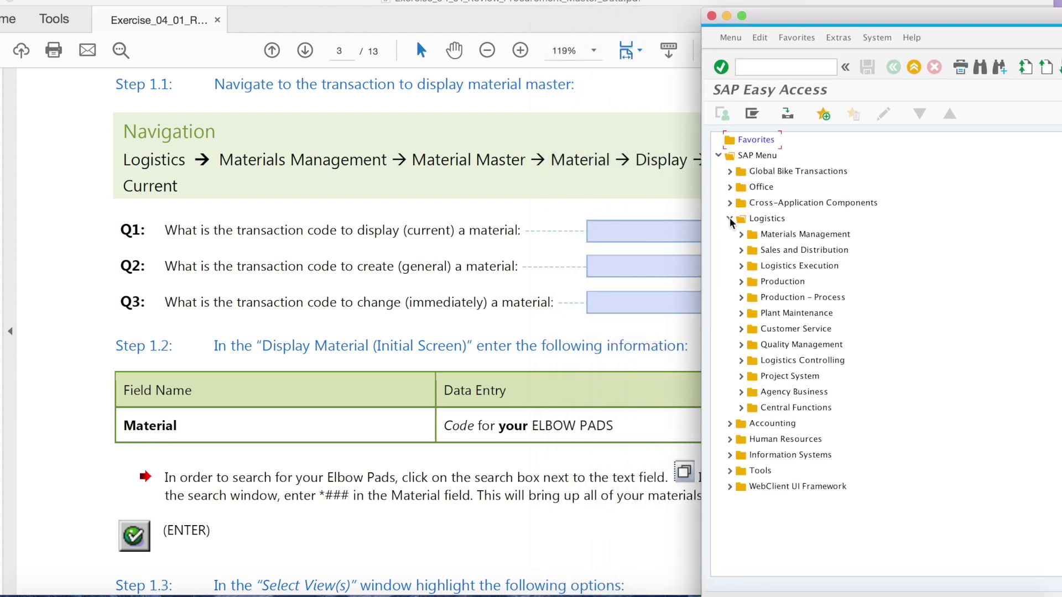
pyautogui.click(741, 235)
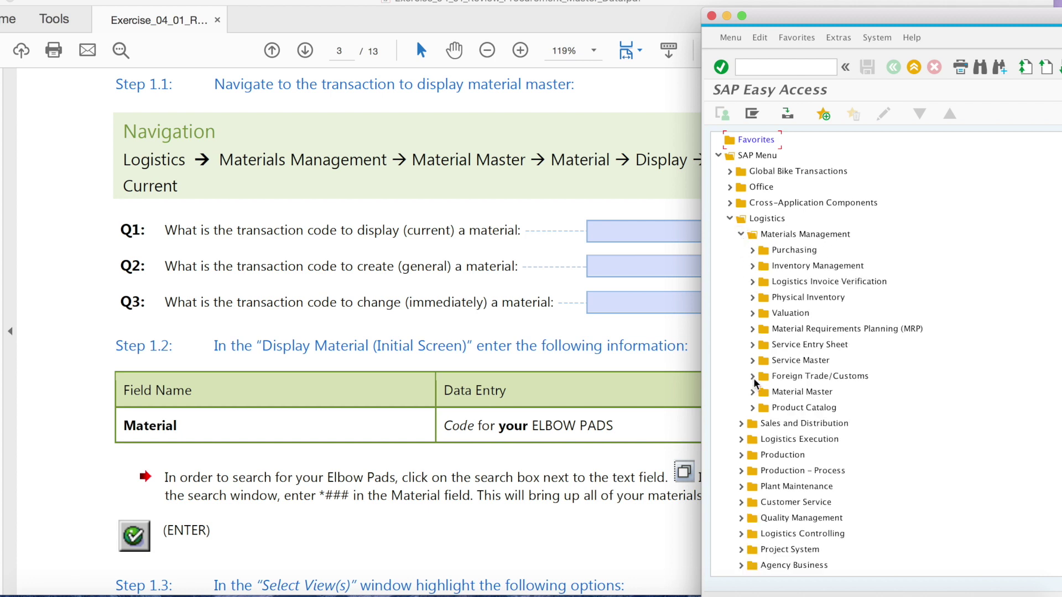
pyautogui.click(752, 392)
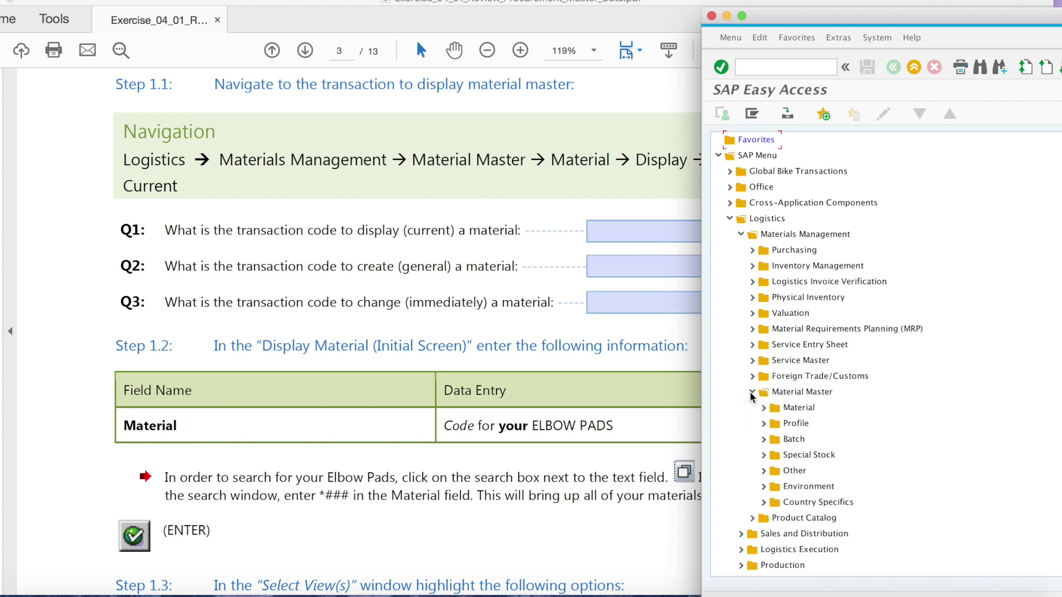
pyautogui.click(764, 409)
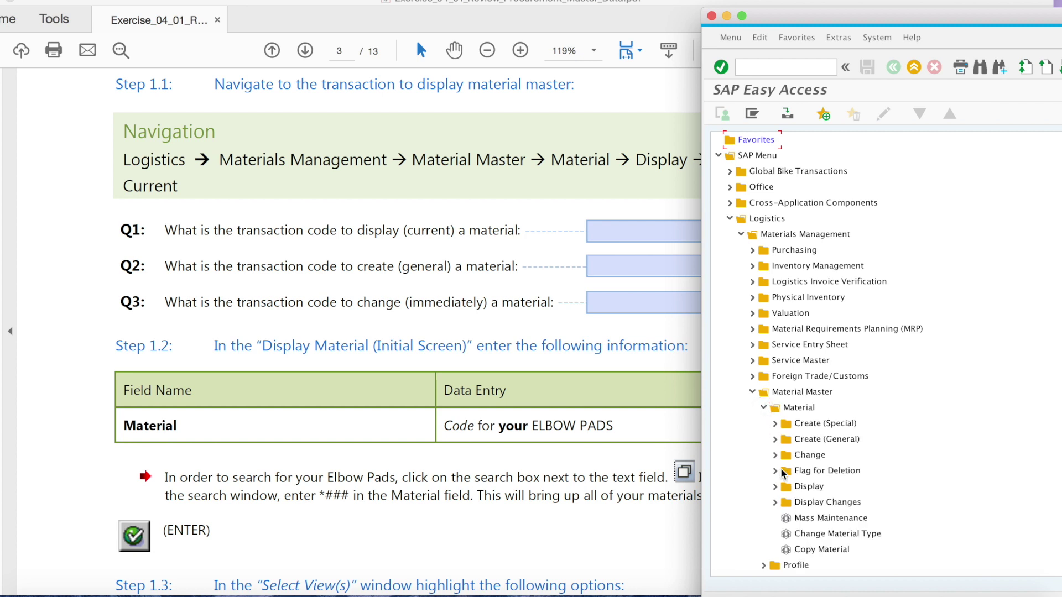
pyautogui.click(775, 487)
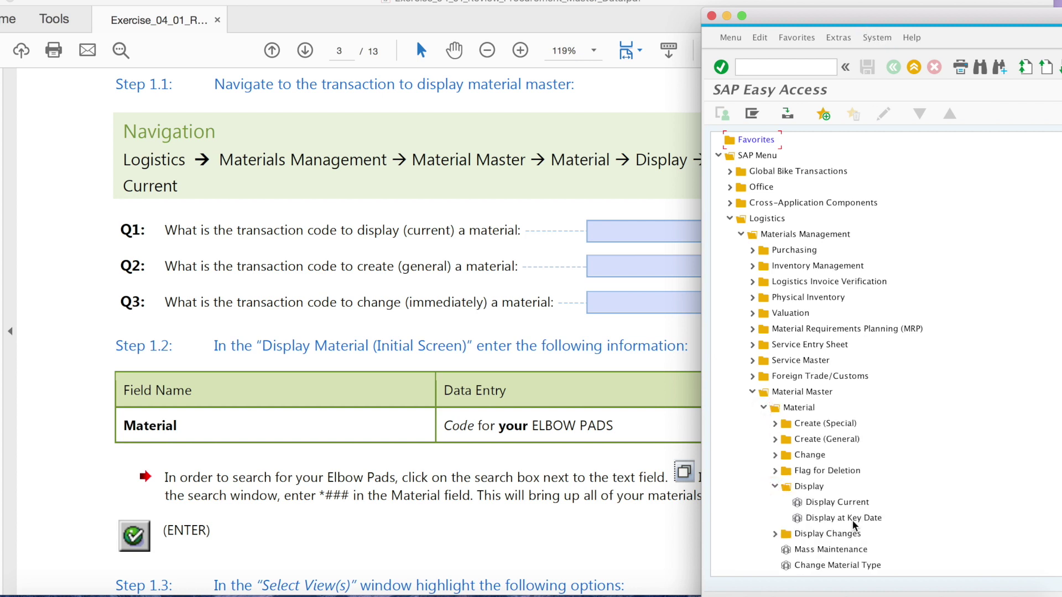
pyautogui.doubleClick(836, 504)
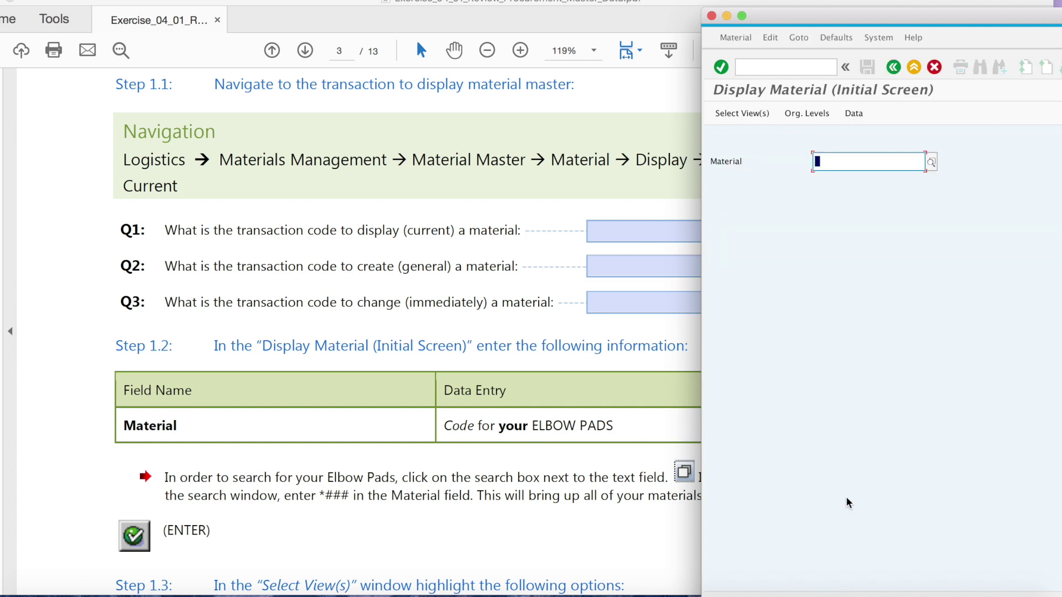
# Read transaction code MM03 from system info, then return to SAP Easy Access beside the PDF
pyautogui.moveTo(892, 20); pyautogui.dragTo(228, 1)
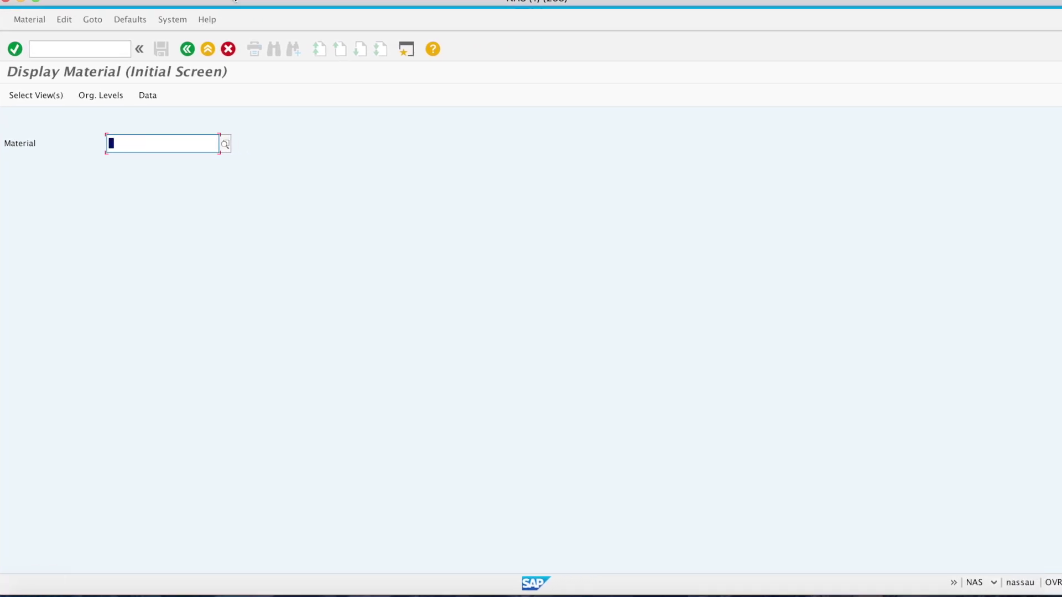
pyautogui.click(994, 582)
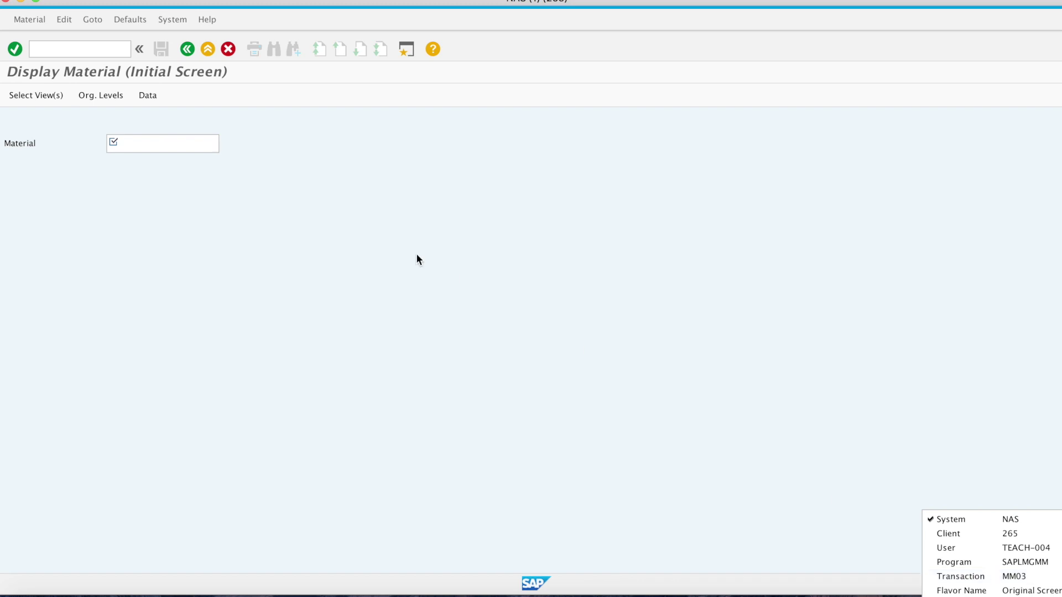
pyautogui.click(187, 49)
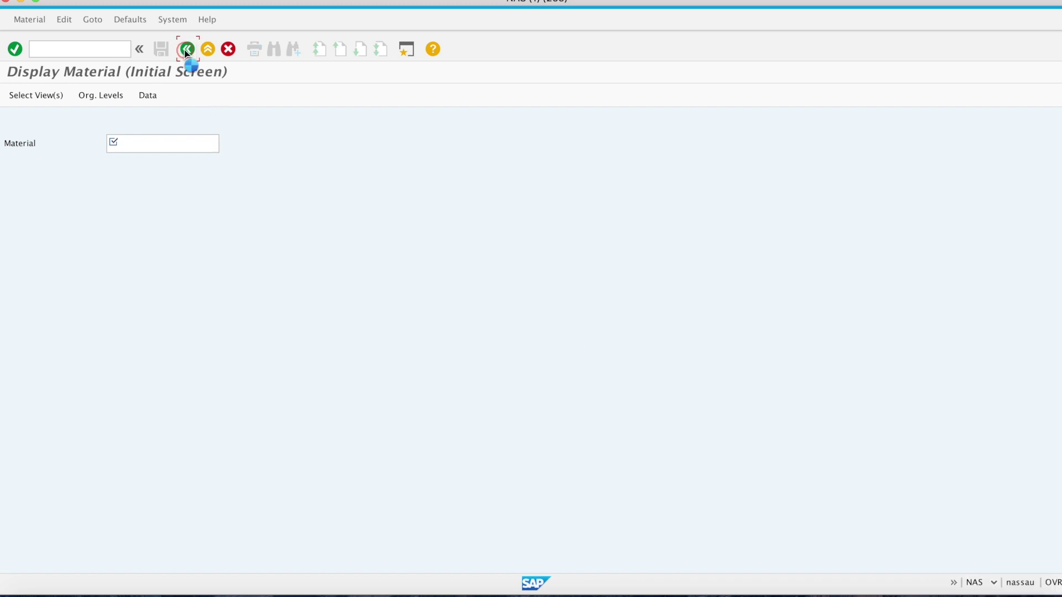
pyautogui.moveTo(186, 3); pyautogui.dragTo(813, 3)
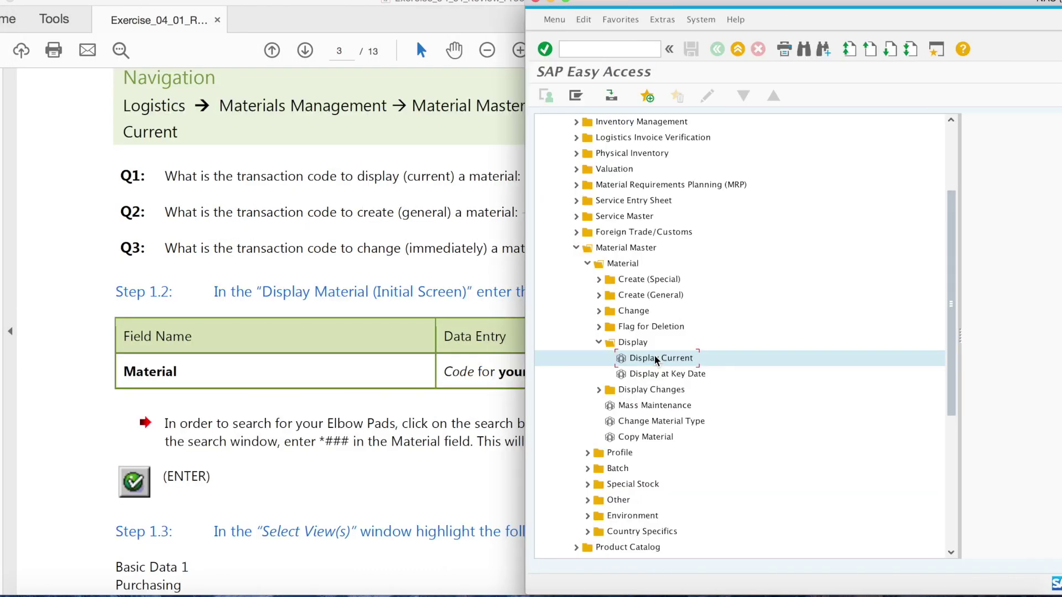
# Browse the Change and Create (Special) folders, then reopen Display Current beside the PDF
pyautogui.click(598, 312)
pyautogui.click(598, 280)
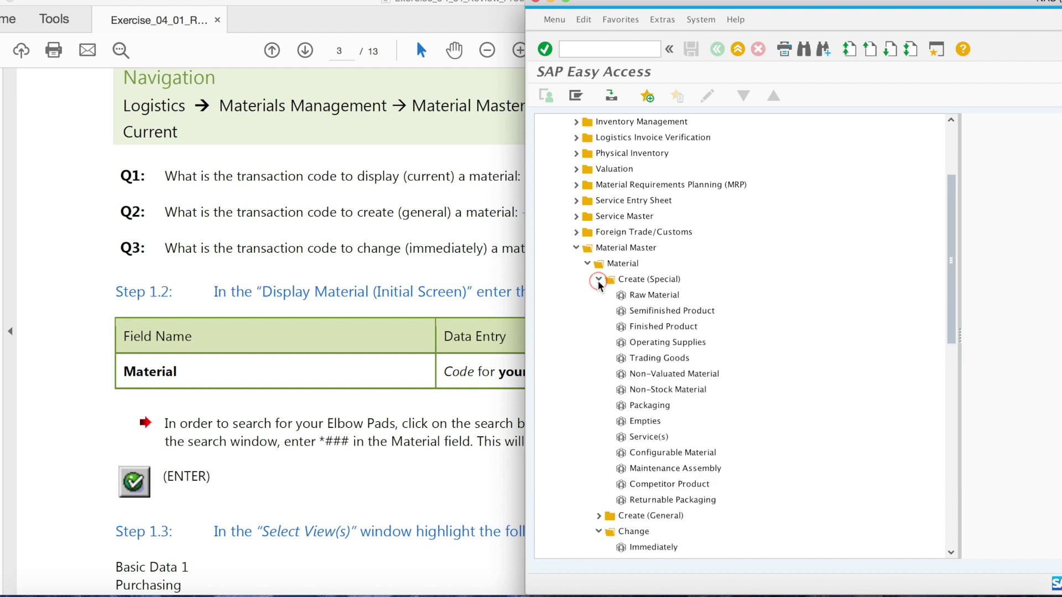
pyautogui.click(598, 281)
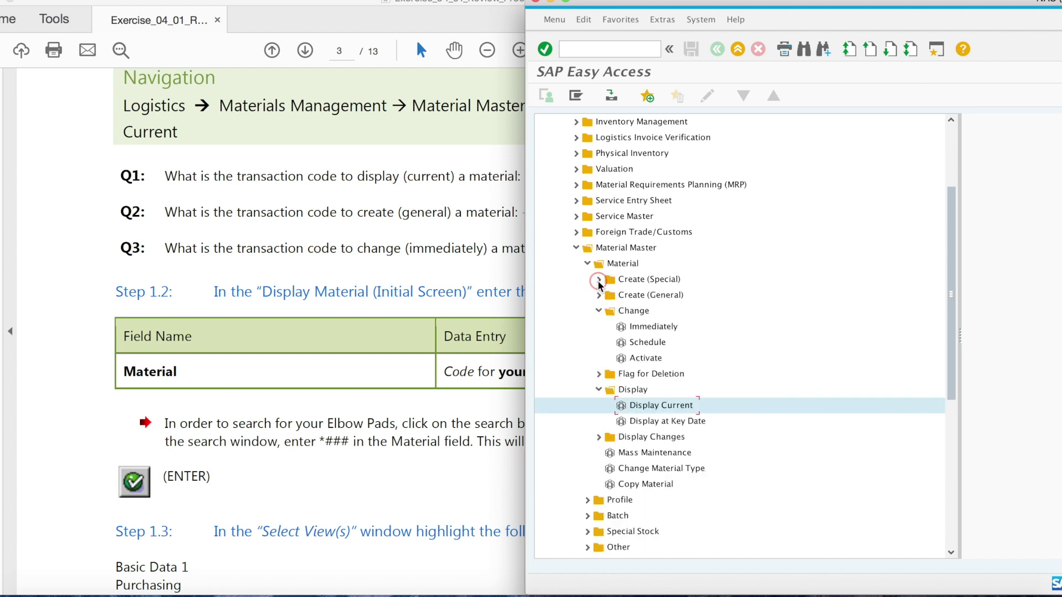
pyautogui.click(598, 312)
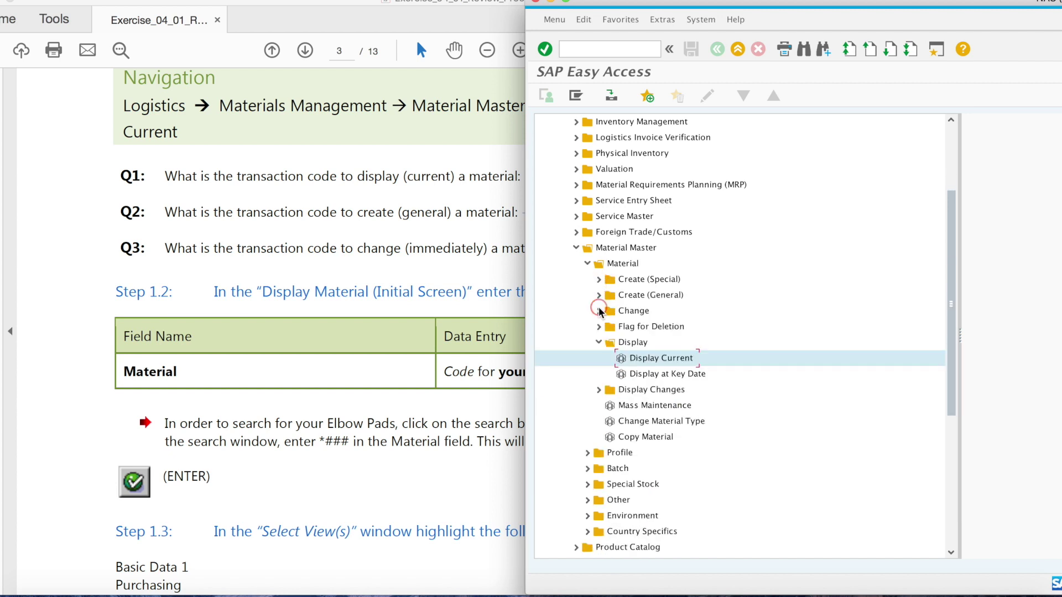
pyautogui.doubleClick(653, 360)
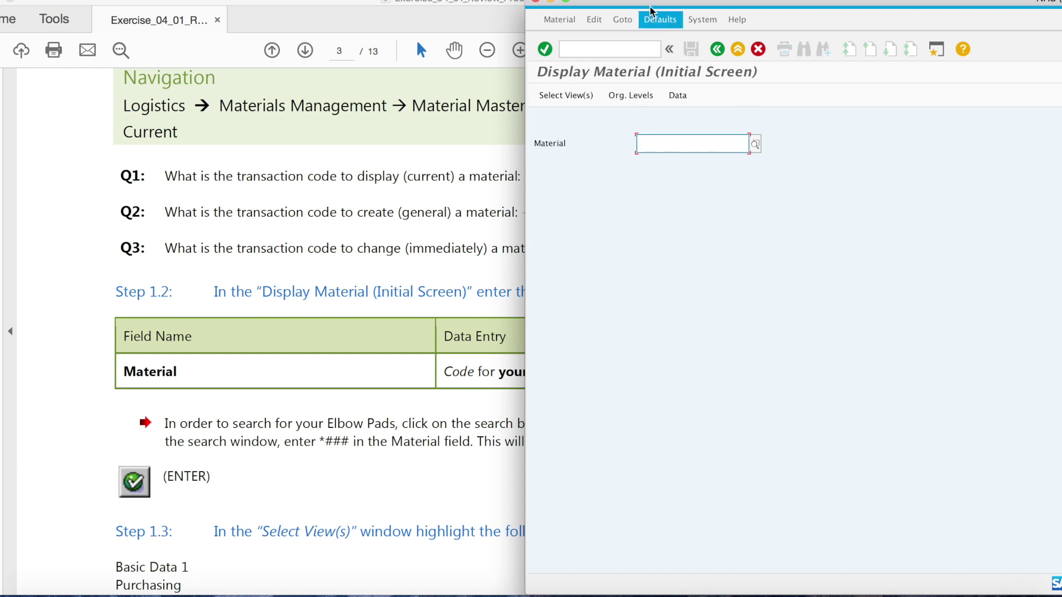
pyautogui.moveTo(645, 6); pyautogui.dragTo(776, 6)
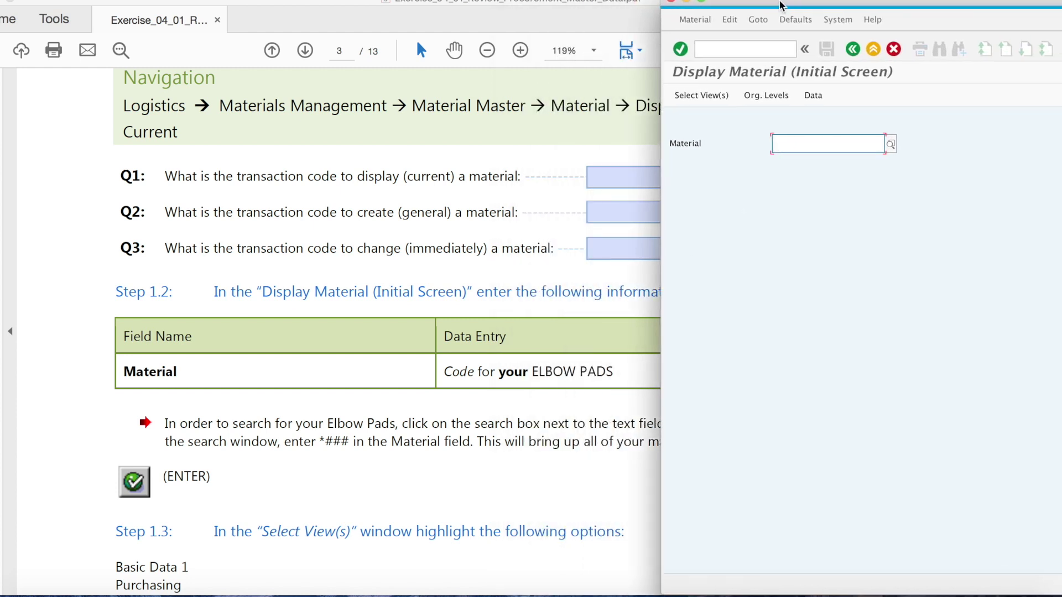
# Search materials matching *004 and take ELBOW PADS EPAD1004 into the Material field
pyautogui.click(885, 144)
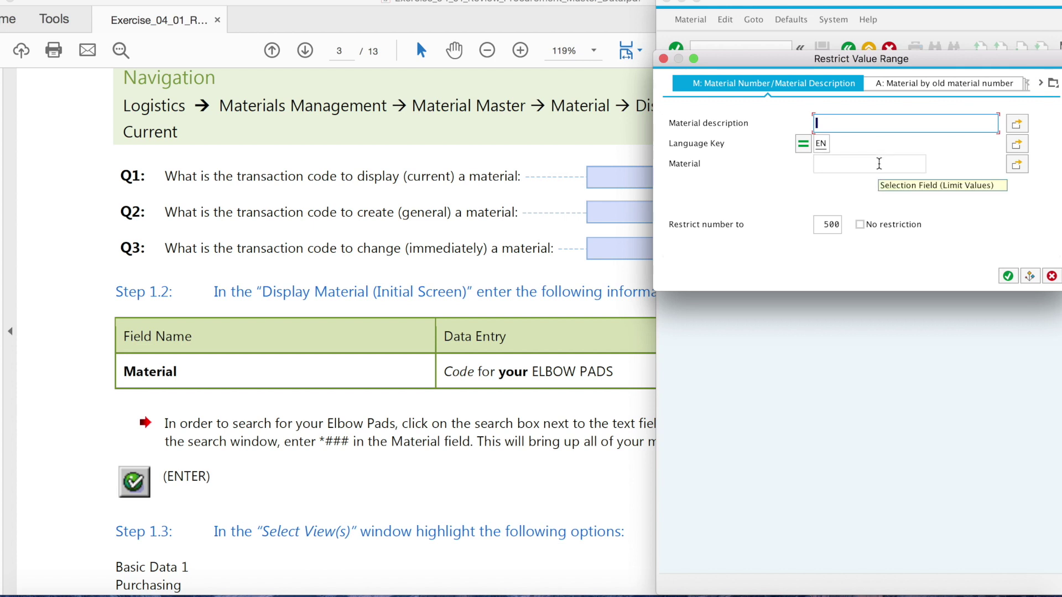
pyautogui.click(856, 167)
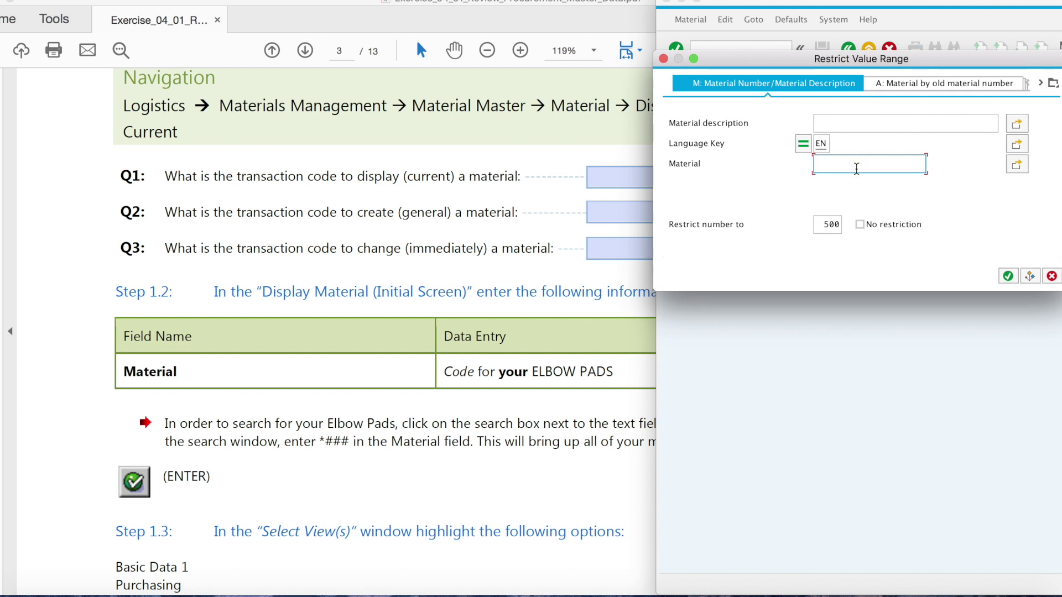
pyautogui.write('*')
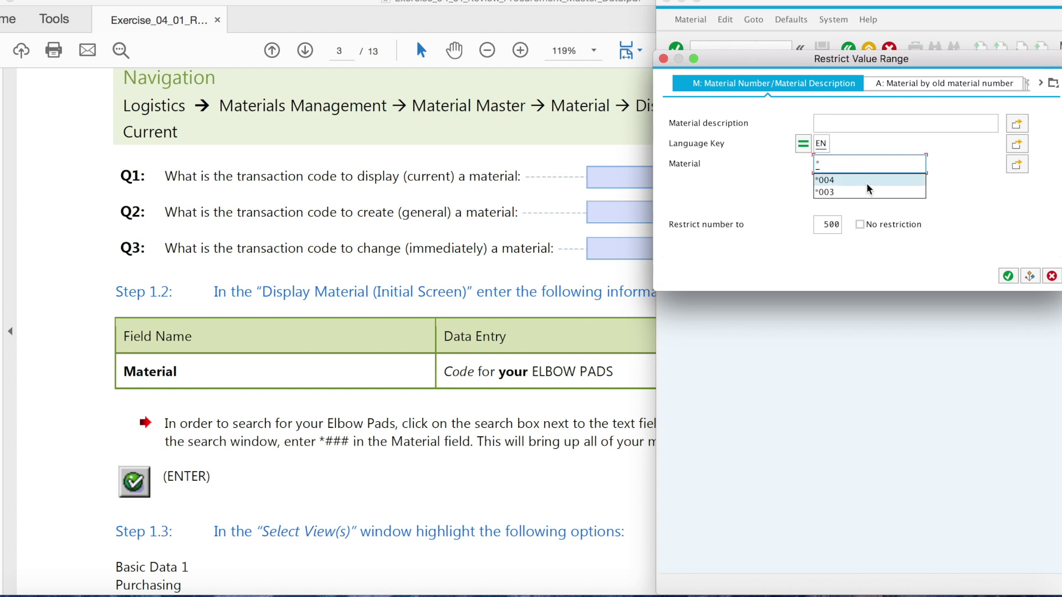
pyautogui.click(866, 181)
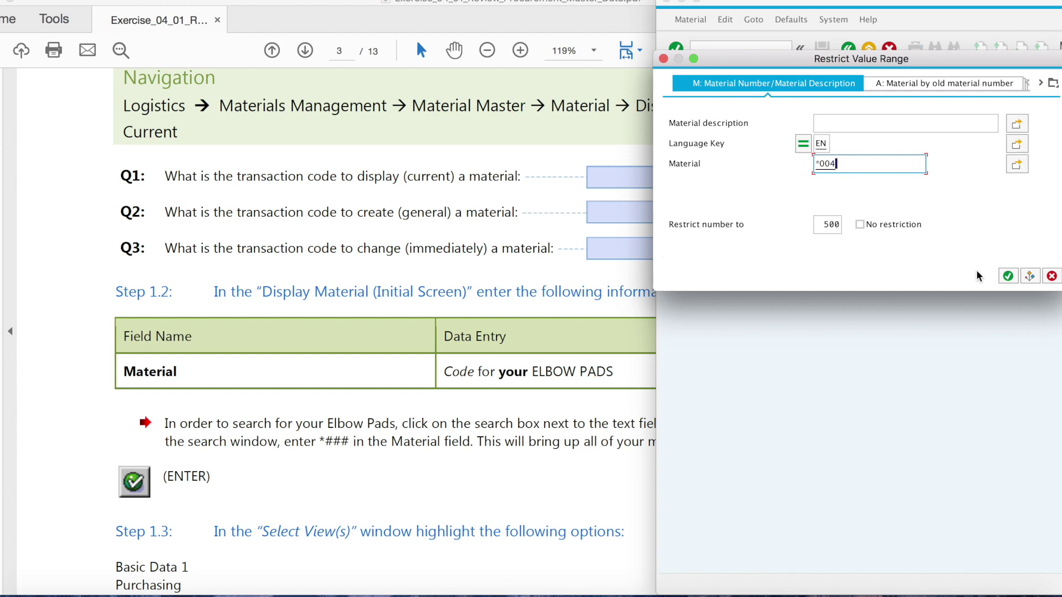
pyautogui.click(1007, 276)
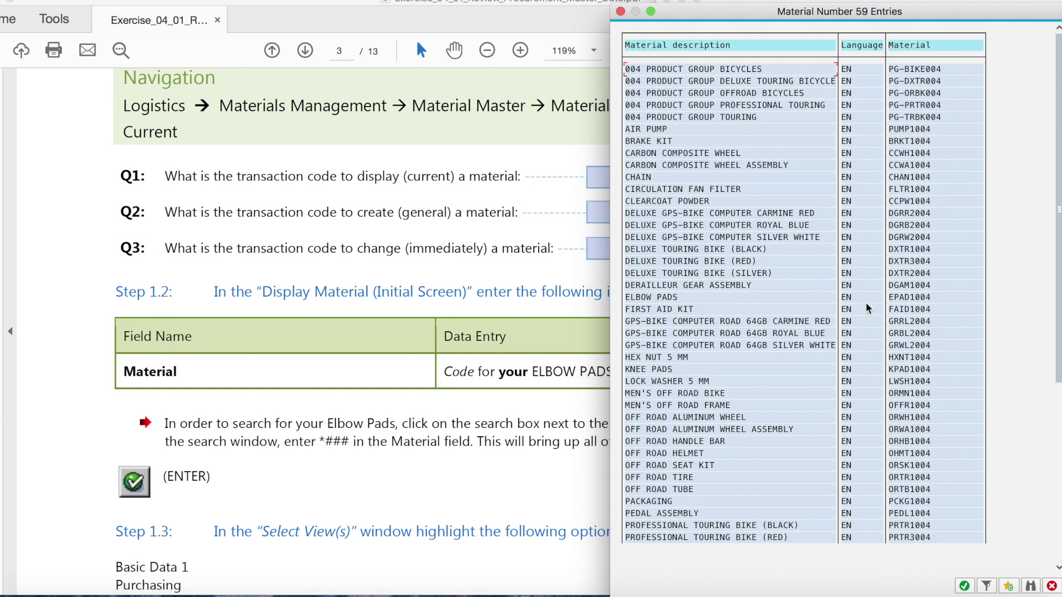
pyautogui.click(903, 298)
pyautogui.click(964, 586)
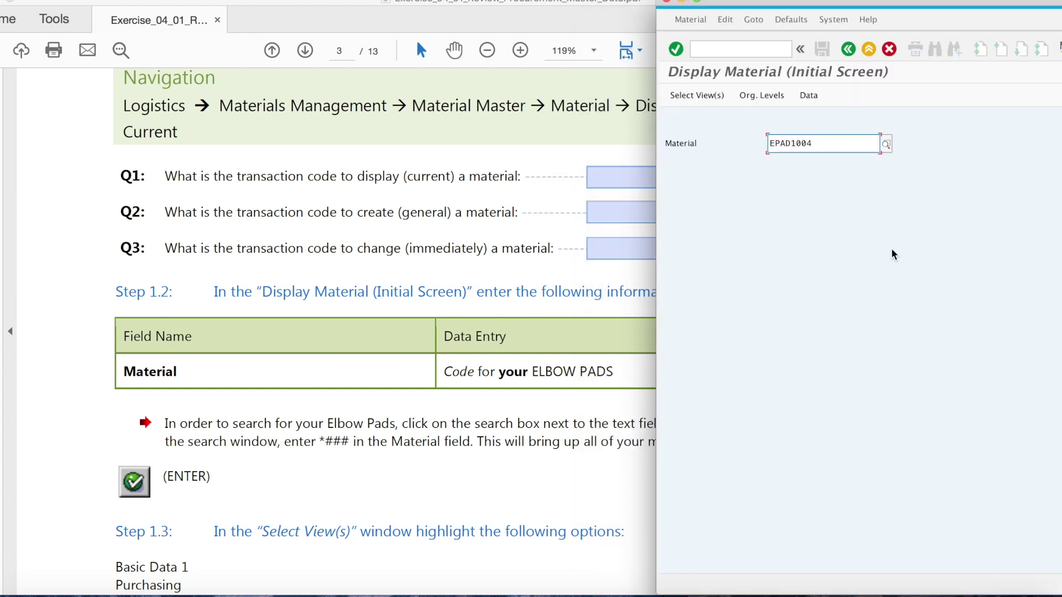
# Select the Purchasing and Accounting 1 views for EPAD1004 and save them as the default
pyautogui.click(676, 50)
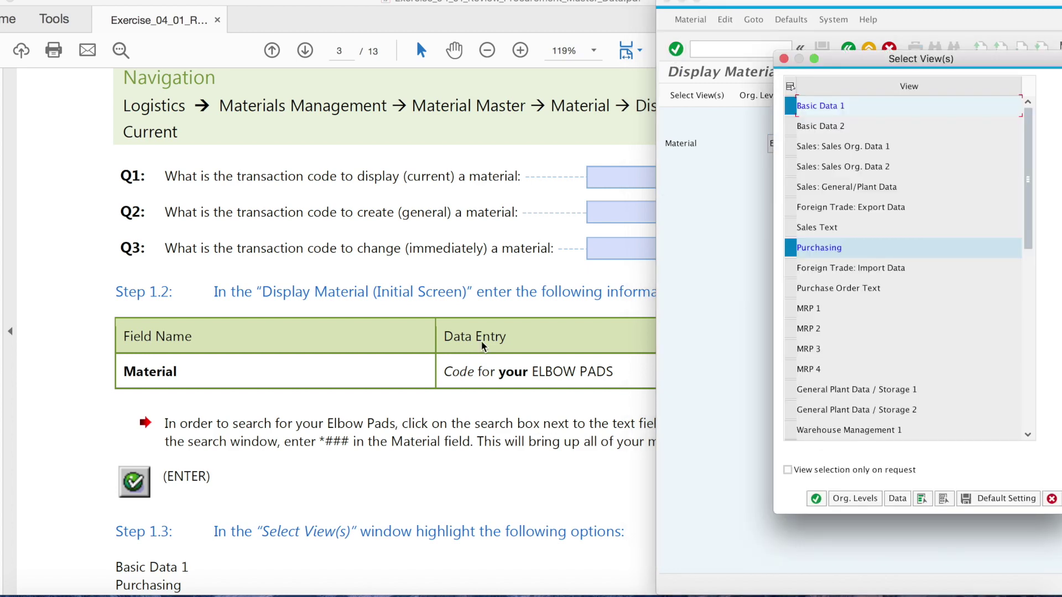
pyautogui.scroll(-3, 482, 346)
pyautogui.scroll(-1, 480, 340)
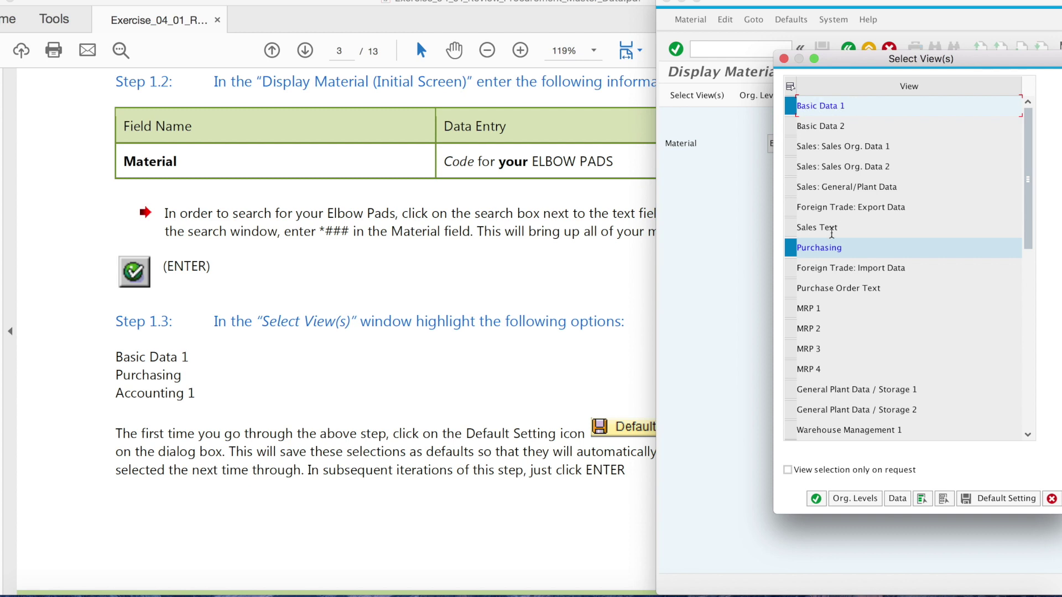
pyautogui.scroll(-1, 808, 268)
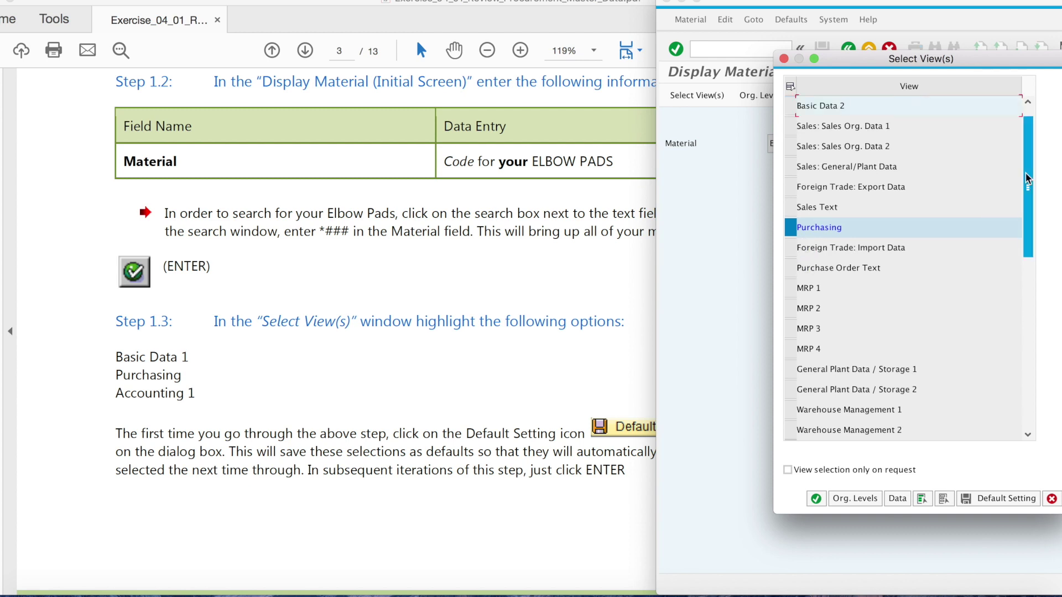
pyautogui.moveTo(1026, 191); pyautogui.dragTo(1026, 315)
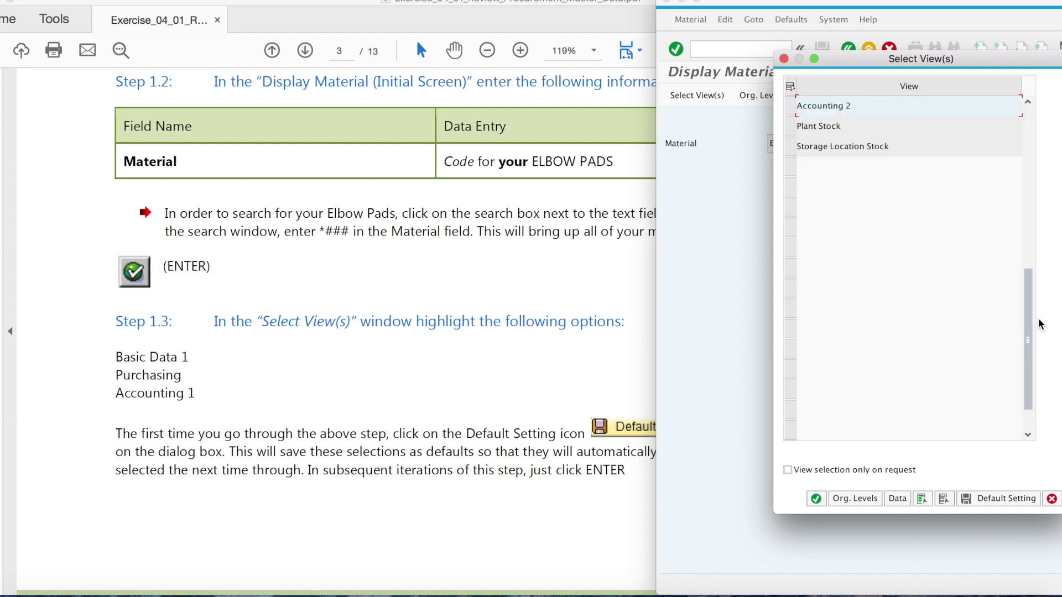
pyautogui.scroll(-1, 1027, 299)
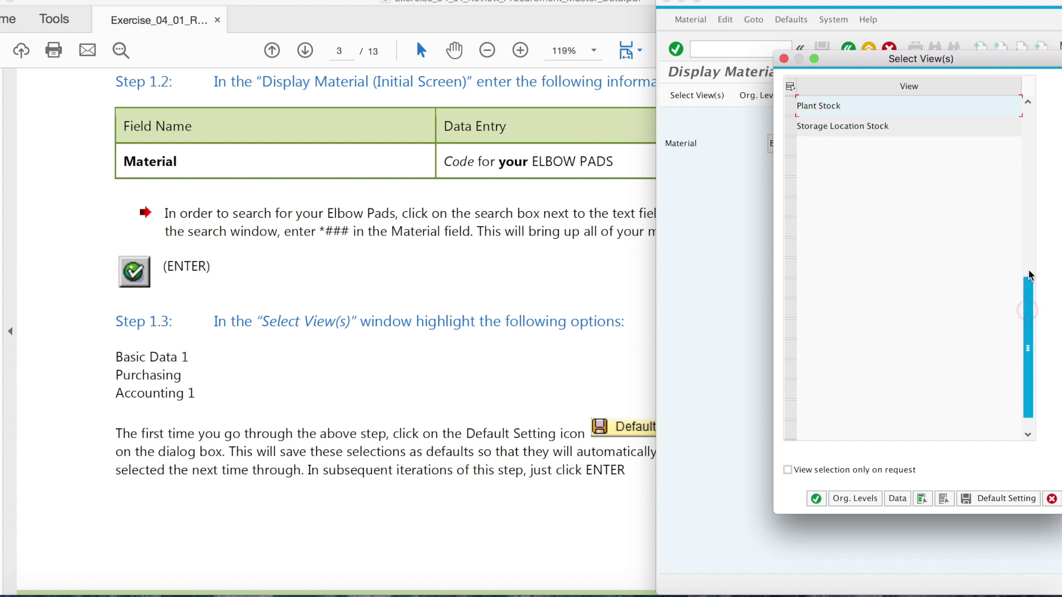
pyautogui.click(1028, 270)
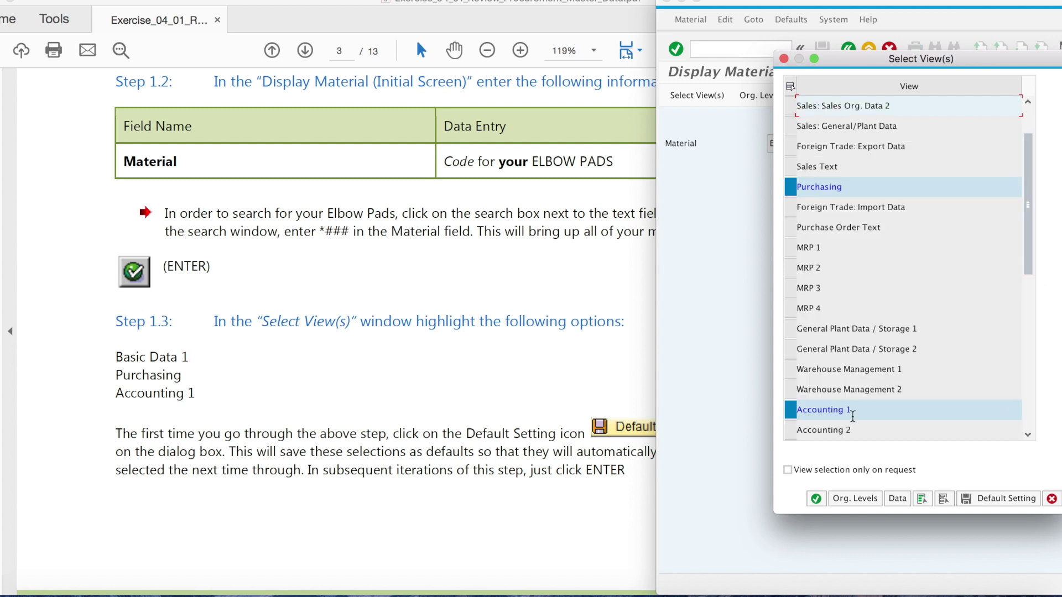
pyautogui.click(481, 350)
pyautogui.scroll(-5, 481, 406)
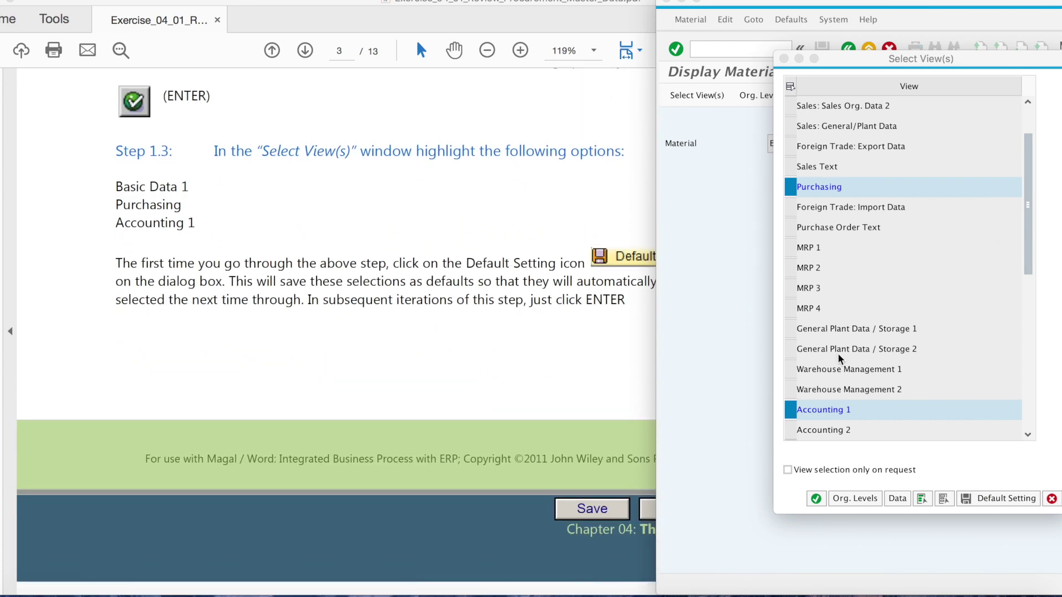
pyautogui.click(1003, 500)
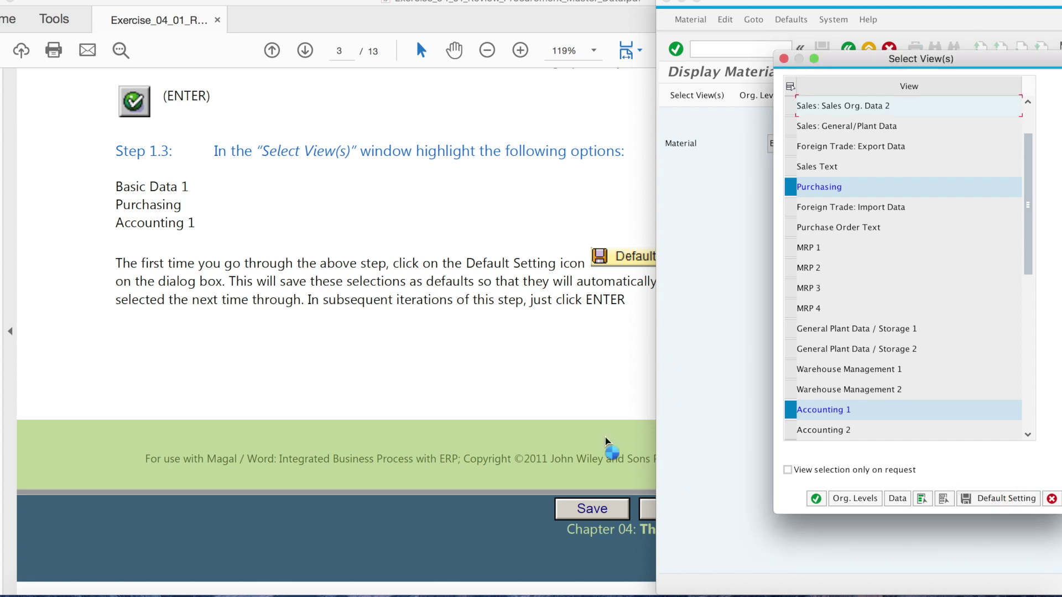
pyautogui.scroll(-3, 387, 332)
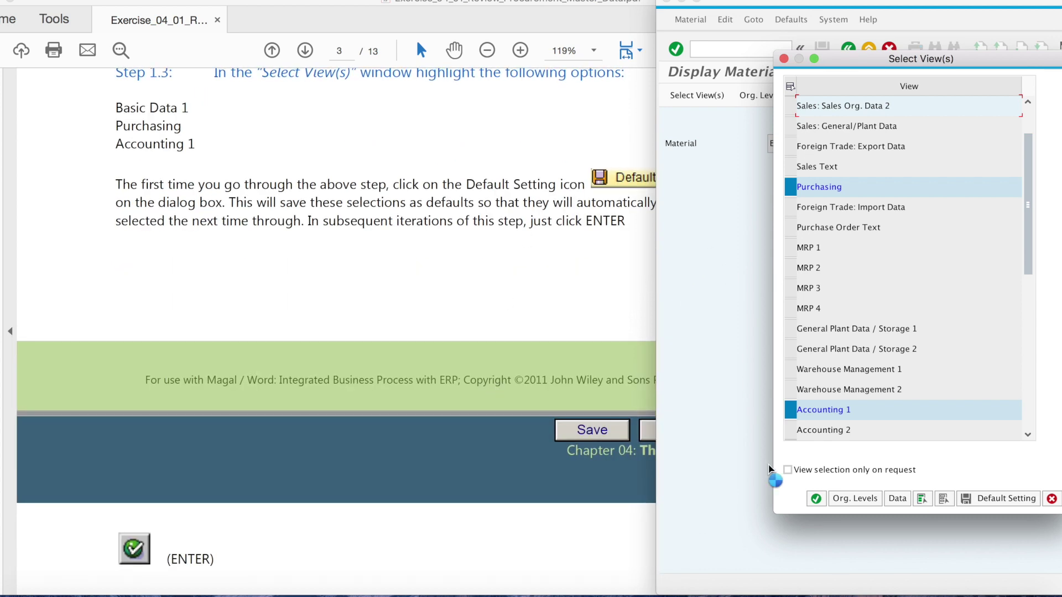
# Keep plant MI00 (DC Miami) as the organizational level, save it as default, and continue
pyautogui.click(816, 499)
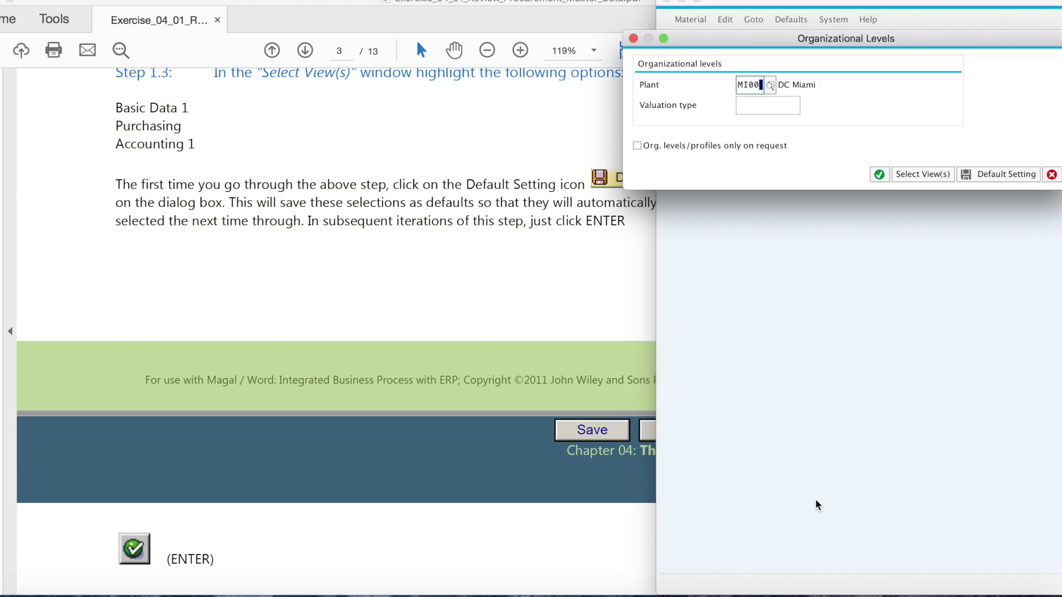
pyautogui.scroll(-5, 533, 455)
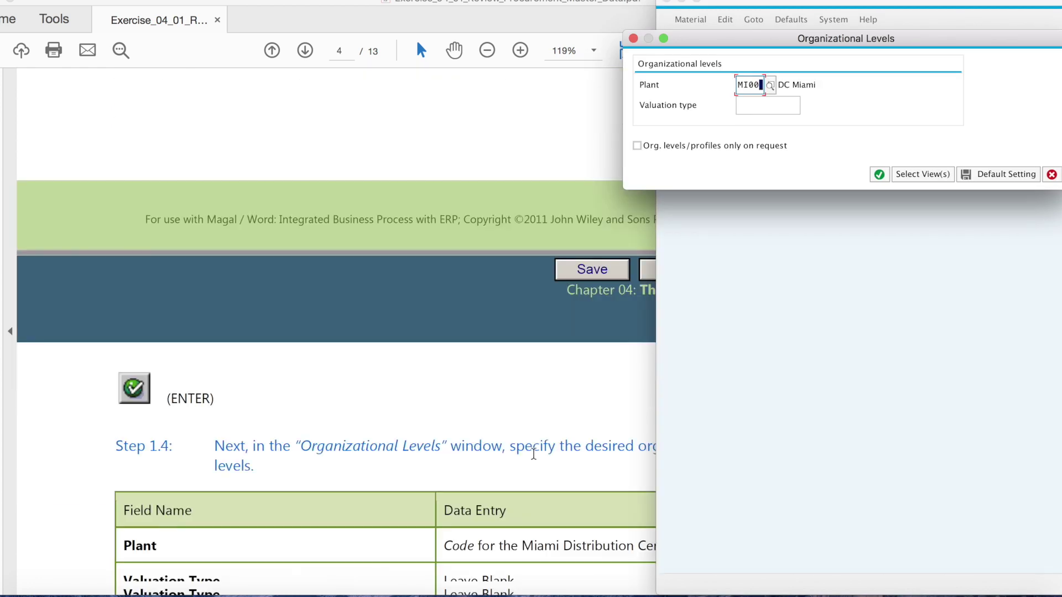
pyautogui.scroll(-7, 533, 454)
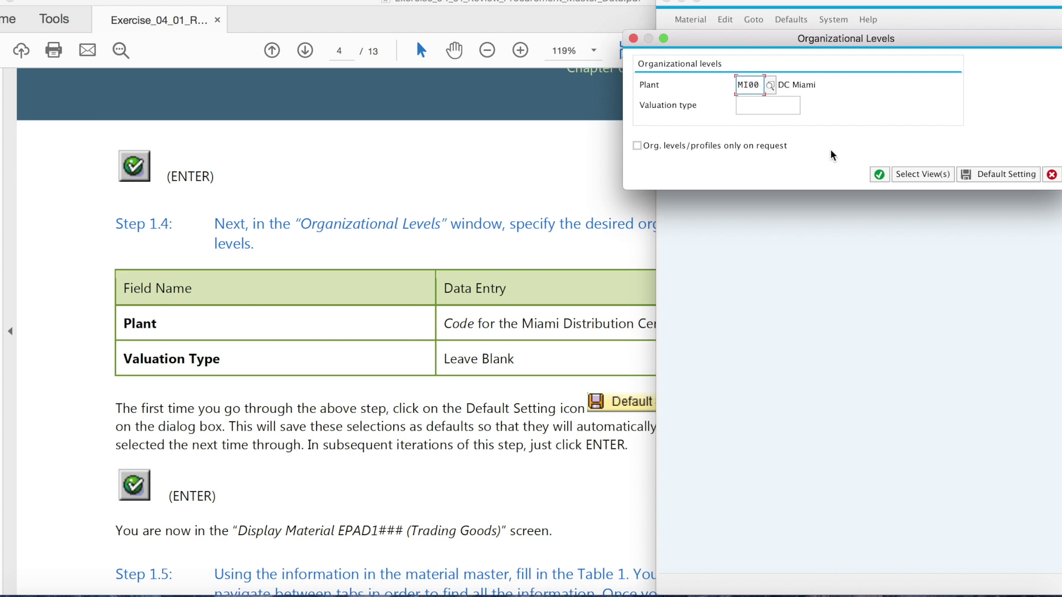
pyautogui.click(1004, 177)
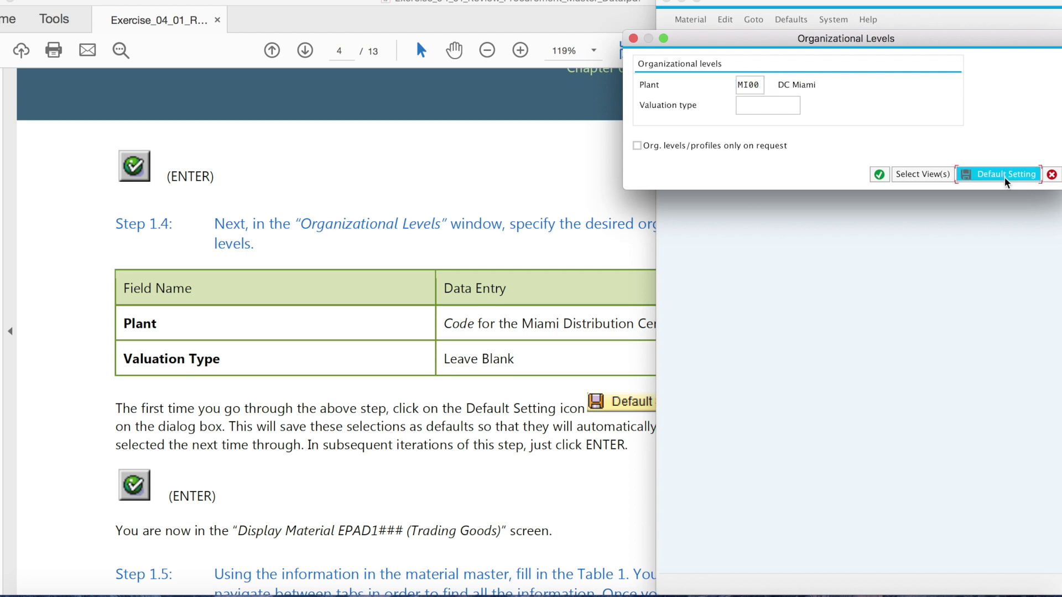
pyautogui.click(879, 175)
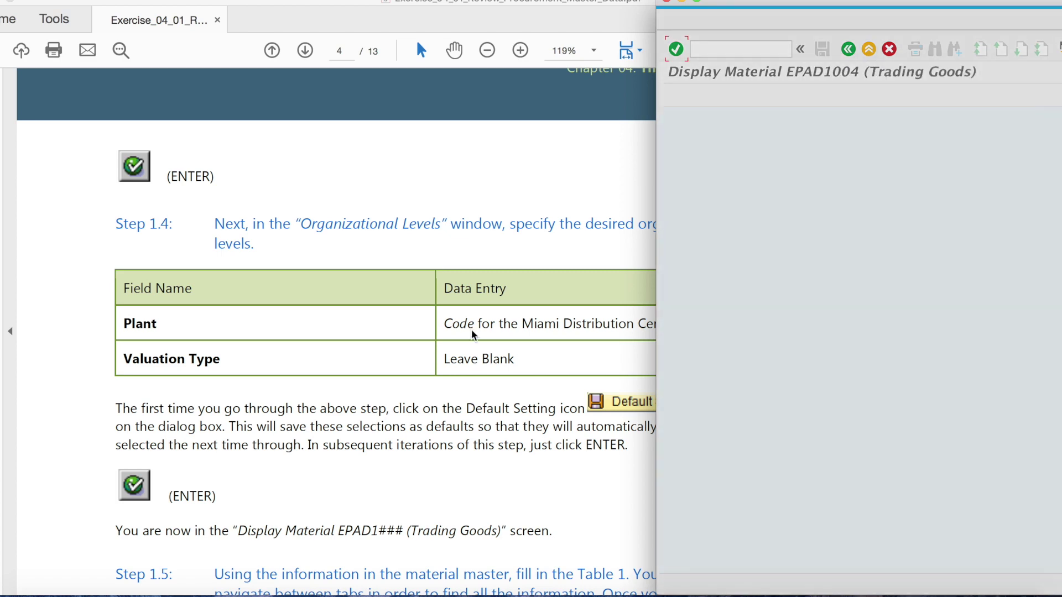
# Review EPAD1004's Basic data 1: base unit EA, gross weight 32 OZ, material group SFTY
pyautogui.scroll(-8, 472, 330)
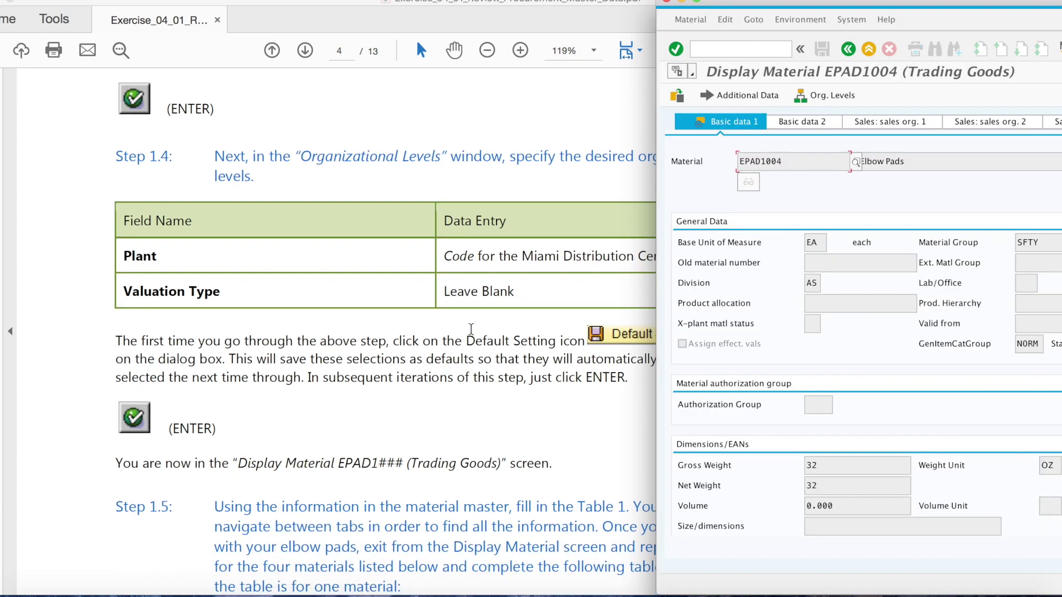
pyautogui.scroll(-1, 471, 329)
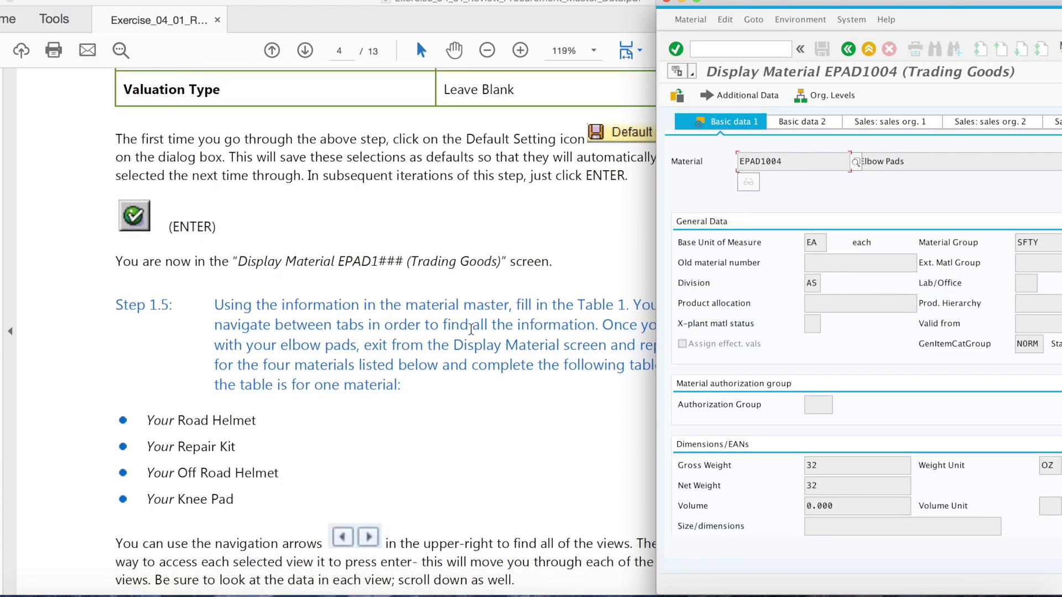
pyautogui.scroll(1, 471, 330)
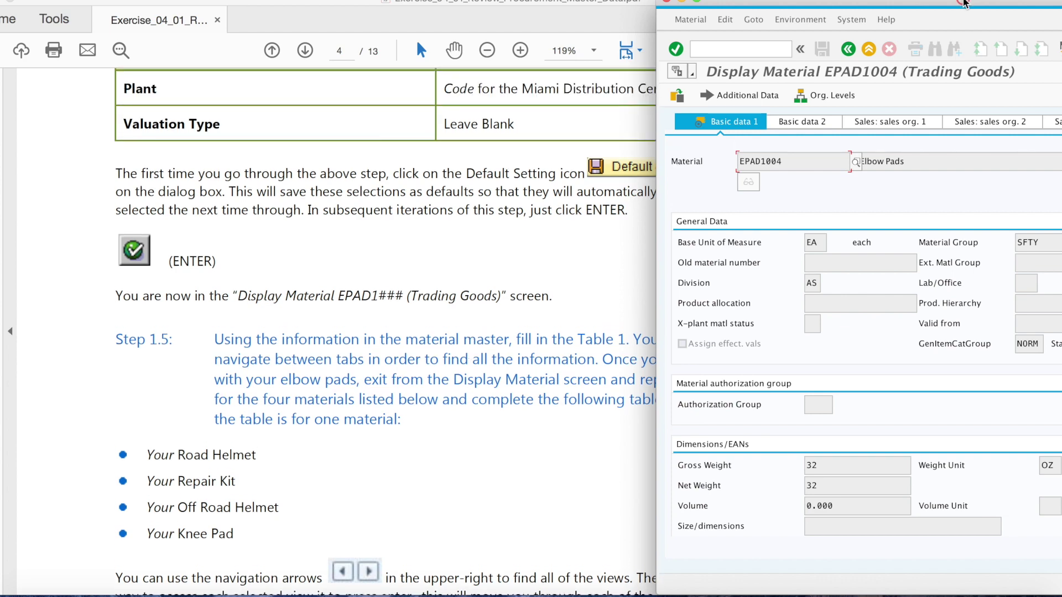
pyautogui.moveTo(963, 3); pyautogui.dragTo(733, 3)
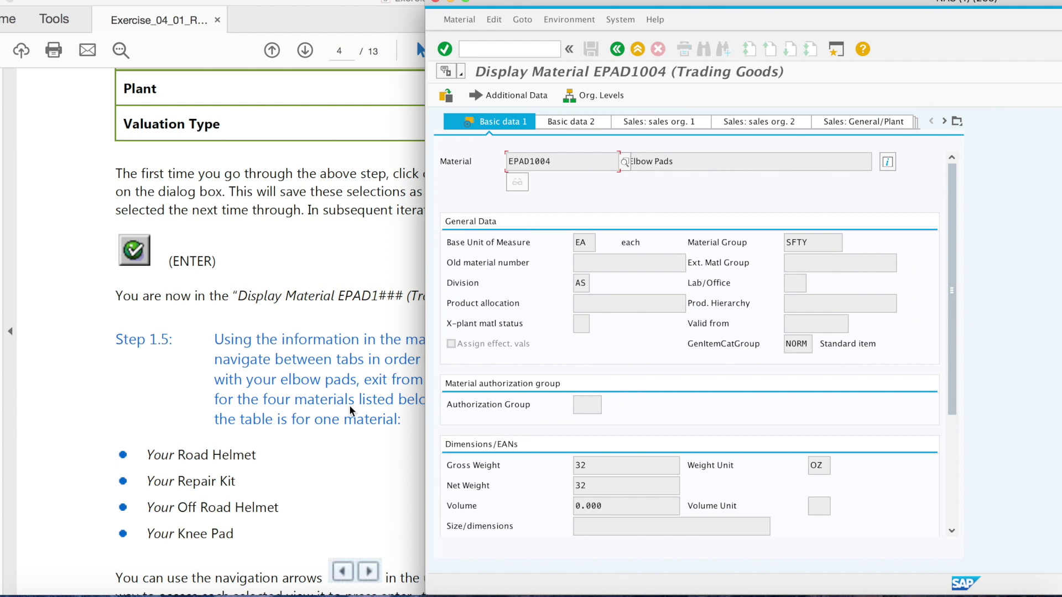
pyautogui.scroll(-10, 286, 450)
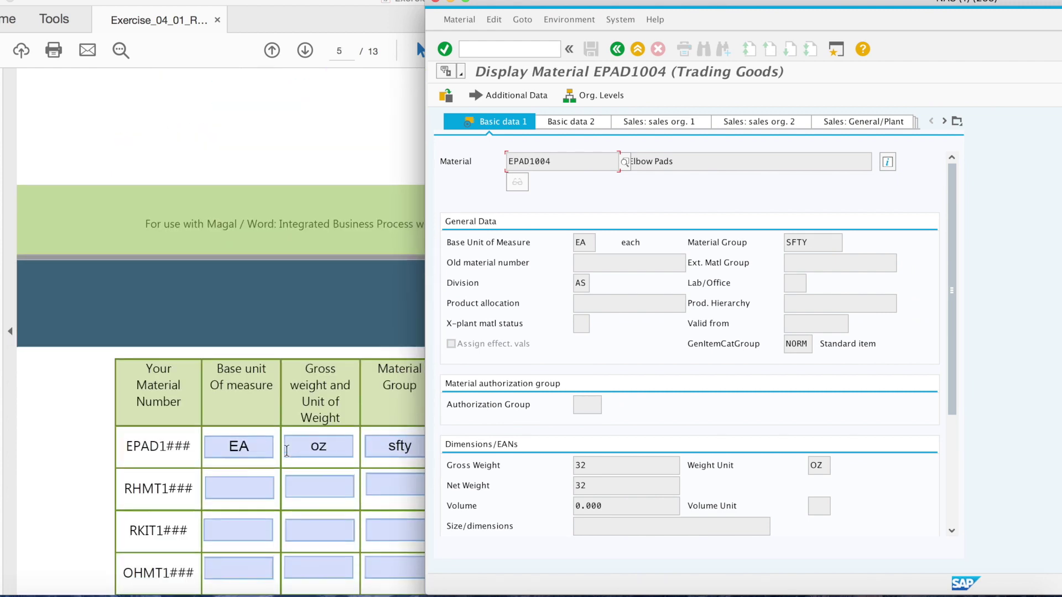
pyautogui.scroll(-4, 286, 451)
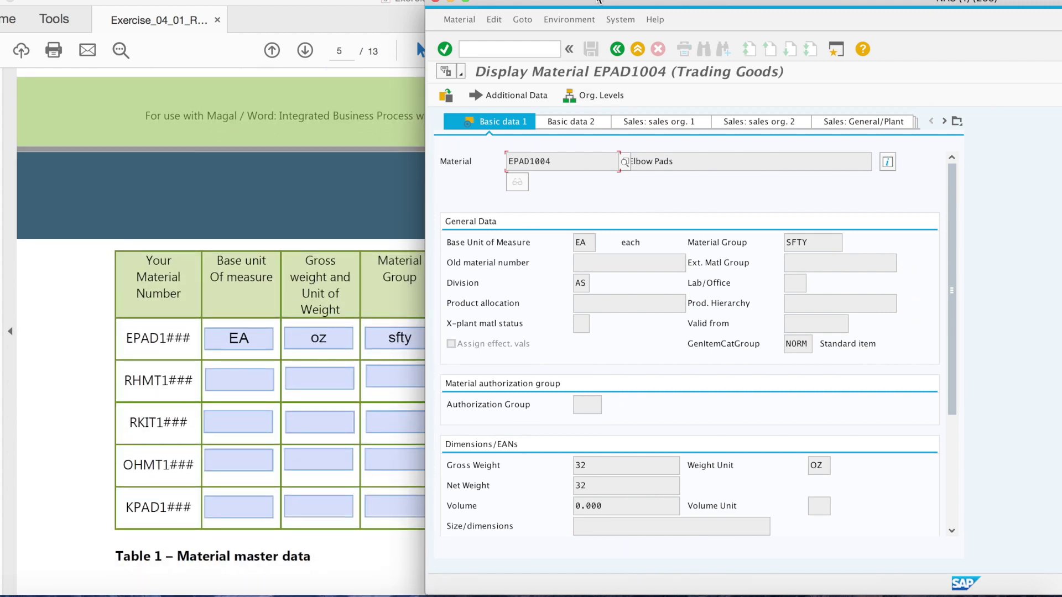
pyautogui.moveTo(599, 2); pyautogui.dragTo(696, 2)
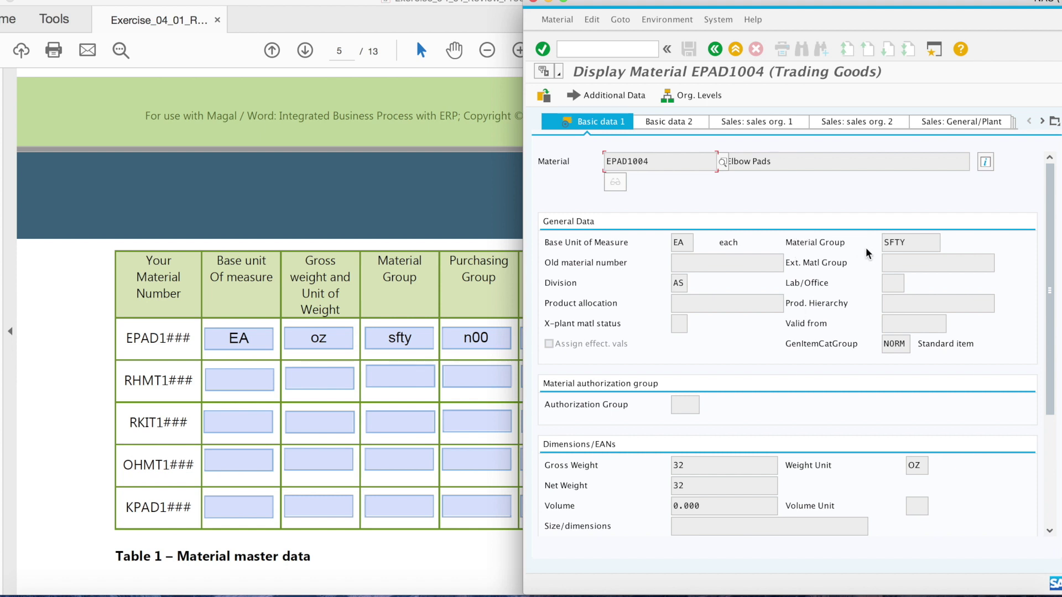
# Open EPAD1004's Purchasing view to read purchasing group N00
pyautogui.click(1042, 122)
pyautogui.click(1042, 122)
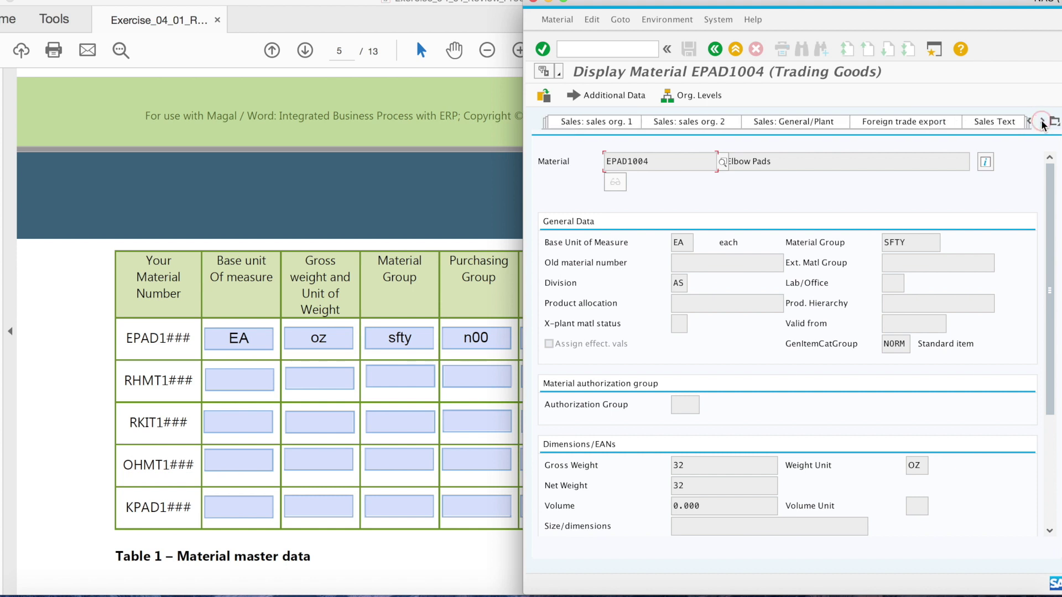
pyautogui.click(1042, 122)
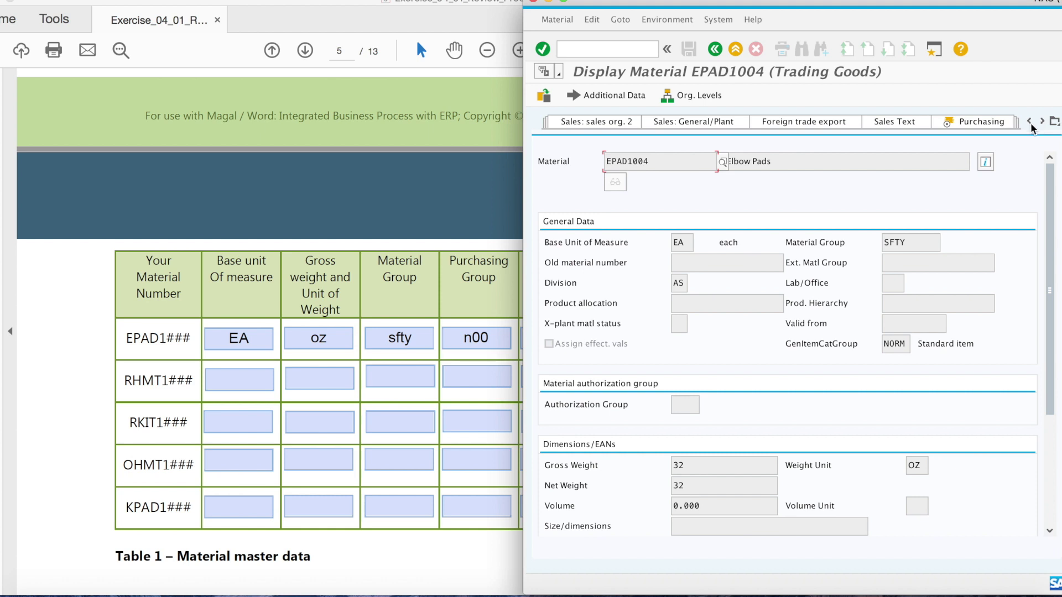
pyautogui.click(947, 124)
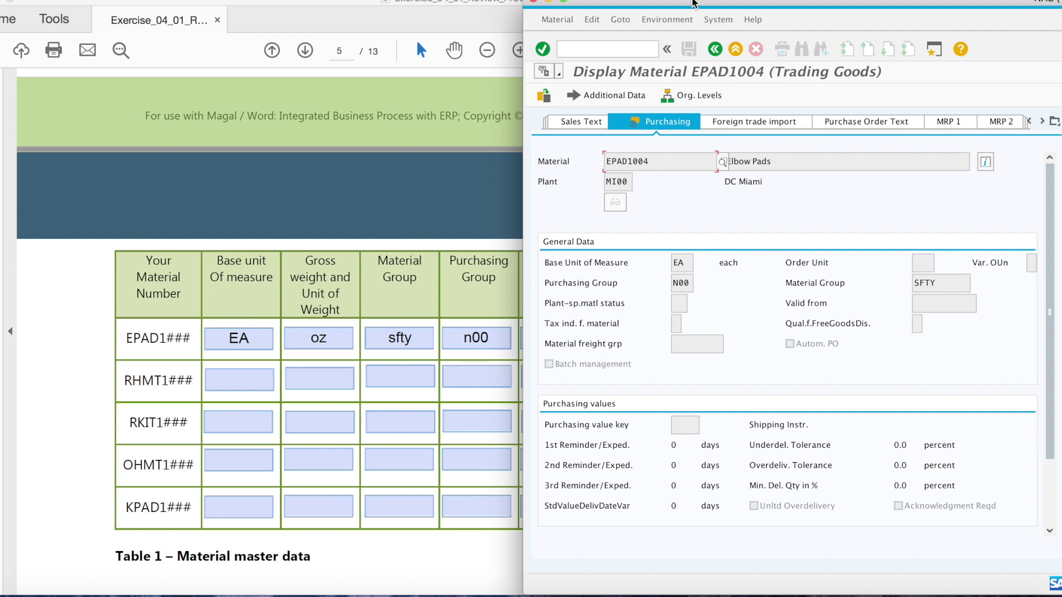
# Maximize the window and open Accounting 1, showing price control V and moving price 37.50 USD
pyautogui.moveTo(690, 4); pyautogui.dragTo(829, 5)
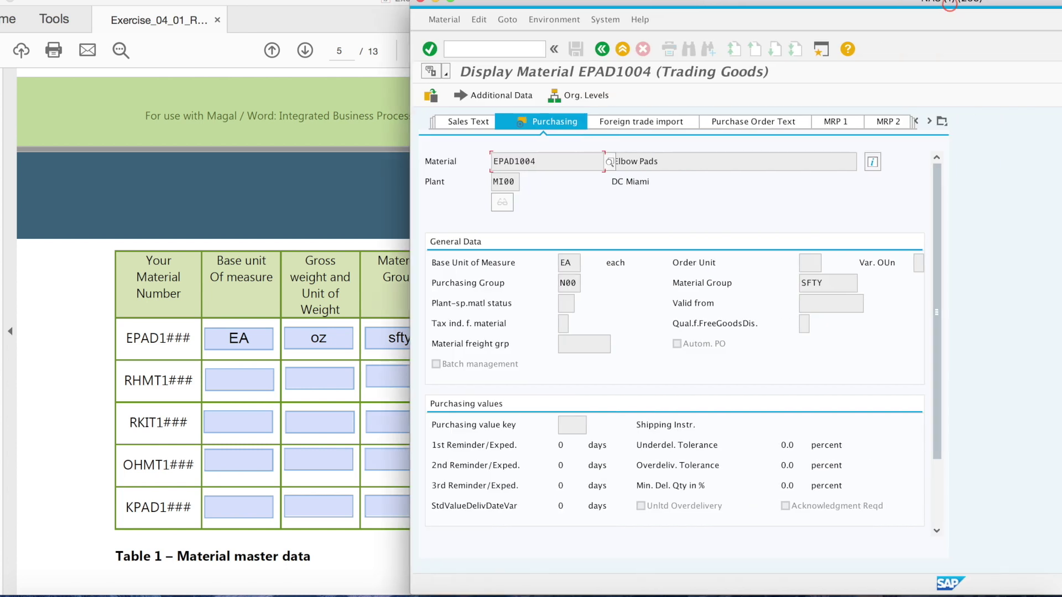
pyautogui.doubleClick(949, 5)
pyautogui.click(928, 122)
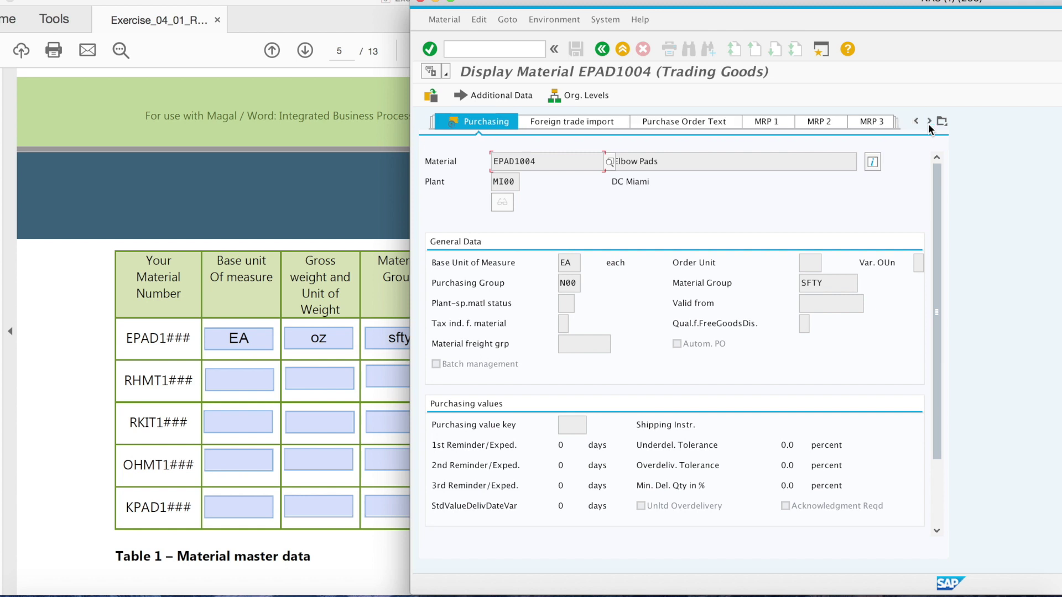
pyautogui.click(928, 121)
pyautogui.click(928, 122)
pyautogui.click(928, 122)
pyautogui.click(928, 122)
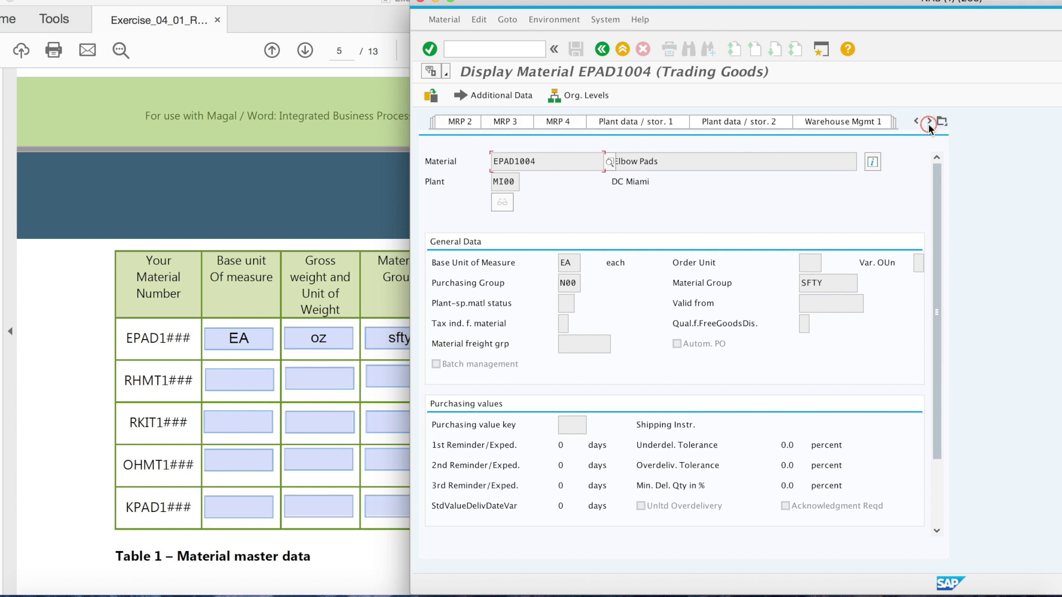
pyautogui.click(928, 122)
pyautogui.click(929, 121)
pyautogui.click(928, 122)
pyautogui.click(928, 122)
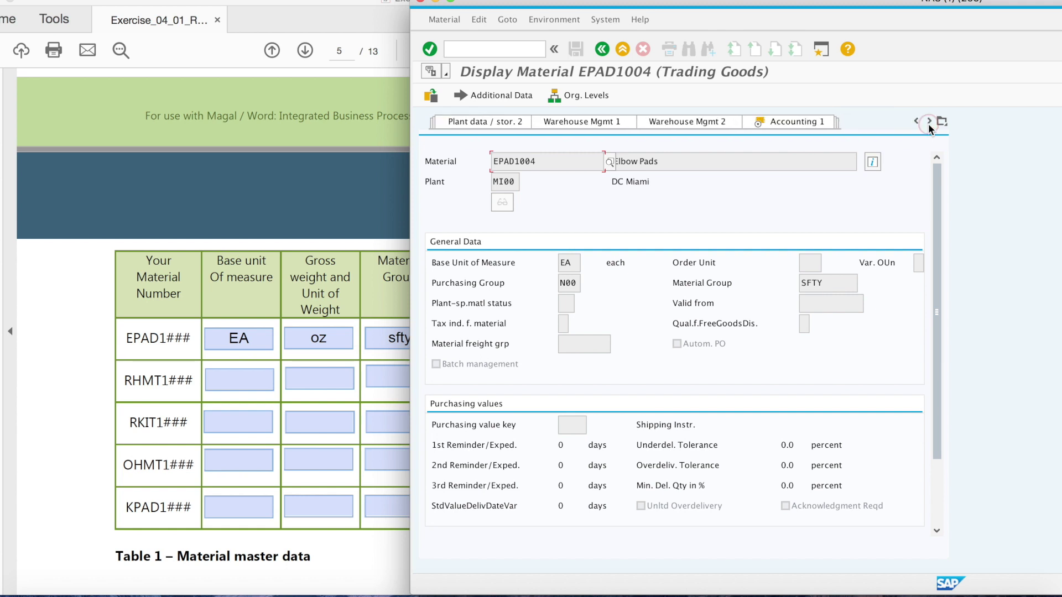
pyautogui.click(765, 123)
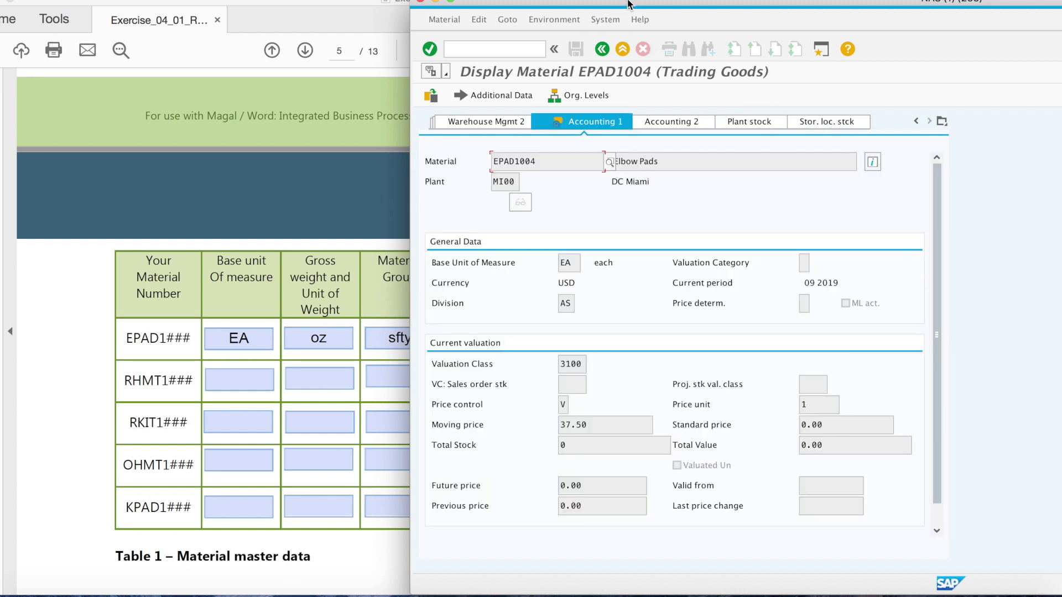
# Position the SAP window beside the PDF table to compare moving price 37.50 and total stock 0
pyautogui.moveTo(627, 5); pyautogui.dragTo(689, 16)
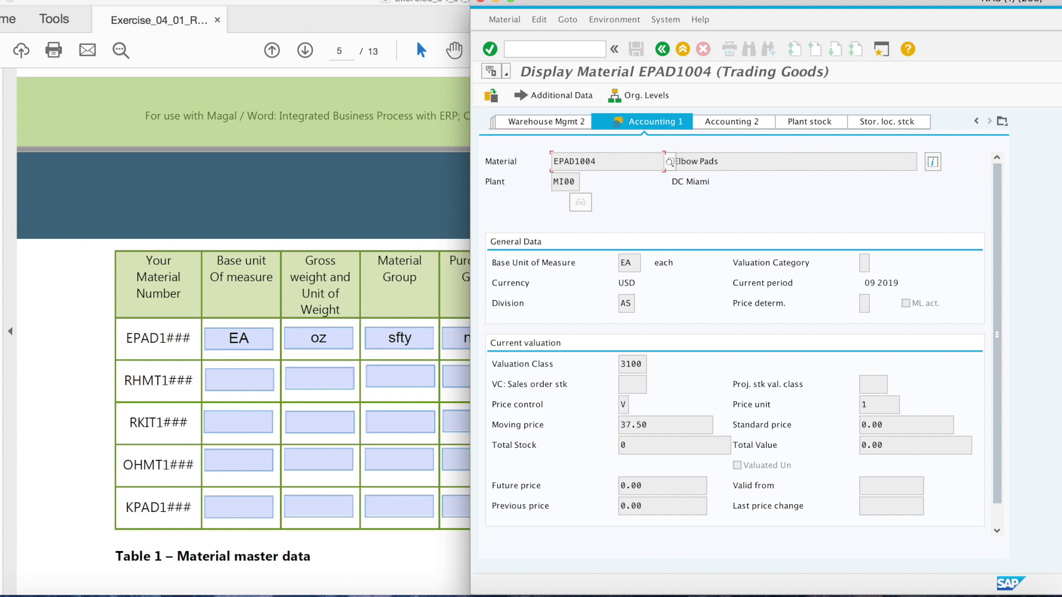
pyautogui.moveTo(689, 16); pyautogui.dragTo(692, 16)
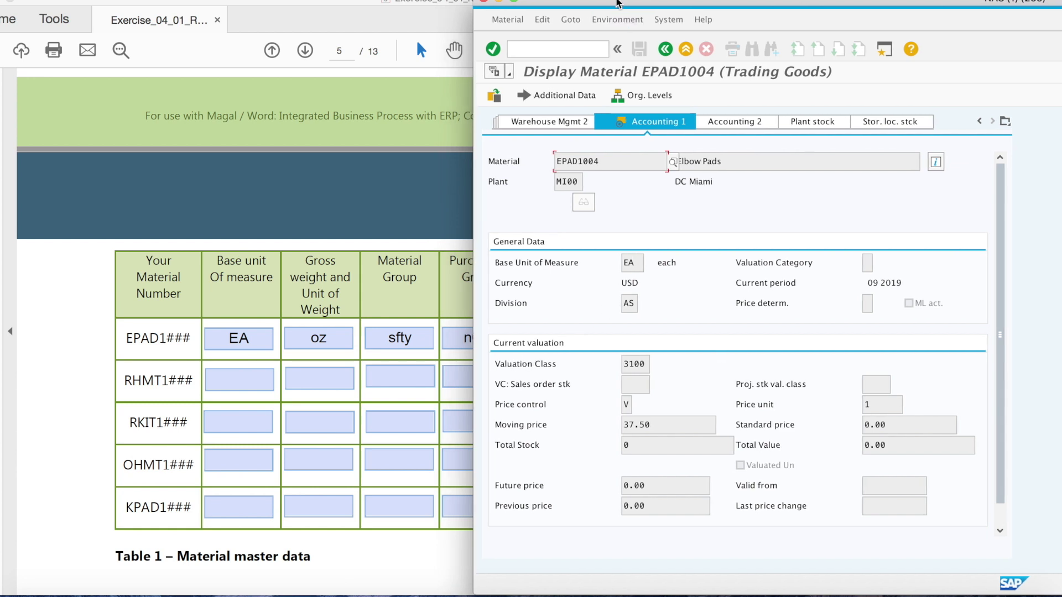
pyautogui.moveTo(618, 3); pyautogui.dragTo(556, 3)
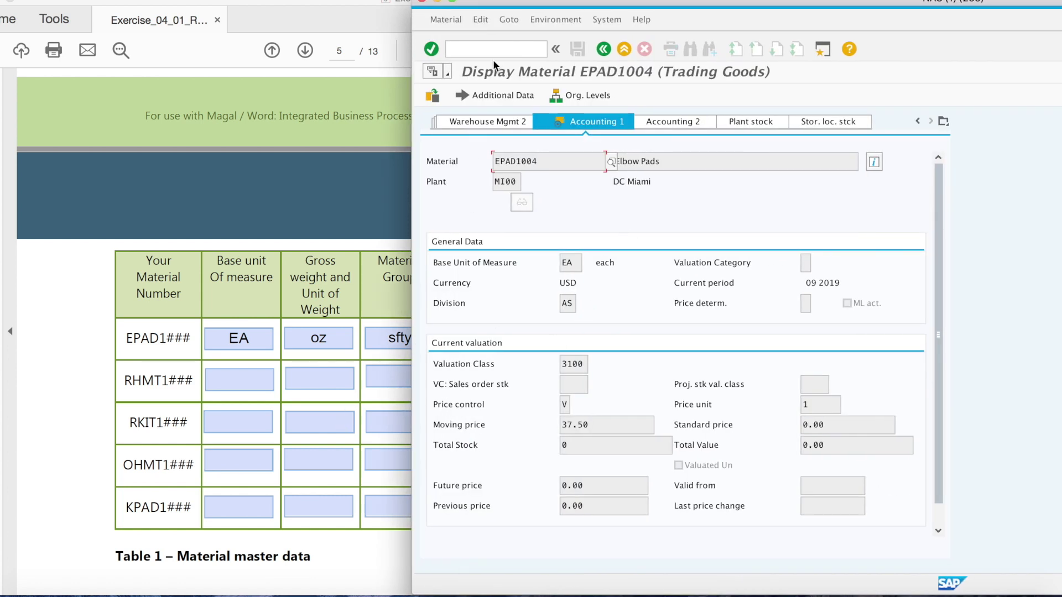
# Scroll the exercise PDF down to Step 2.1's vendor-display questions Q4–Q6
pyautogui.scroll(-10, 213, 435)
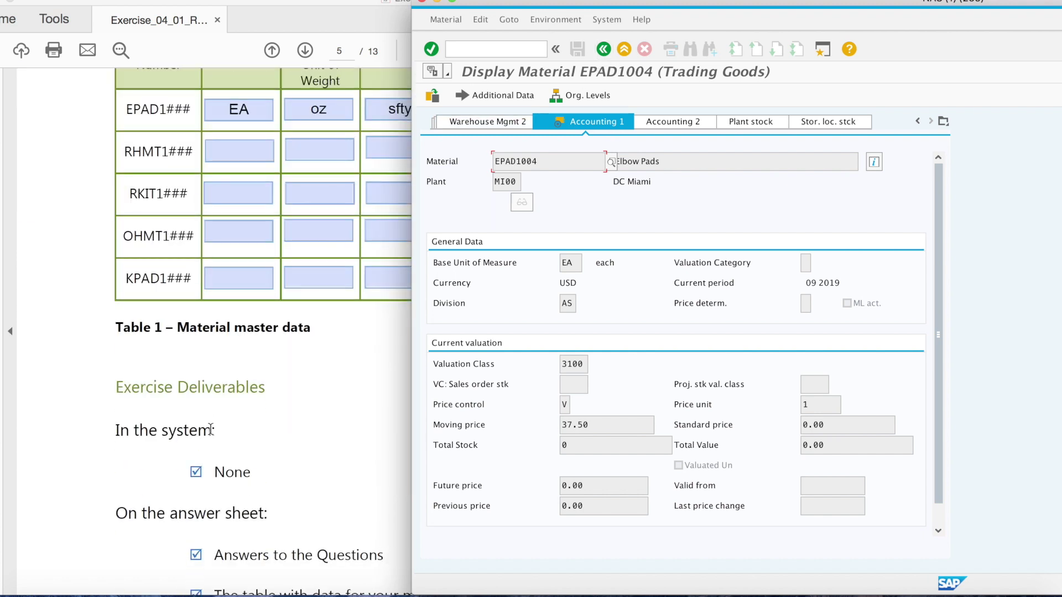
pyautogui.scroll(-5, 213, 436)
pyautogui.scroll(10, 211, 434)
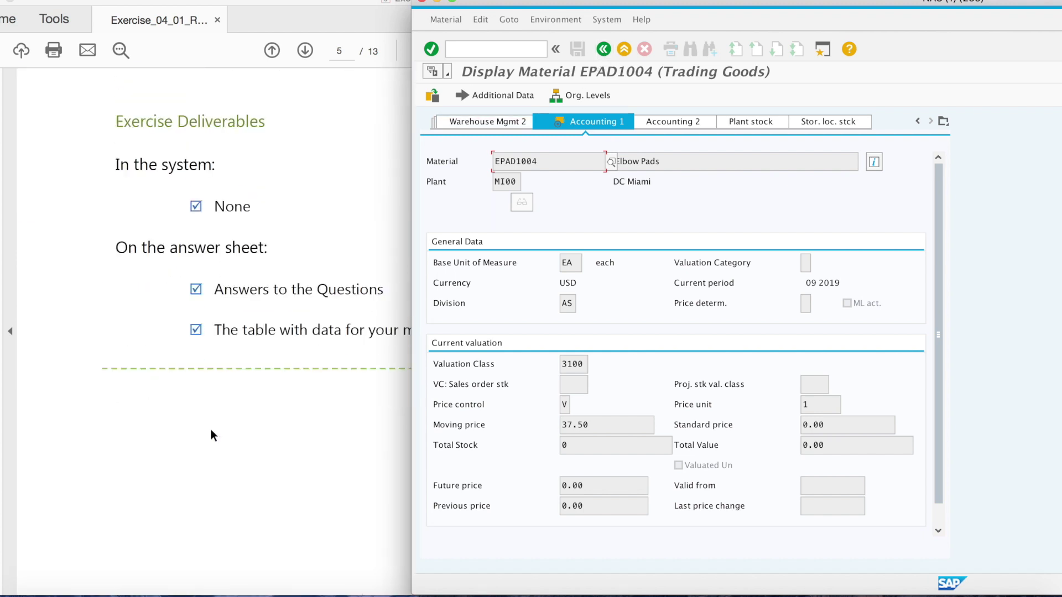
pyautogui.scroll(4, 211, 429)
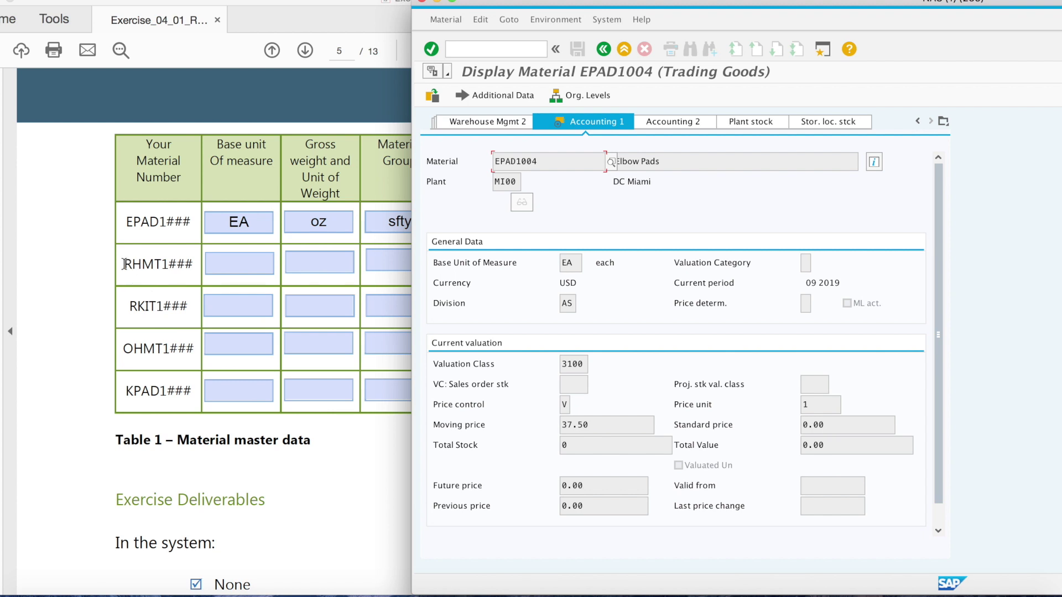
pyautogui.scroll(2, 124, 266)
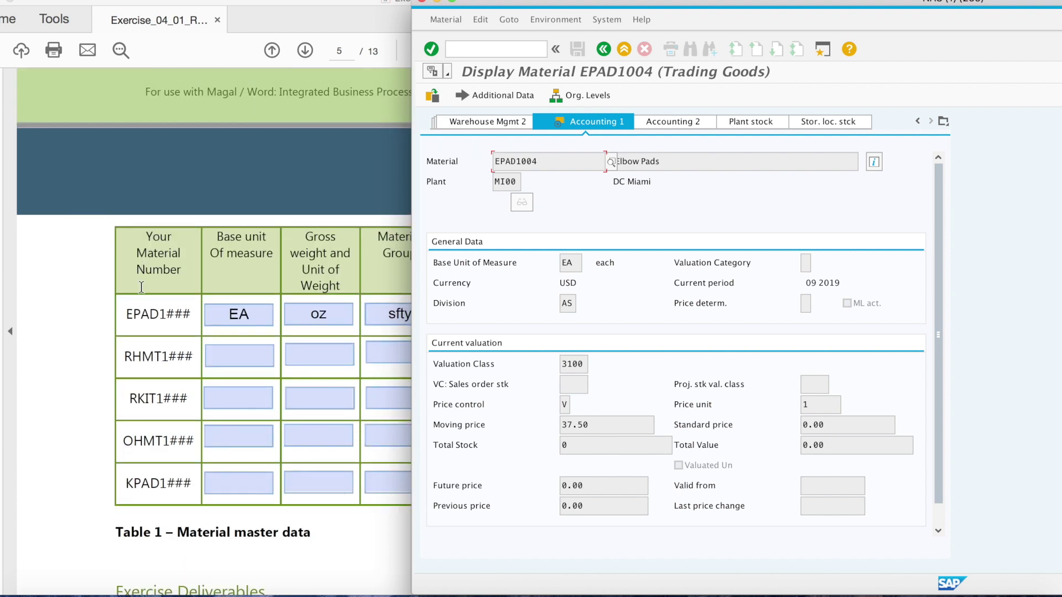
pyautogui.scroll(1, 117, 346)
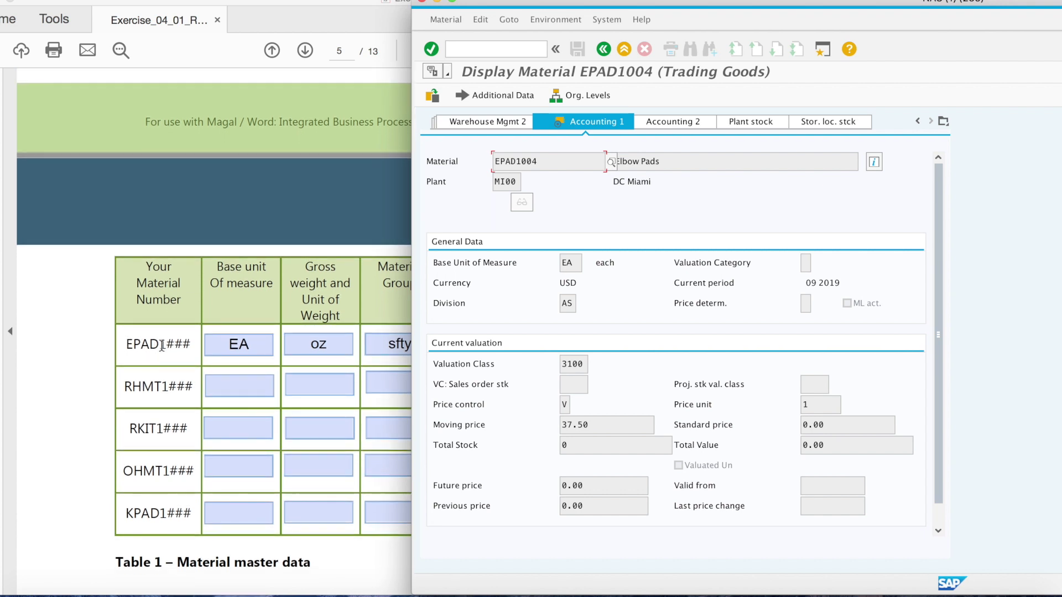
pyautogui.scroll(-2, 133, 335)
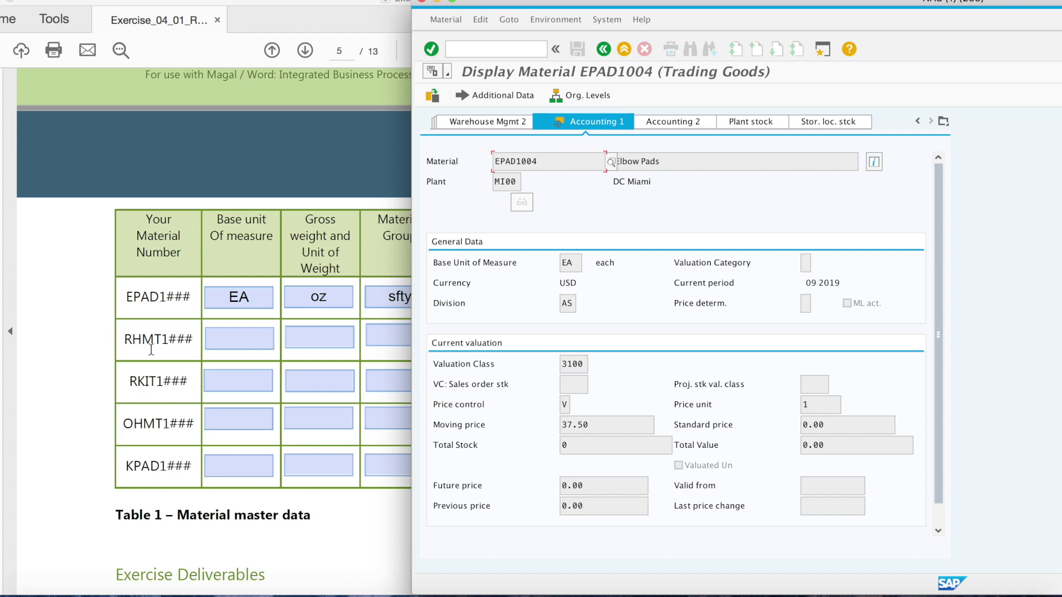
pyautogui.scroll(-5, 157, 378)
pyautogui.scroll(-20, 157, 377)
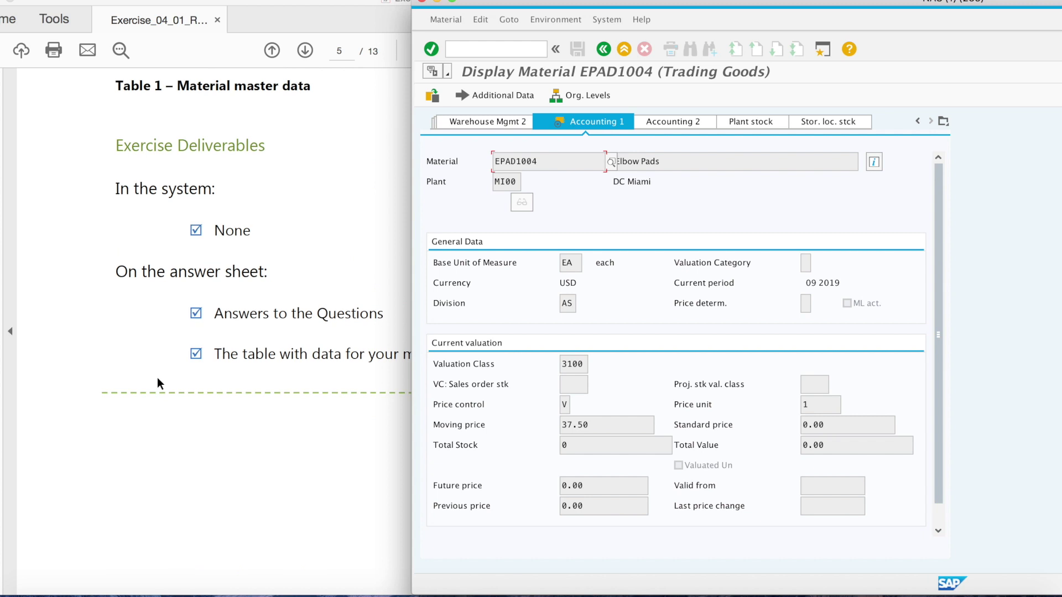
pyautogui.scroll(-4, 157, 378)
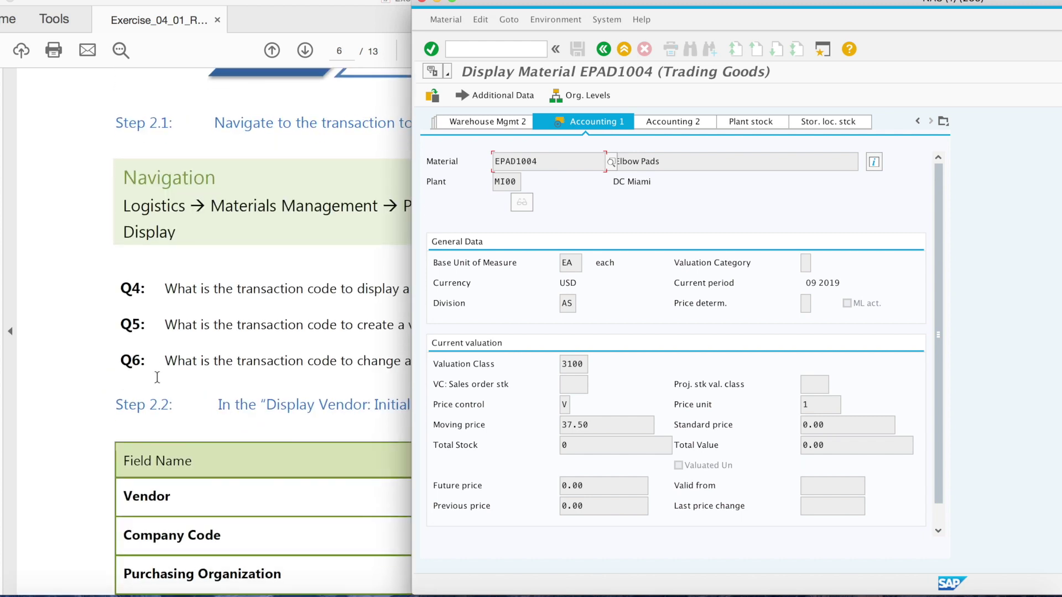
# Leave the material display and return to the SAP Easy Access menu
pyautogui.click(555, 20)
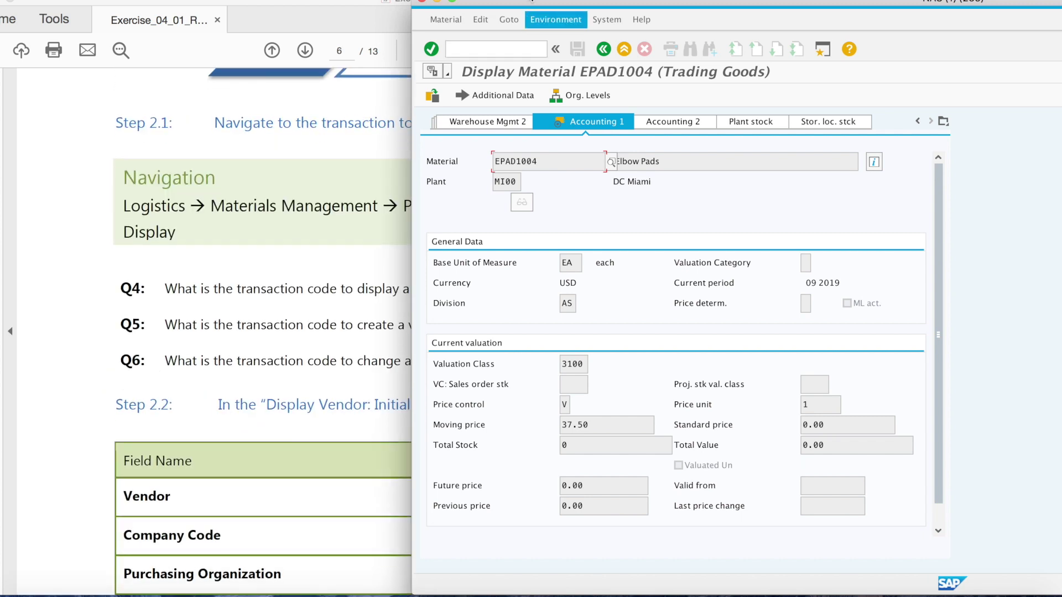
pyautogui.click(606, 47)
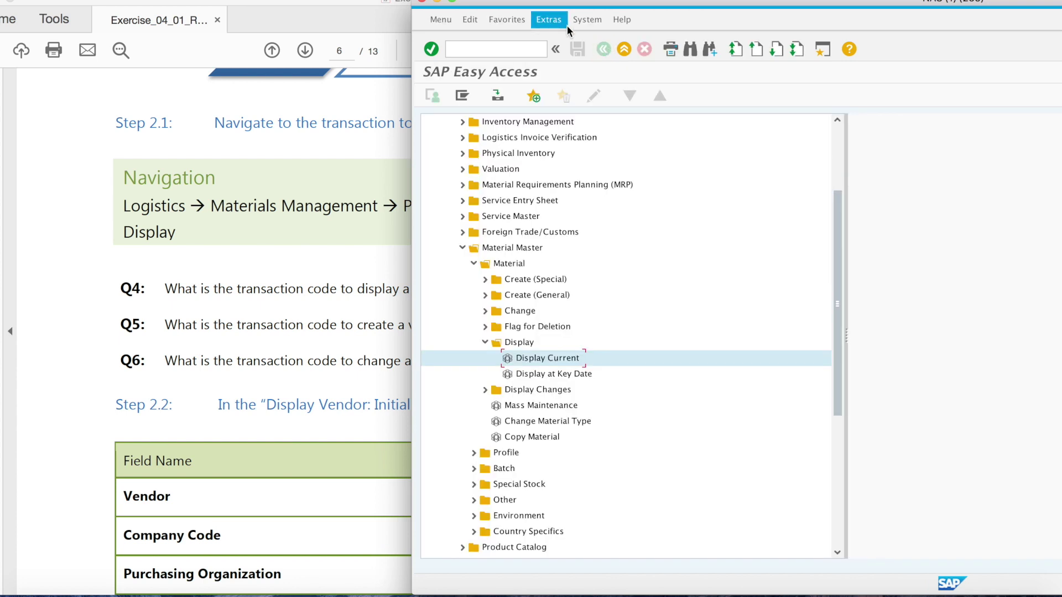
pyautogui.click(590, 24)
pyautogui.click(485, 343)
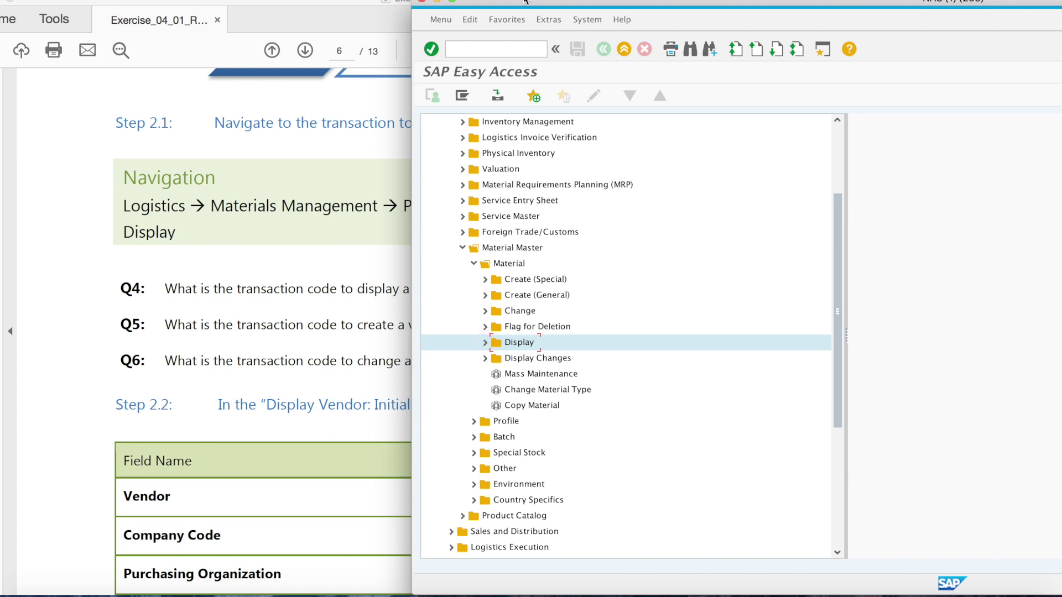
pyautogui.moveTo(525, 2); pyautogui.dragTo(784, 1)
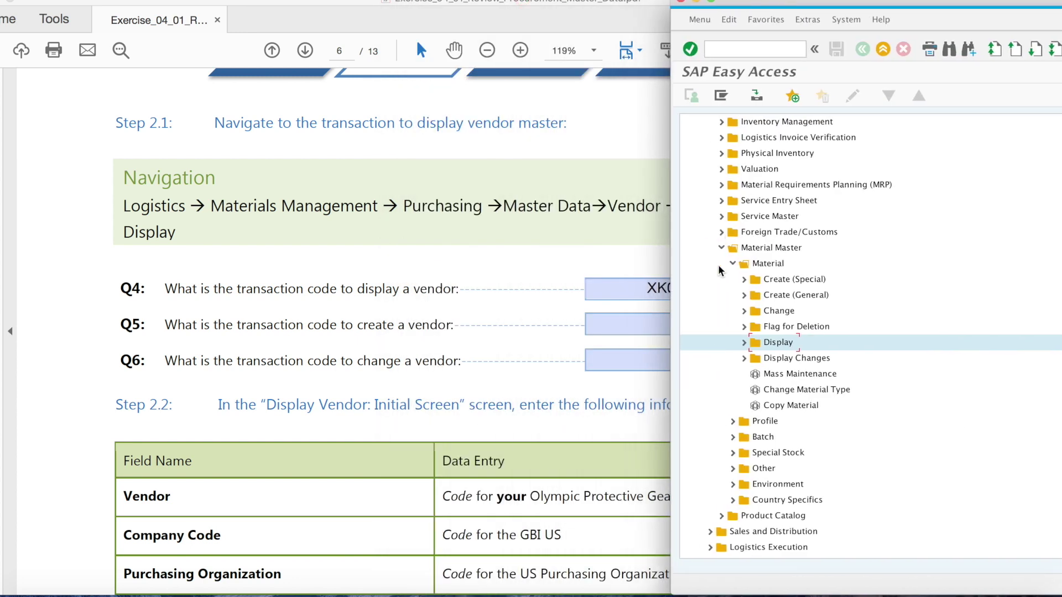
# Collapse Material Master and expand Purchasing > Master Data > Vendor in the menu tree
pyautogui.click(733, 264)
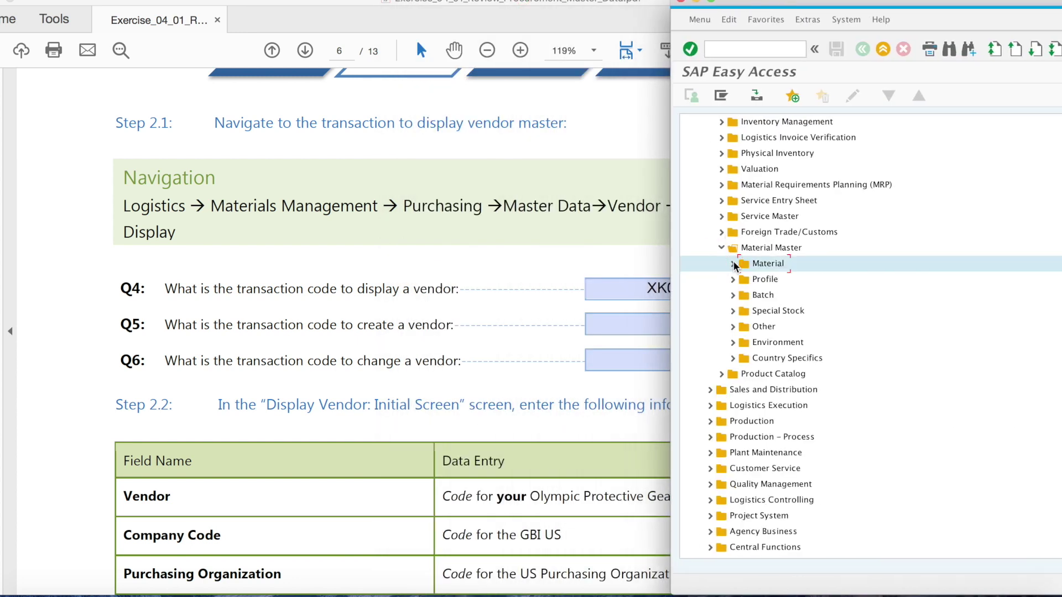
pyautogui.click(722, 249)
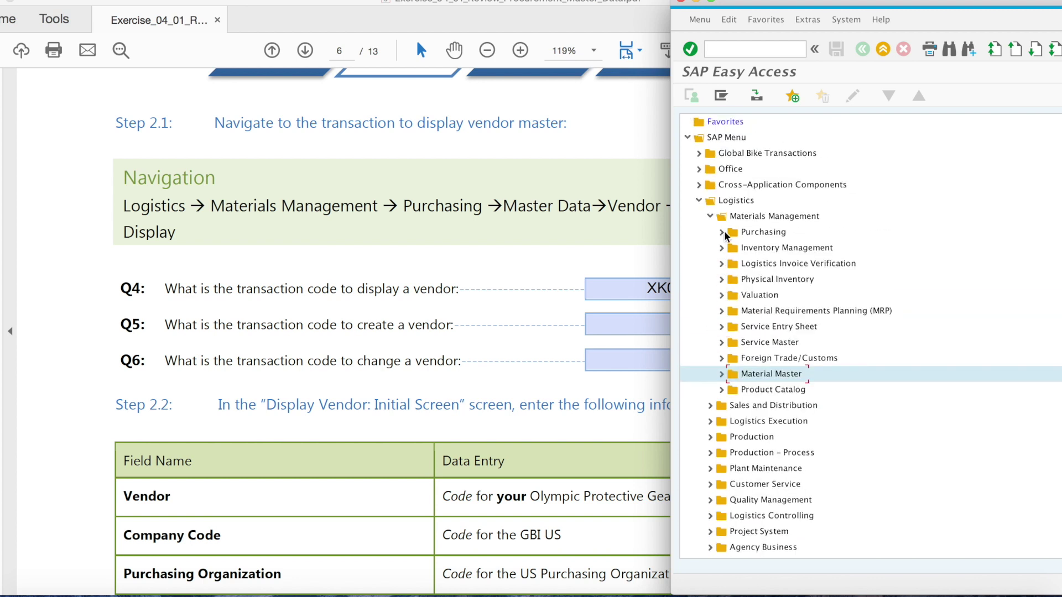
pyautogui.click(722, 232)
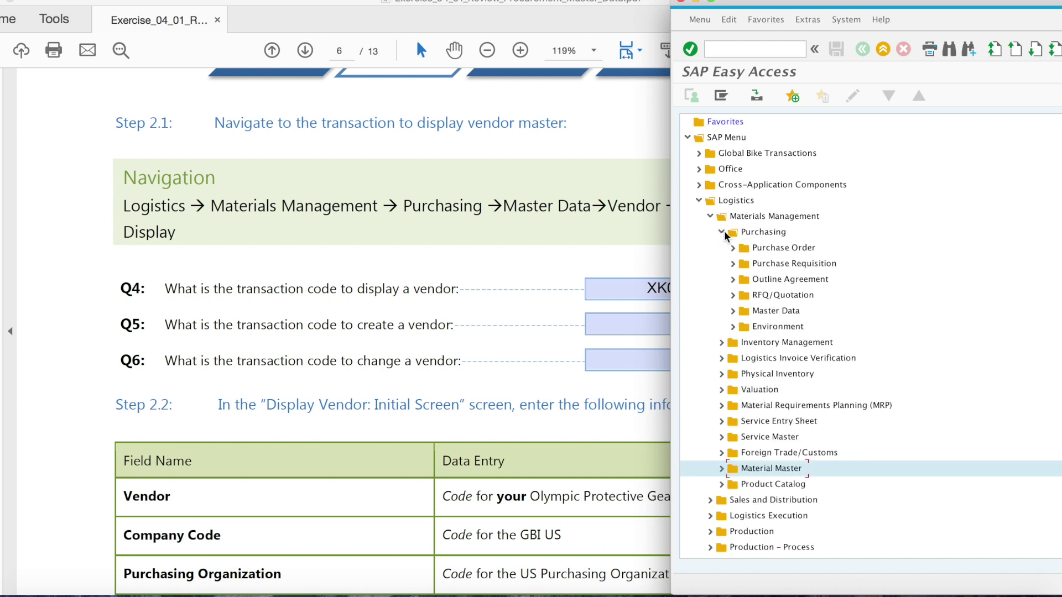
pyautogui.click(733, 311)
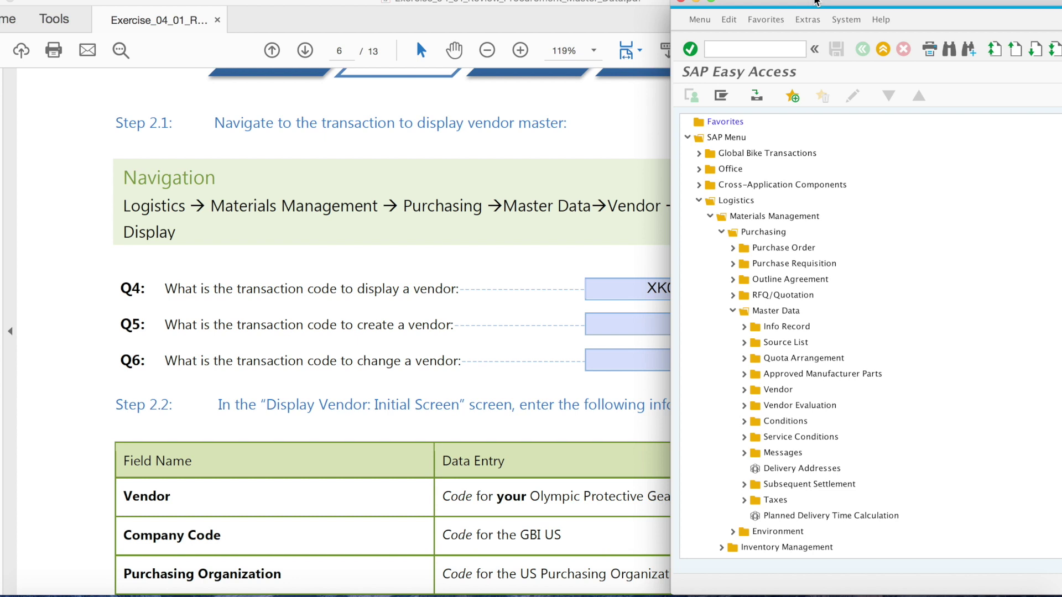
pyautogui.moveTo(816, 3); pyautogui.dragTo(893, 3)
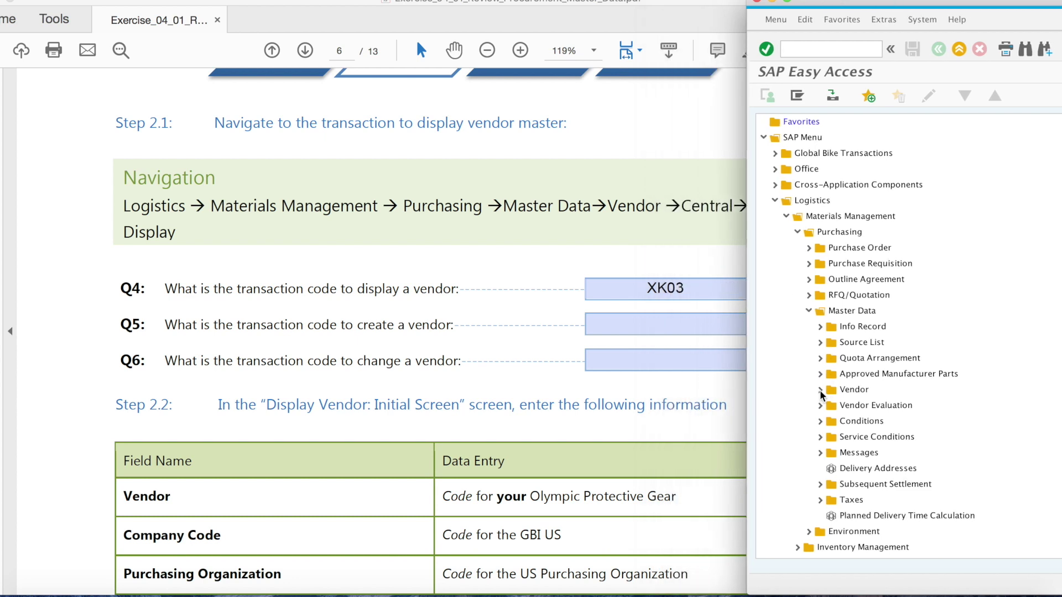
pyautogui.click(821, 390)
# Expand Vendor > Central and start Display (XK03), maximising the Display Vendor window
pyautogui.click(702, 158)
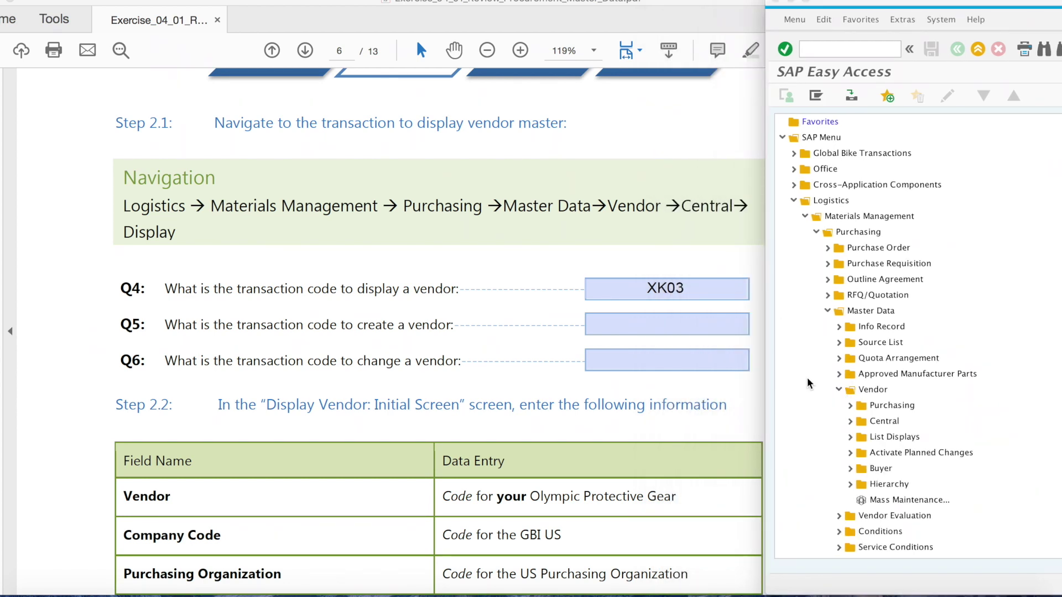
pyautogui.click(850, 422)
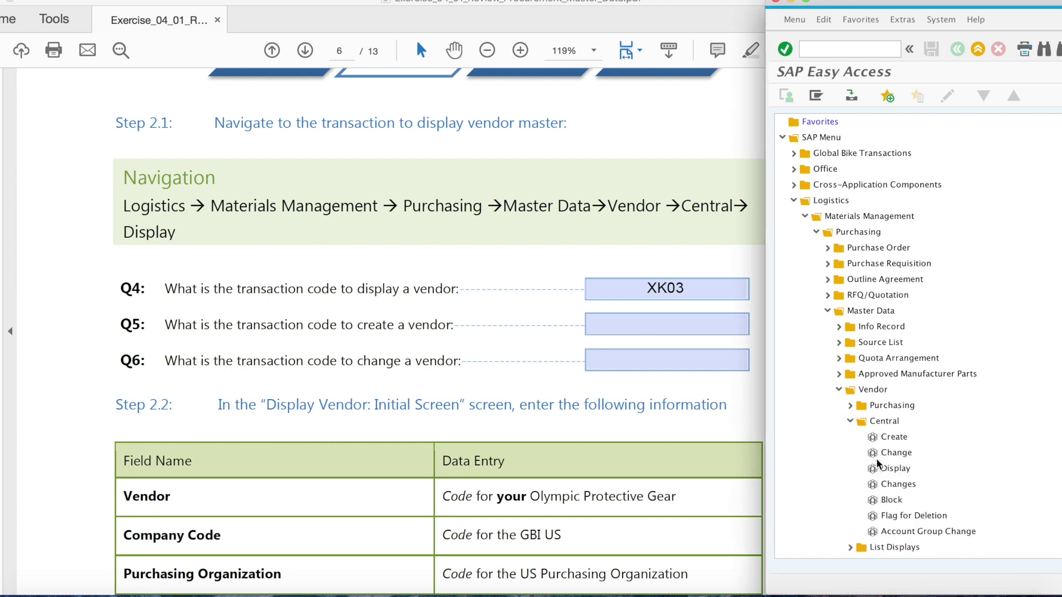
pyautogui.scroll(-3, 877, 459)
pyautogui.doubleClick(886, 373)
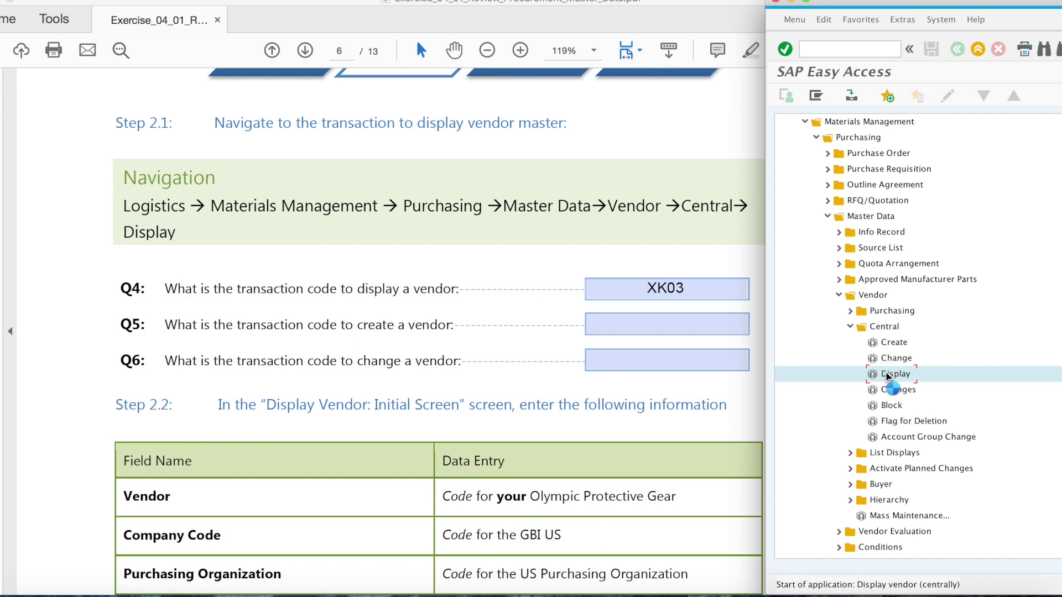
pyautogui.doubleClick(947, 3)
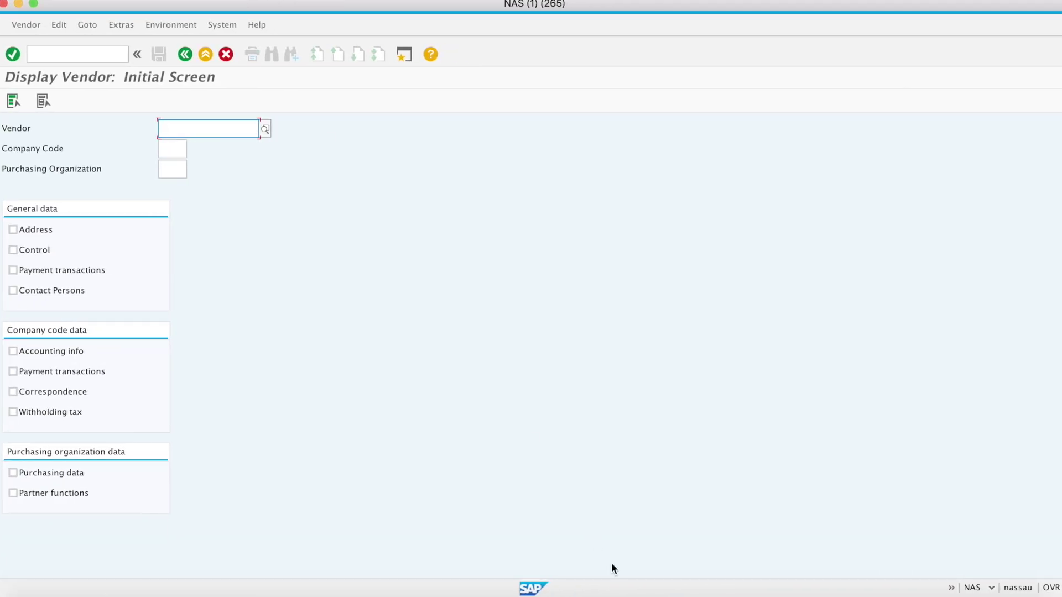
pyautogui.click(991, 588)
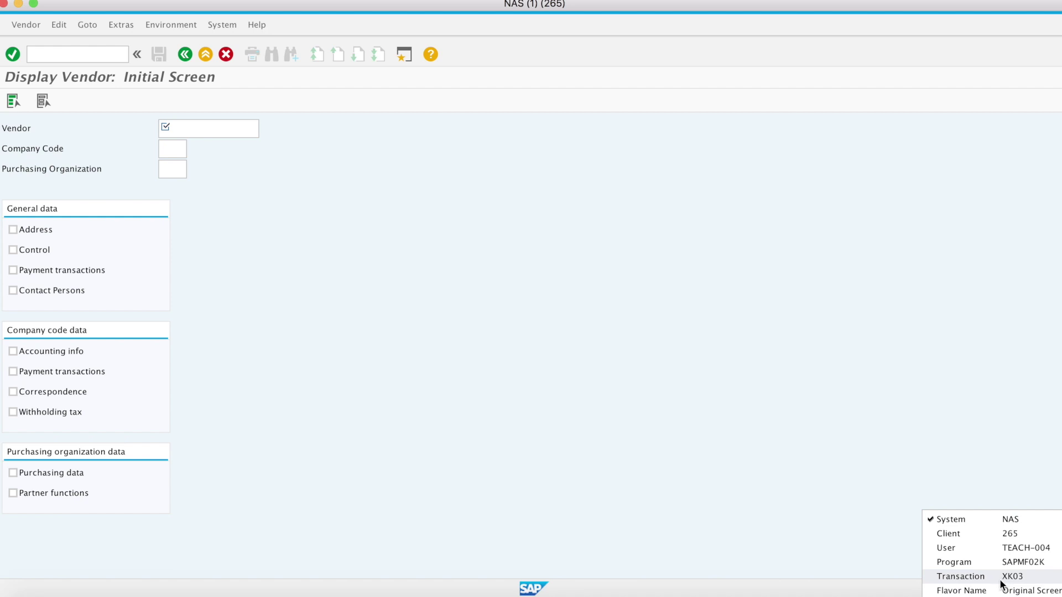
pyautogui.doubleClick(194, 5)
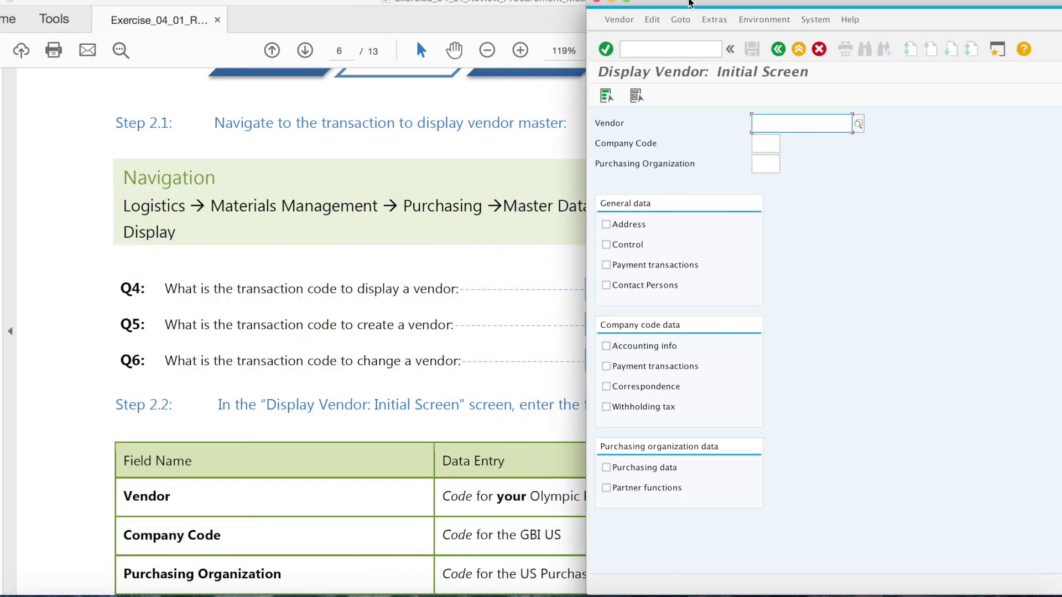
pyautogui.moveTo(679, 1); pyautogui.dragTo(882, 2)
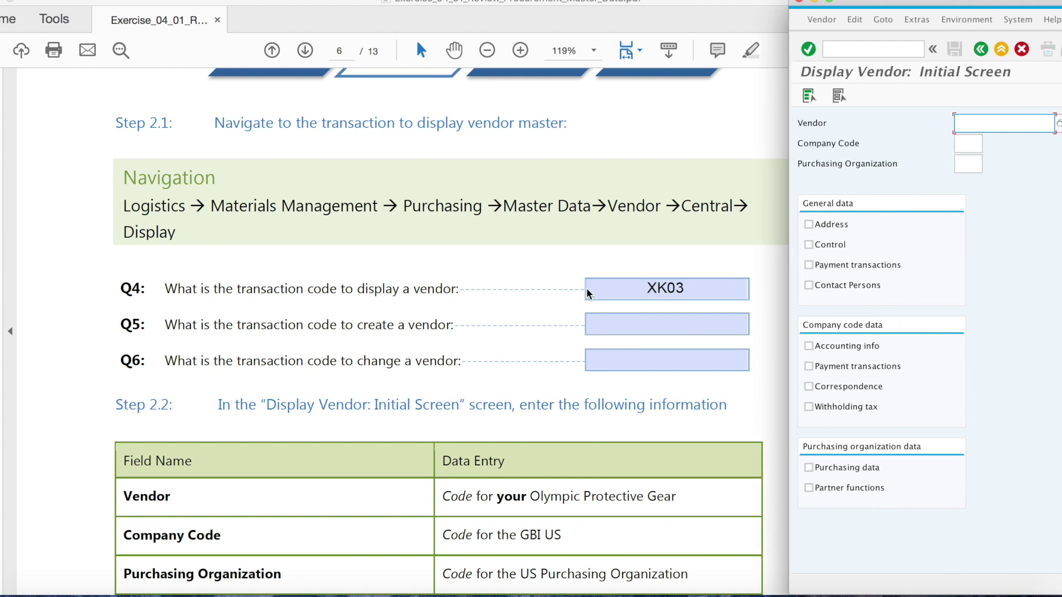
pyautogui.scroll(-5, 587, 288)
pyautogui.scroll(-2, 586, 288)
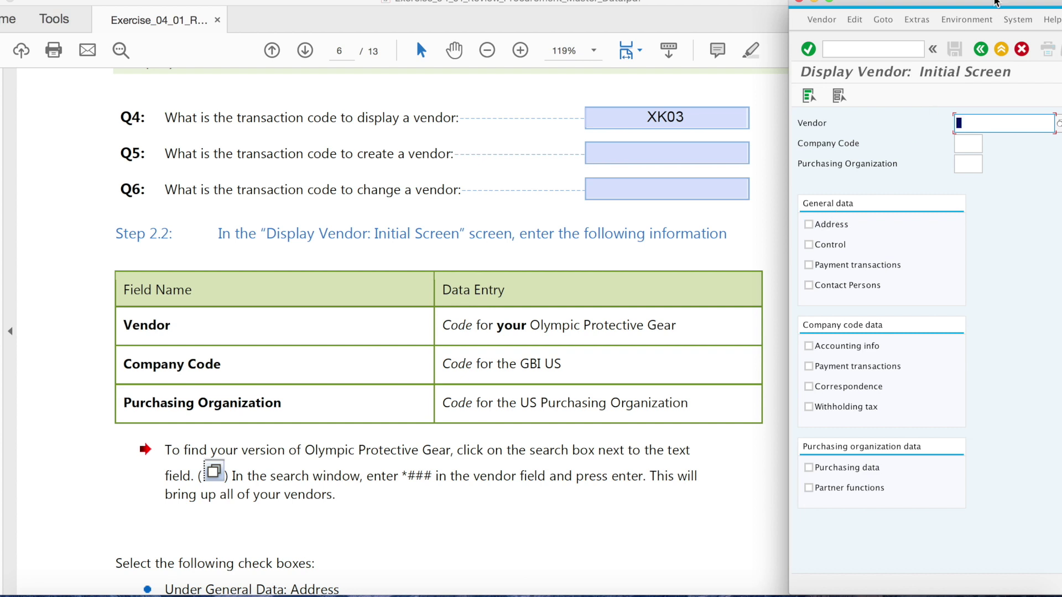
pyautogui.moveTo(996, 3); pyautogui.dragTo(958, 3)
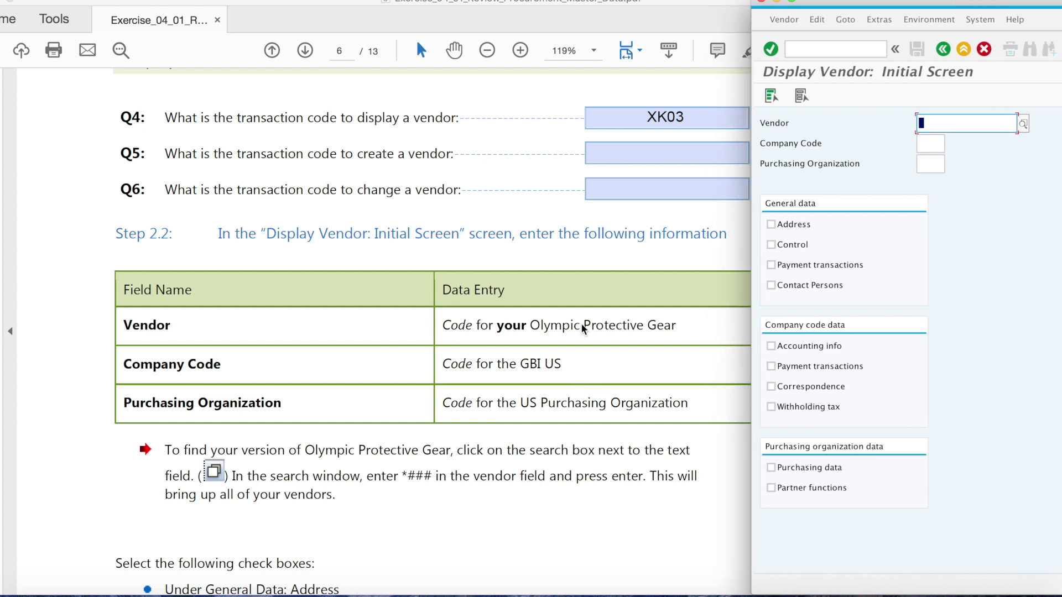
pyautogui.click(1023, 123)
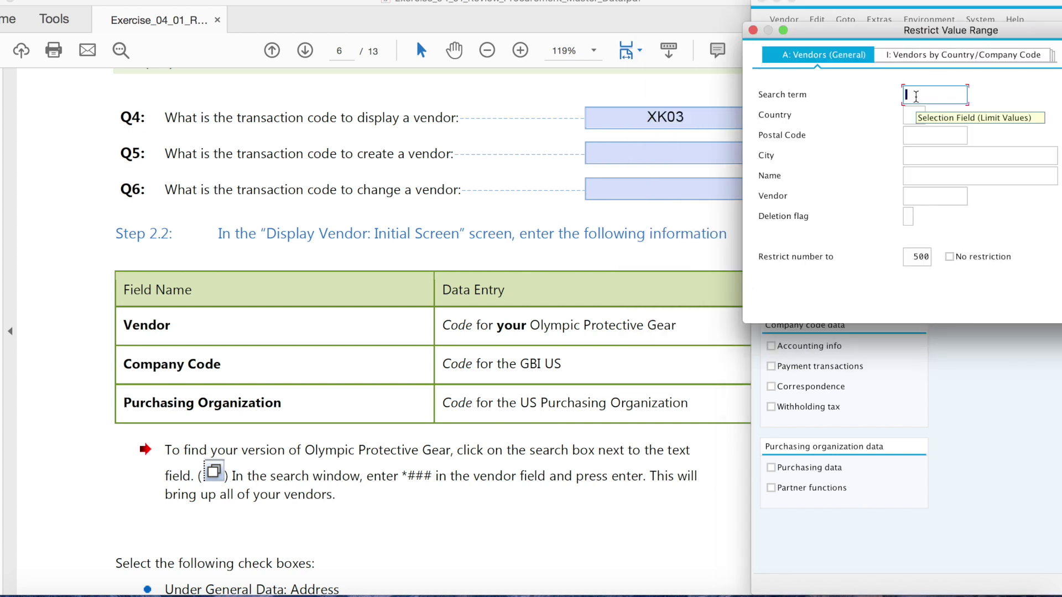
# Search vendors with term *004 and put Olympic Protective Gear (101004) into the Vendor field
pyautogui.write('*')
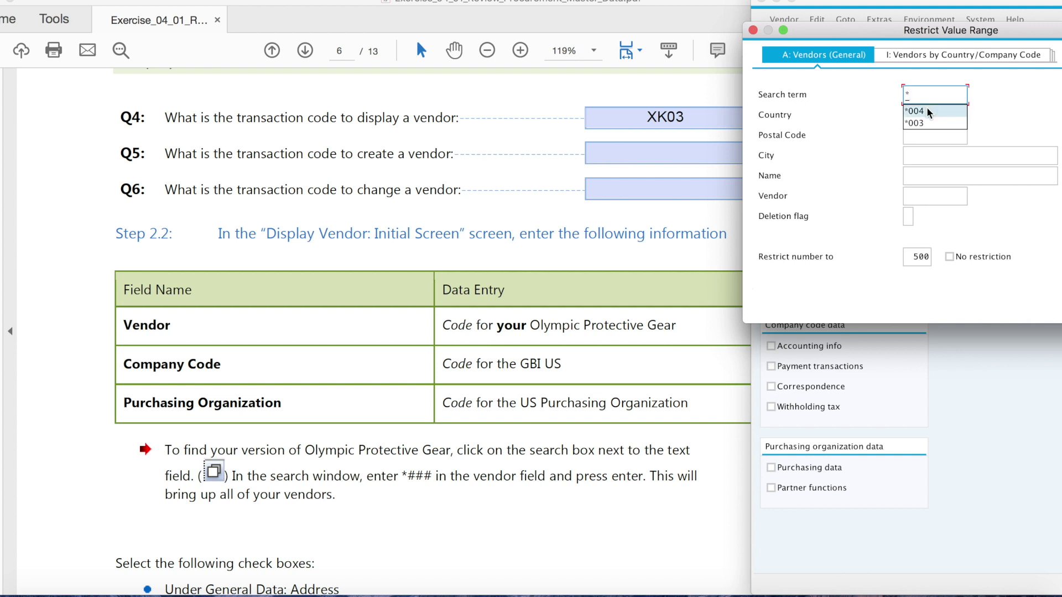
pyautogui.click(927, 109)
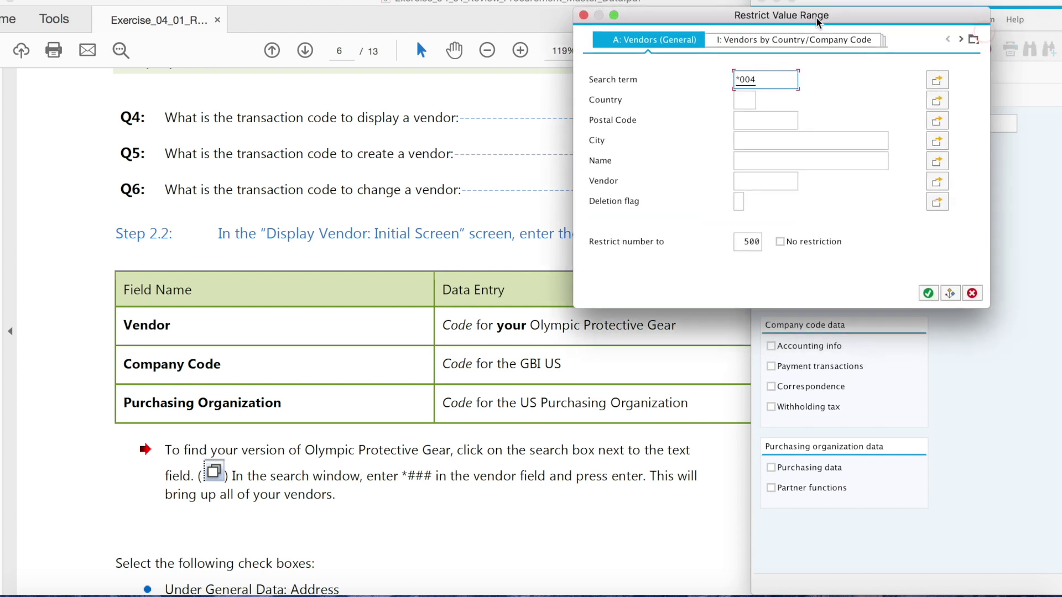
pyautogui.click(931, 303)
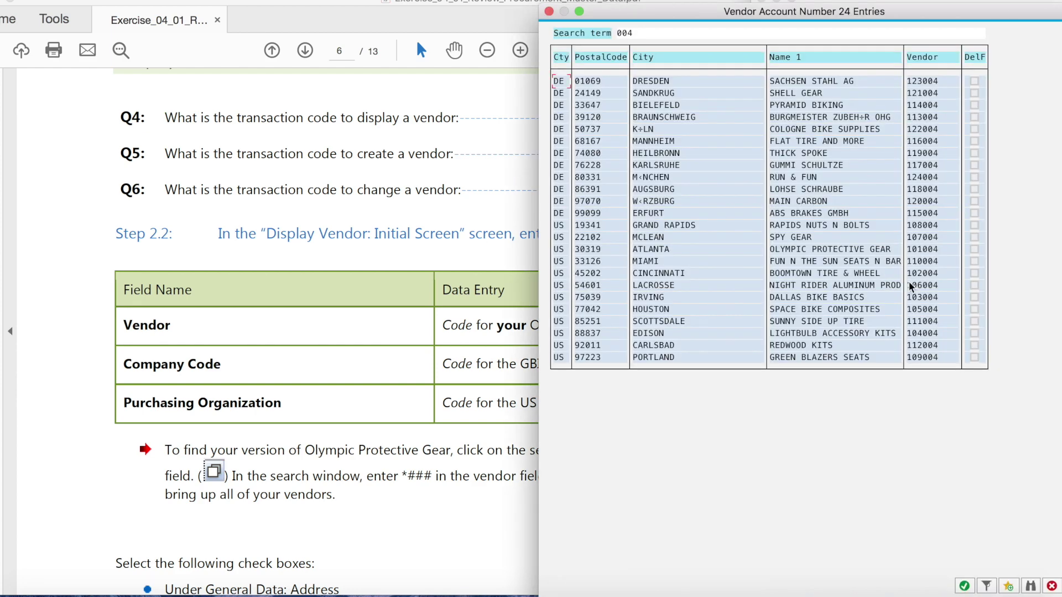
pyautogui.moveTo(690, 18); pyautogui.dragTo(696, 20)
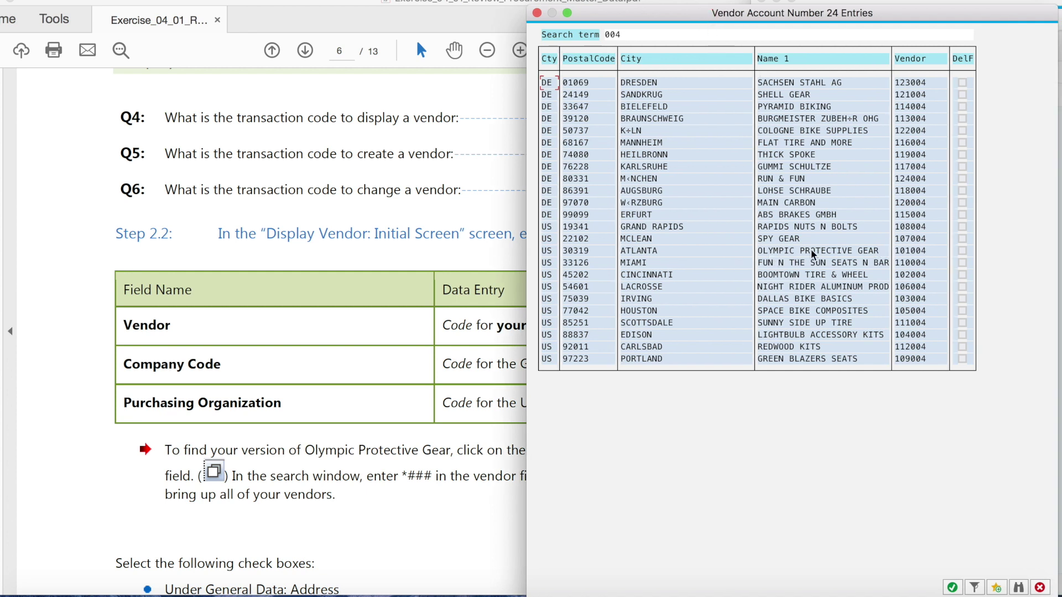
pyautogui.click(904, 251)
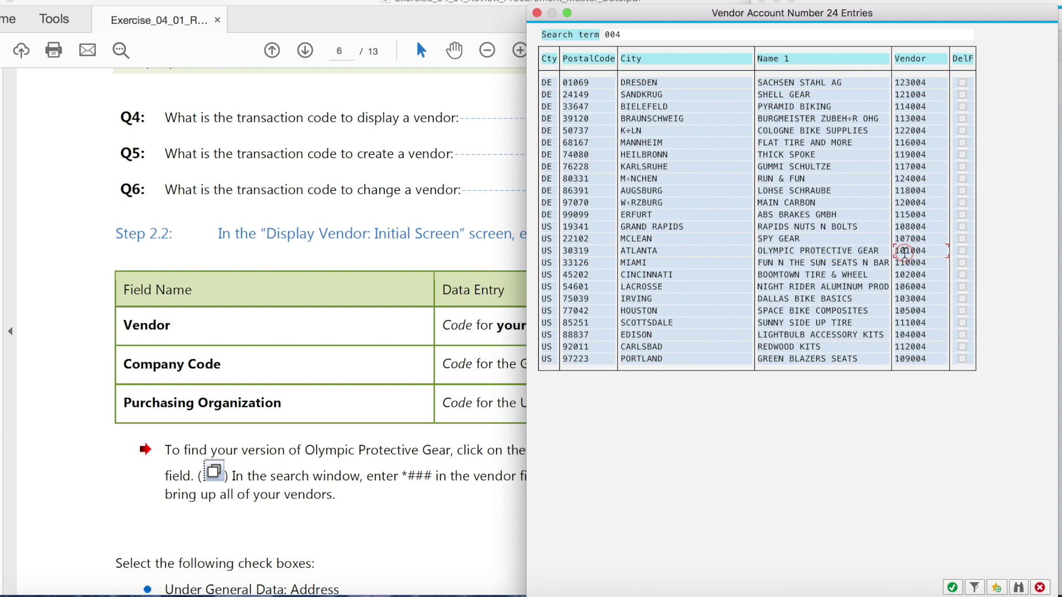
pyautogui.click(953, 588)
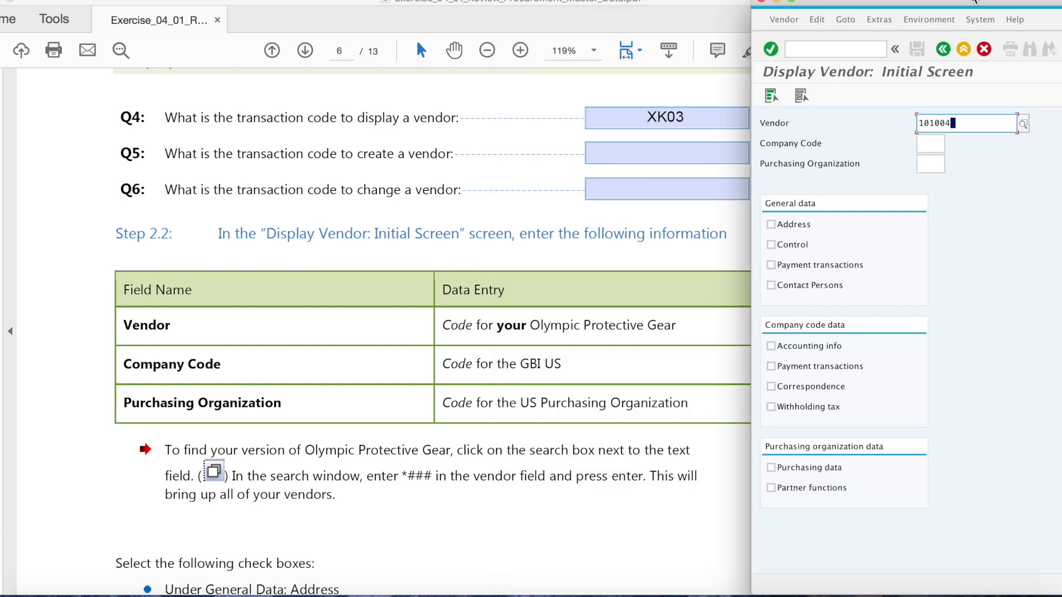
# Enter company code US00 for vendor 101004
pyautogui.moveTo(975, 3); pyautogui.dragTo(903, 3)
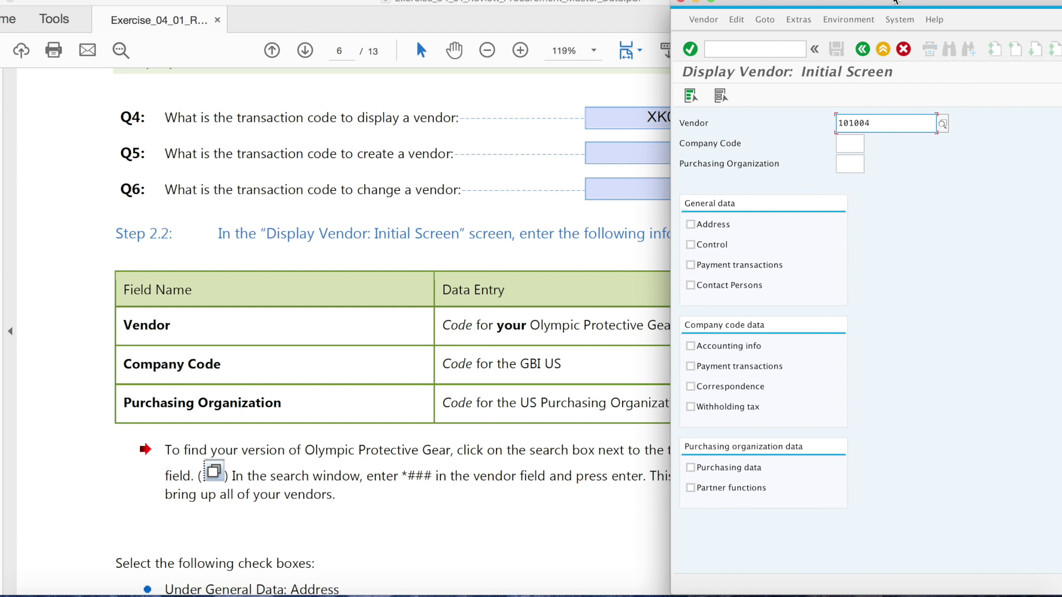
pyautogui.click(851, 144)
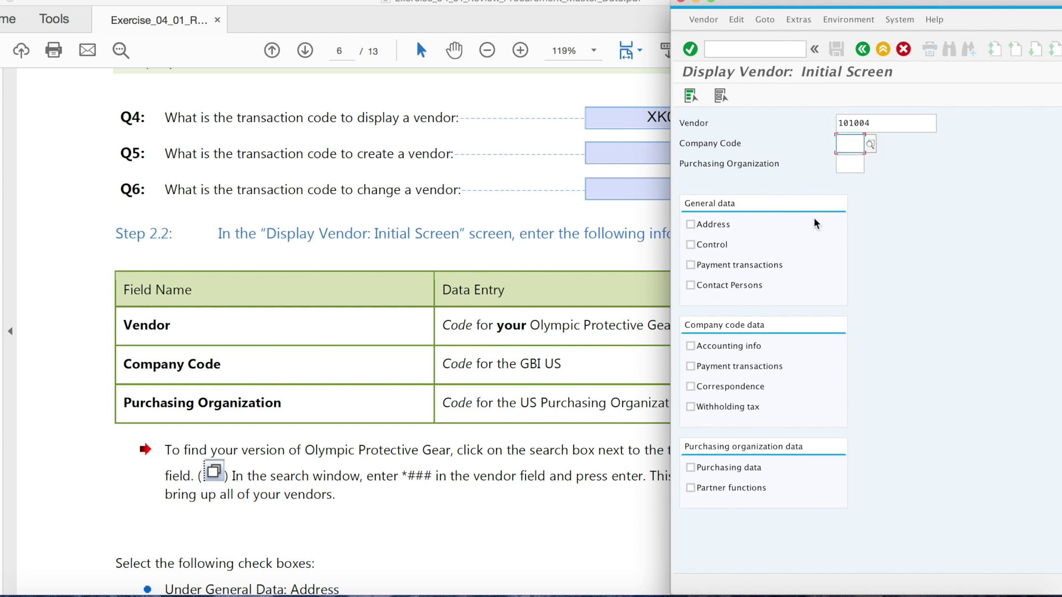
pyautogui.write('US00')
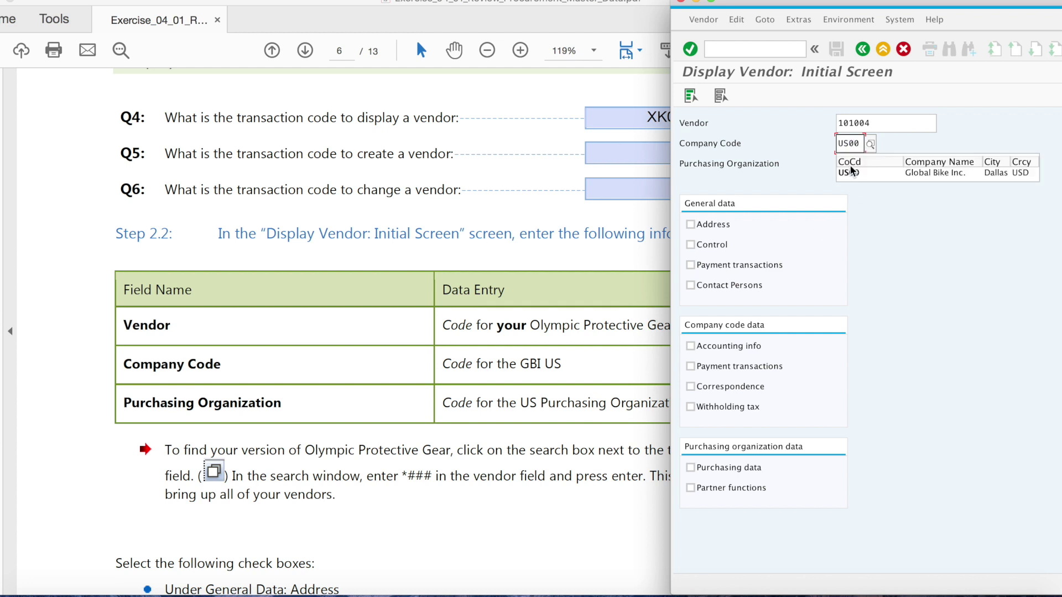
pyautogui.click(862, 173)
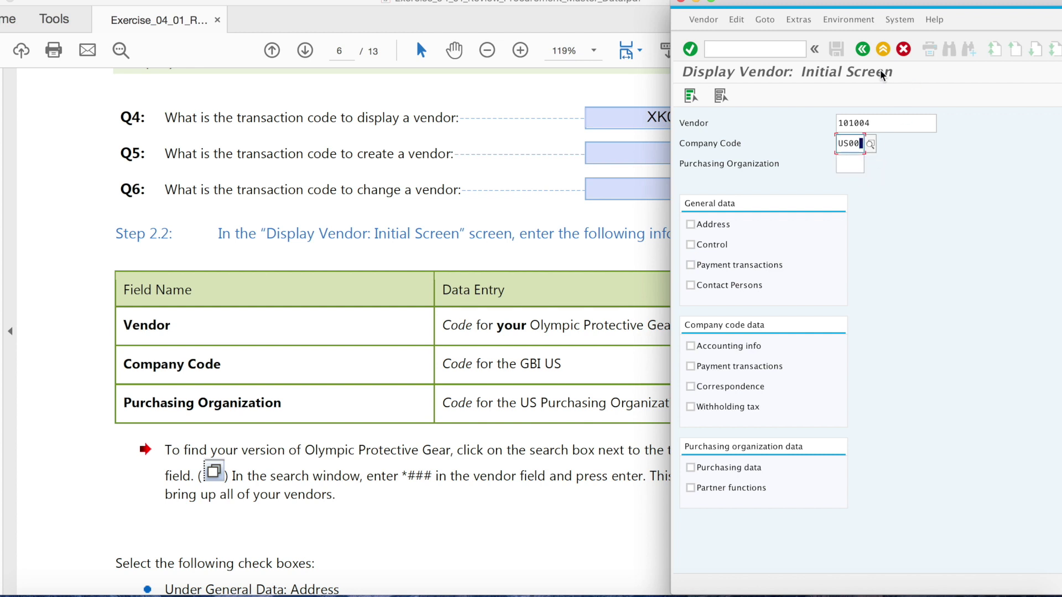
# Open the search help for the Purchasing Organization field
pyautogui.moveTo(794, 4); pyautogui.dragTo(885, 4)
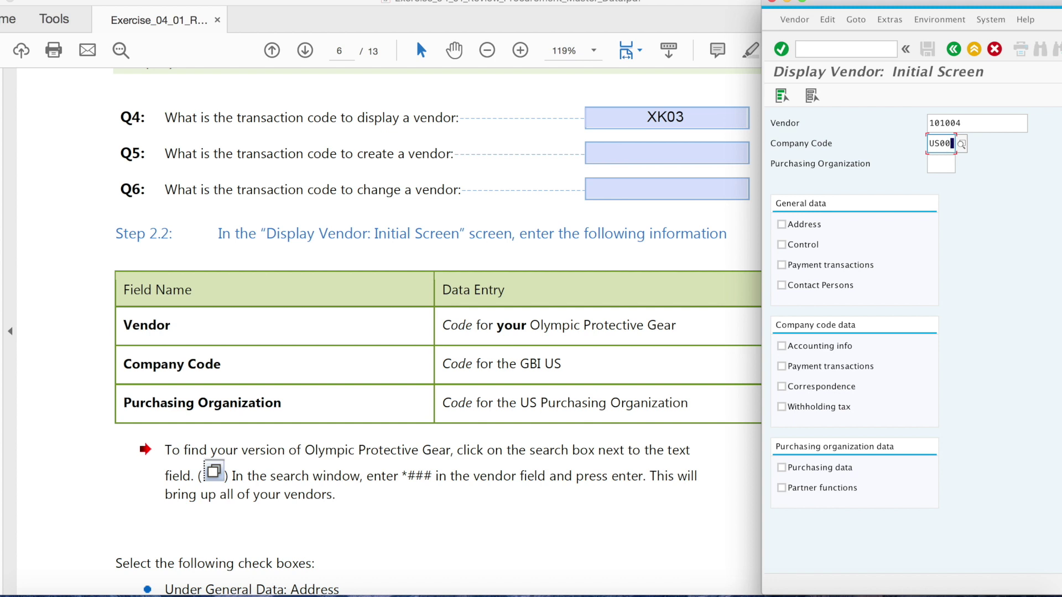
pyautogui.click(939, 165)
pyautogui.click(962, 165)
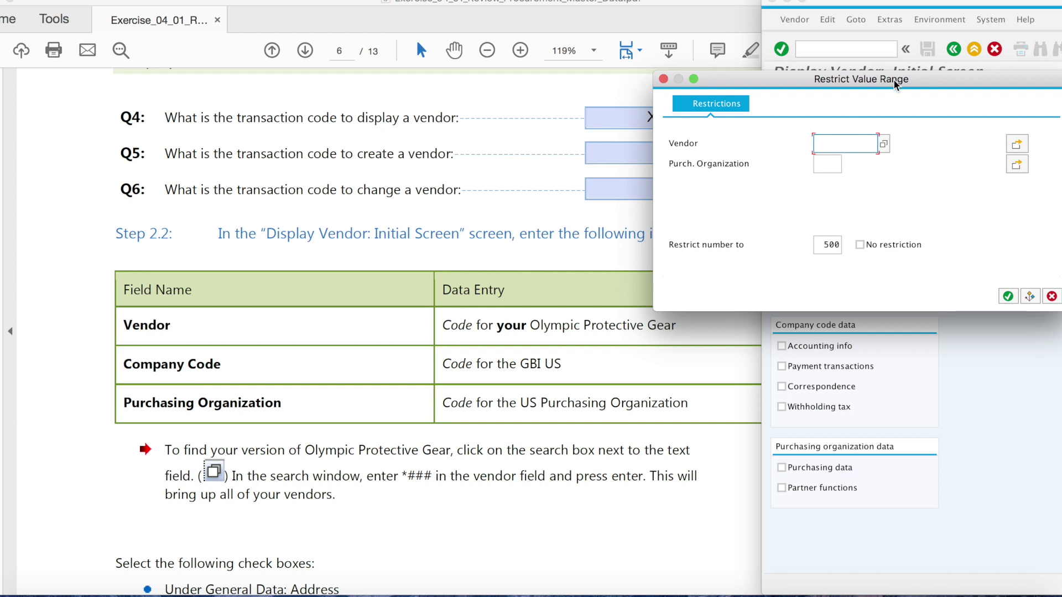
# Restrict the purchasing-organization search to vendor 101004 and choose US00 Global Bike USA
pyautogui.moveTo(894, 78); pyautogui.dragTo(854, 183)
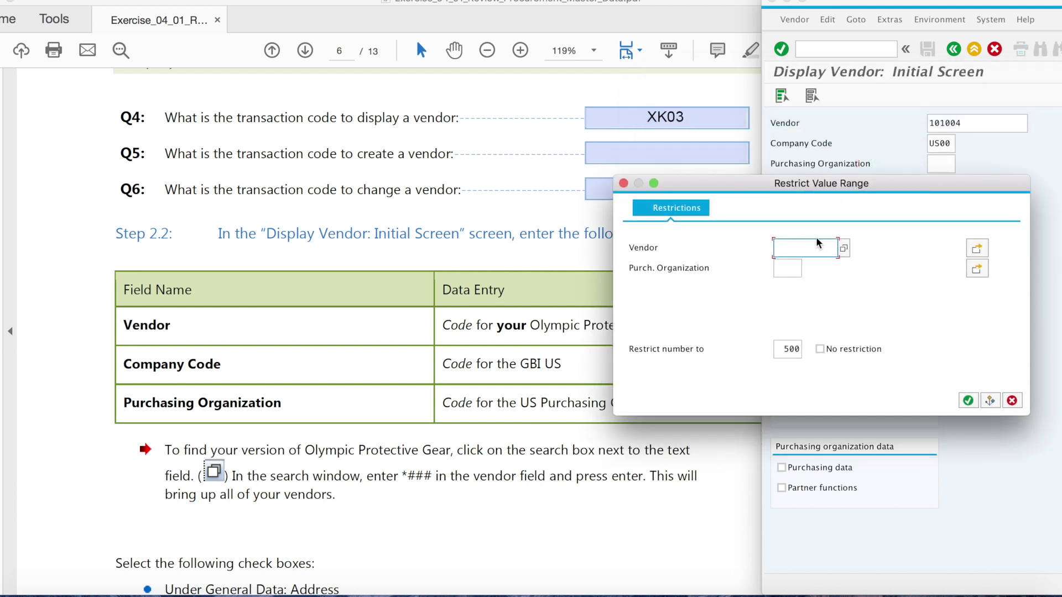
pyautogui.write('10')
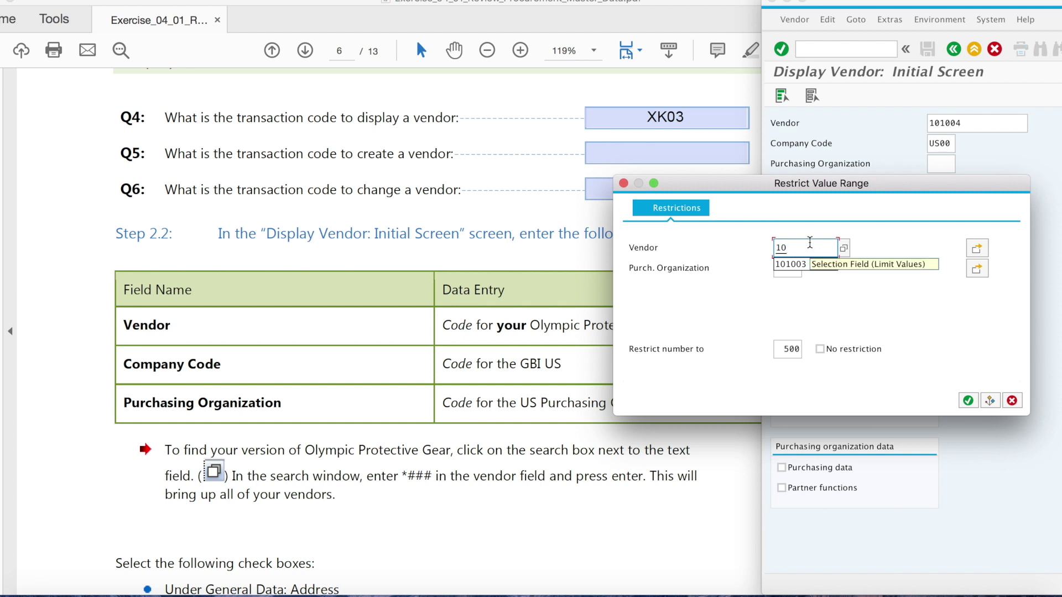
pyautogui.write('1004')
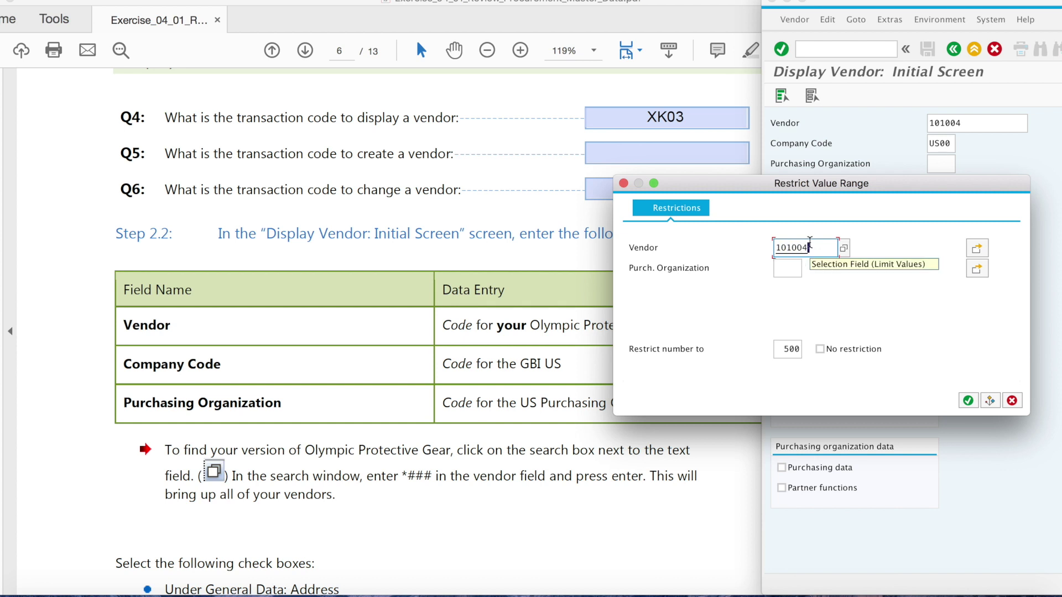
pyautogui.click(968, 400)
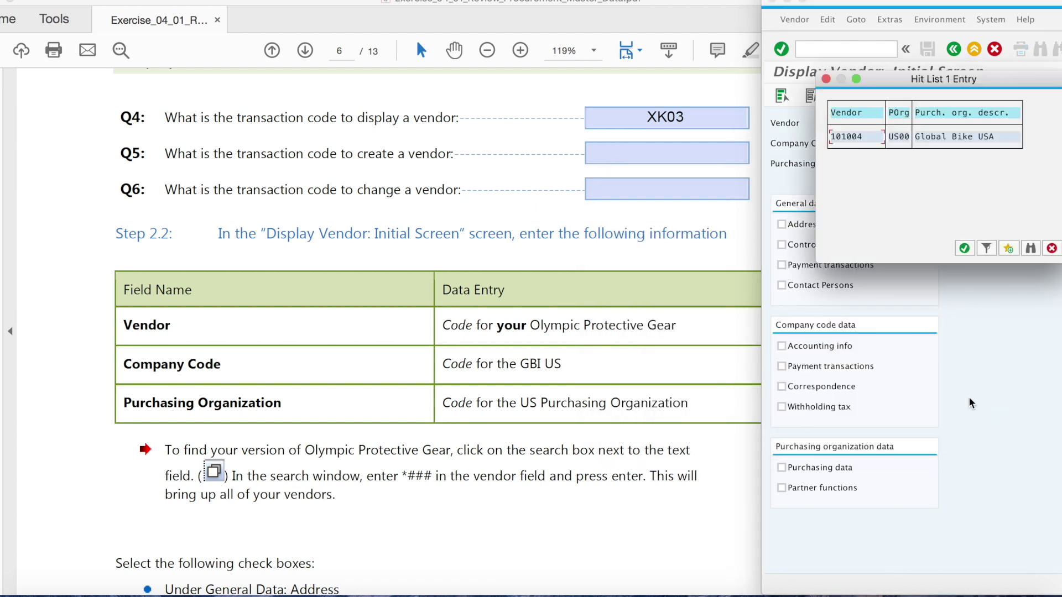
pyautogui.click(940, 138)
pyautogui.click(965, 249)
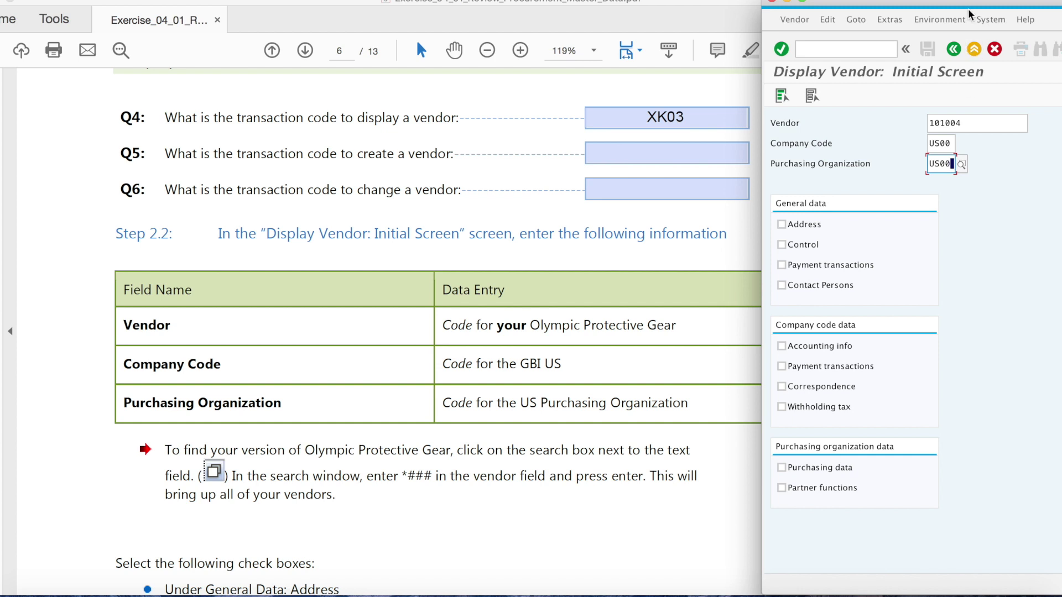
pyautogui.moveTo(972, 5); pyautogui.dragTo(904, 2)
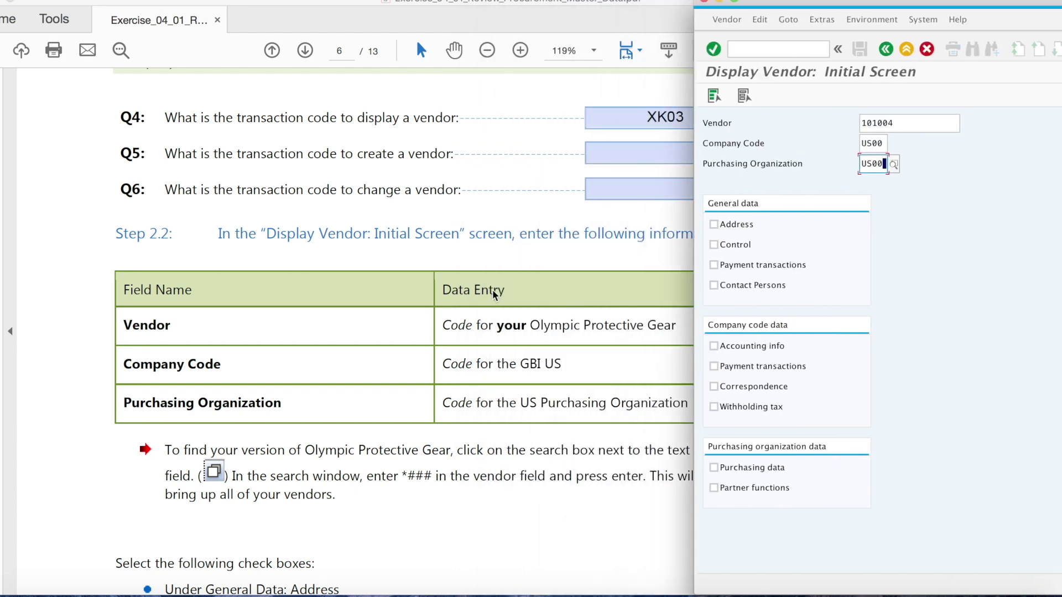
# Confirm the entries, select the Address, Accounting info and Purchasing data views, and continue
pyautogui.scroll(-10, 492, 293)
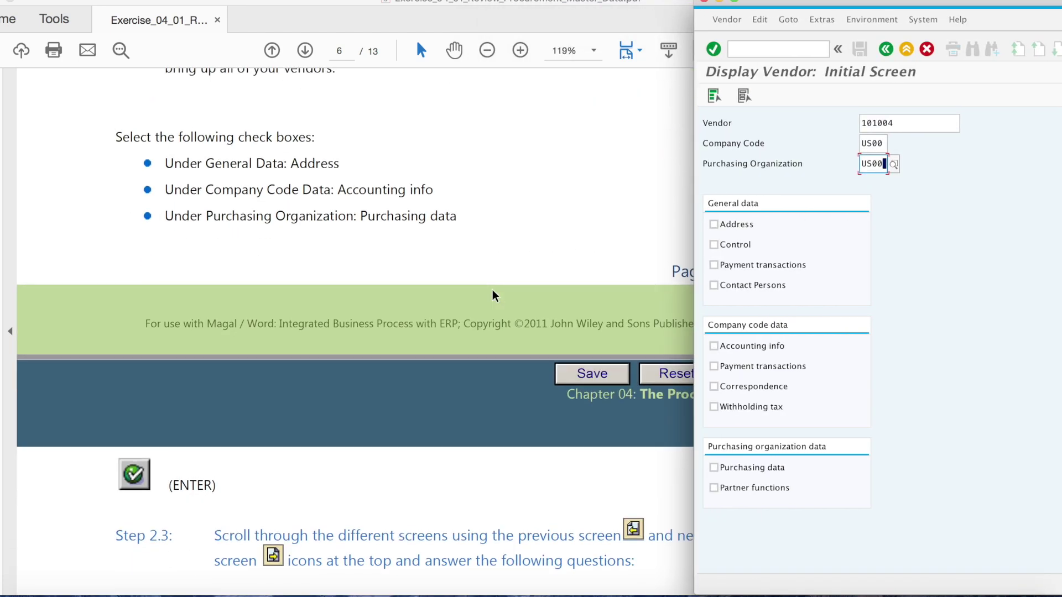
pyautogui.scroll(1, 493, 290)
pyautogui.moveTo(878, 2); pyautogui.dragTo(849, 2)
pyautogui.press('Return')
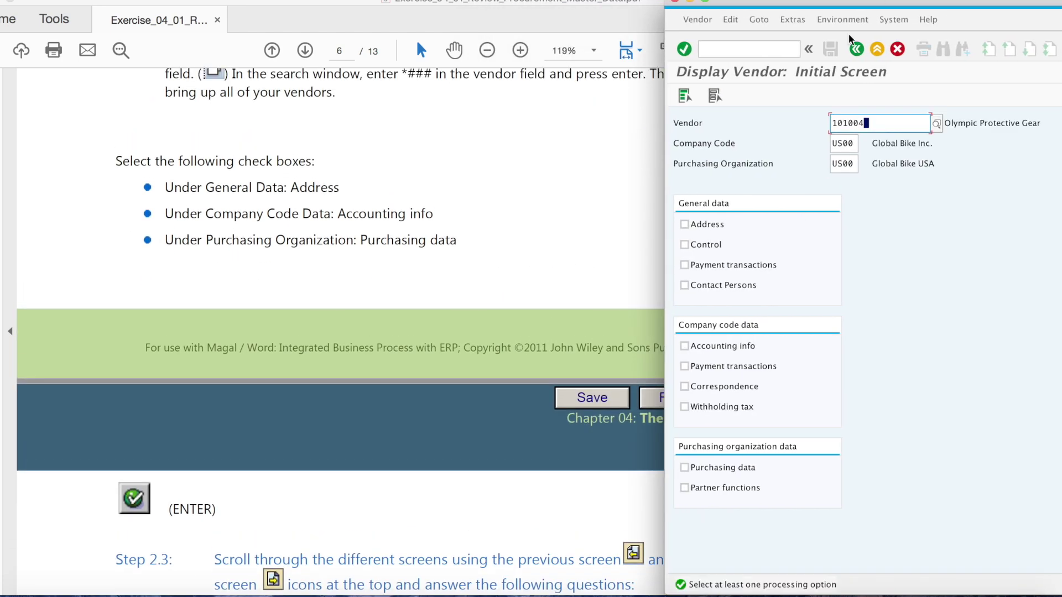
pyautogui.click(685, 224)
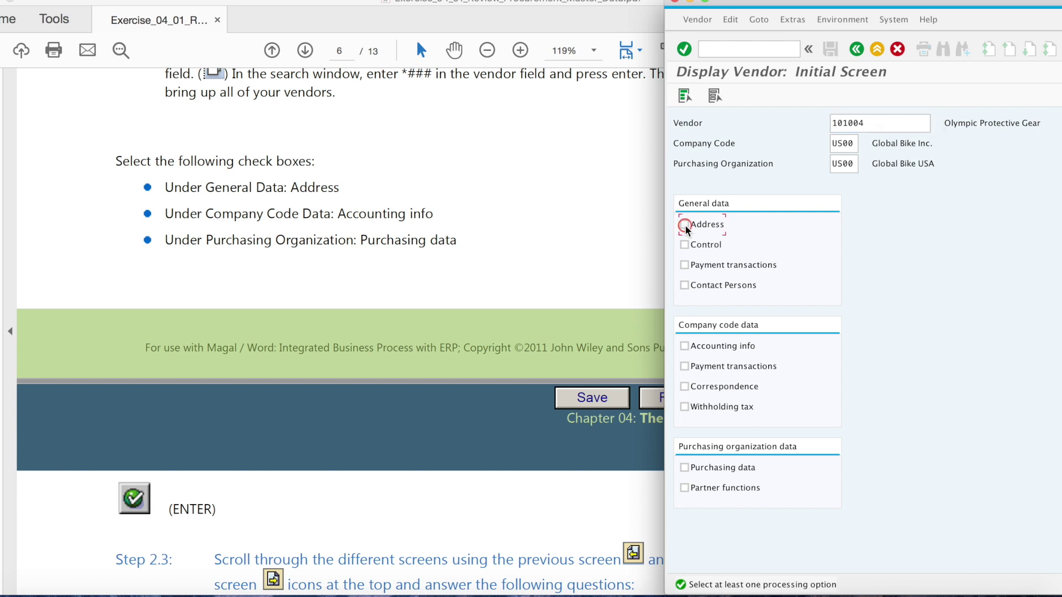
pyautogui.click(684, 346)
pyautogui.click(685, 50)
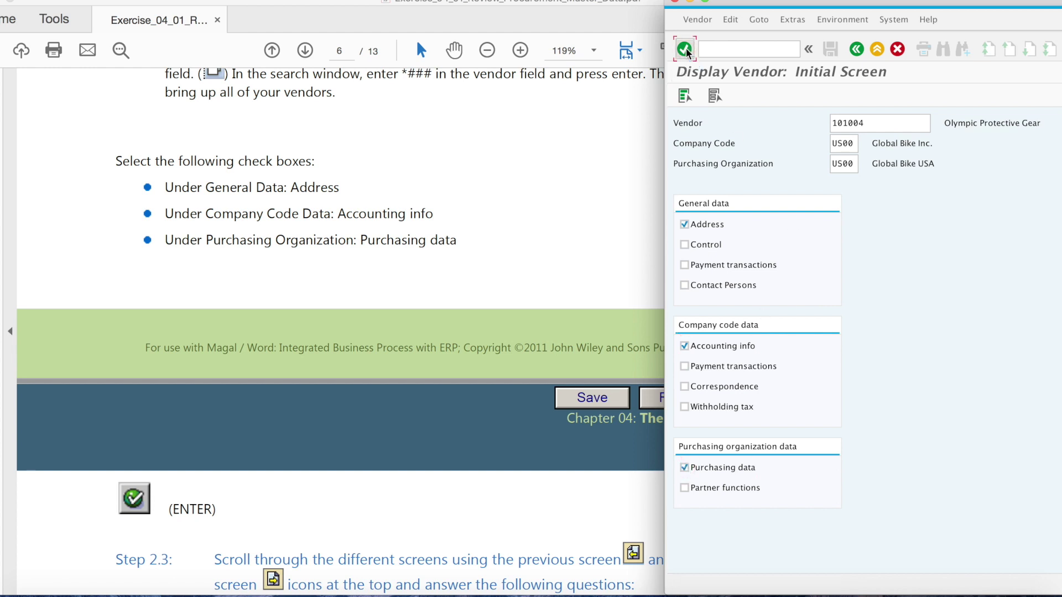
# Review vendor 101004's address, then go on to its accounting information (reconciliation account 300000)
pyautogui.scroll(-2, 551, 252)
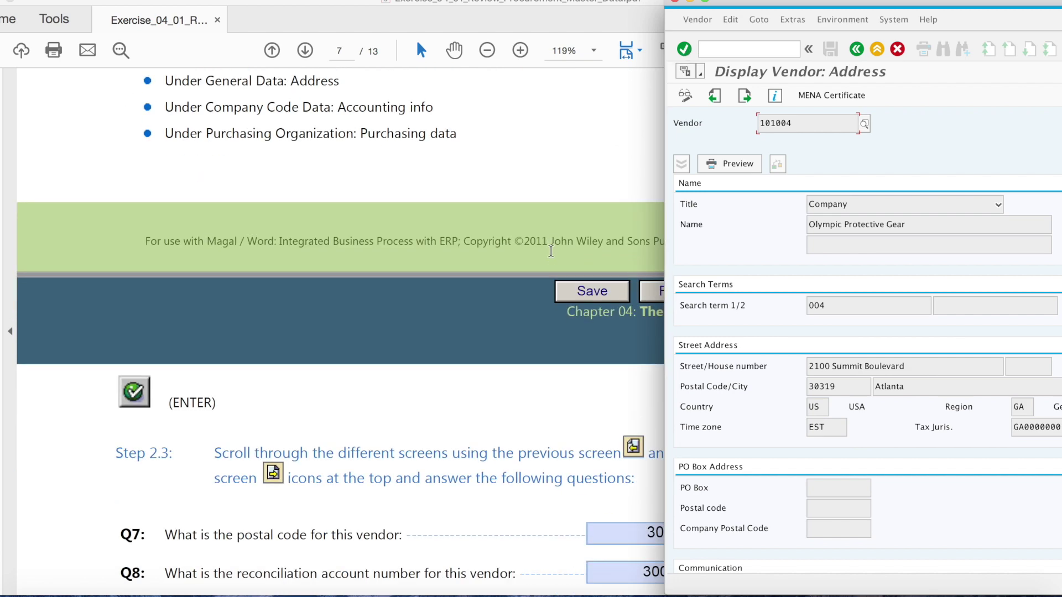
pyautogui.scroll(-5, 551, 253)
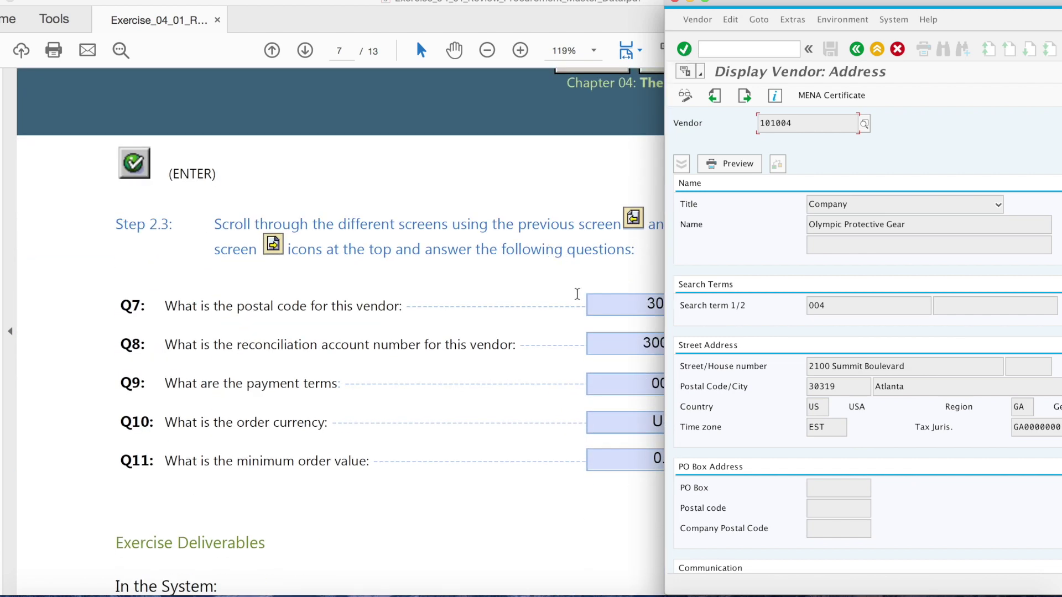
pyautogui.scroll(-1, 577, 294)
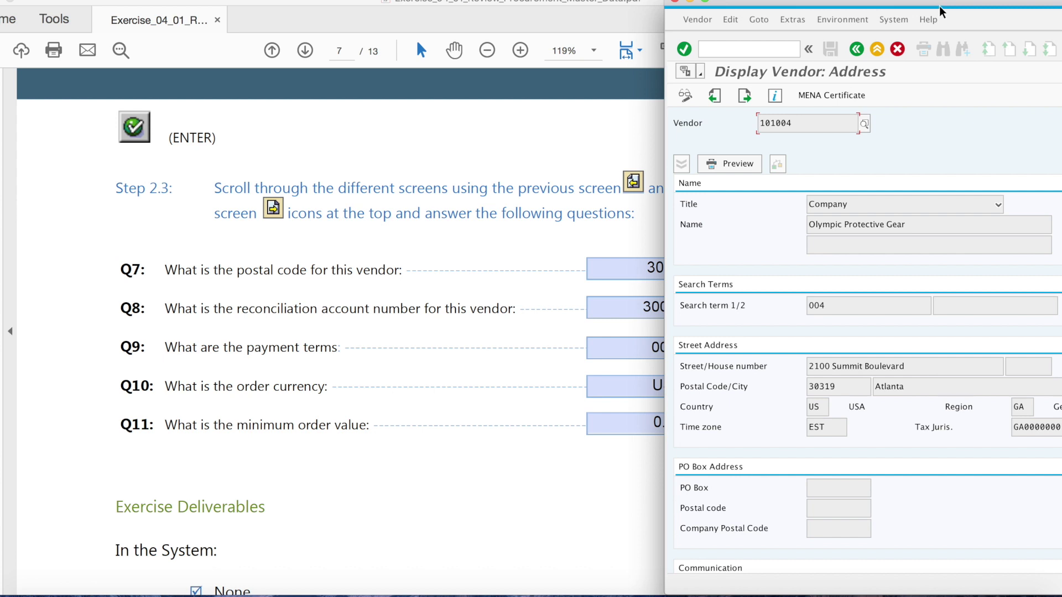
pyautogui.moveTo(911, 3); pyautogui.dragTo(853, 4)
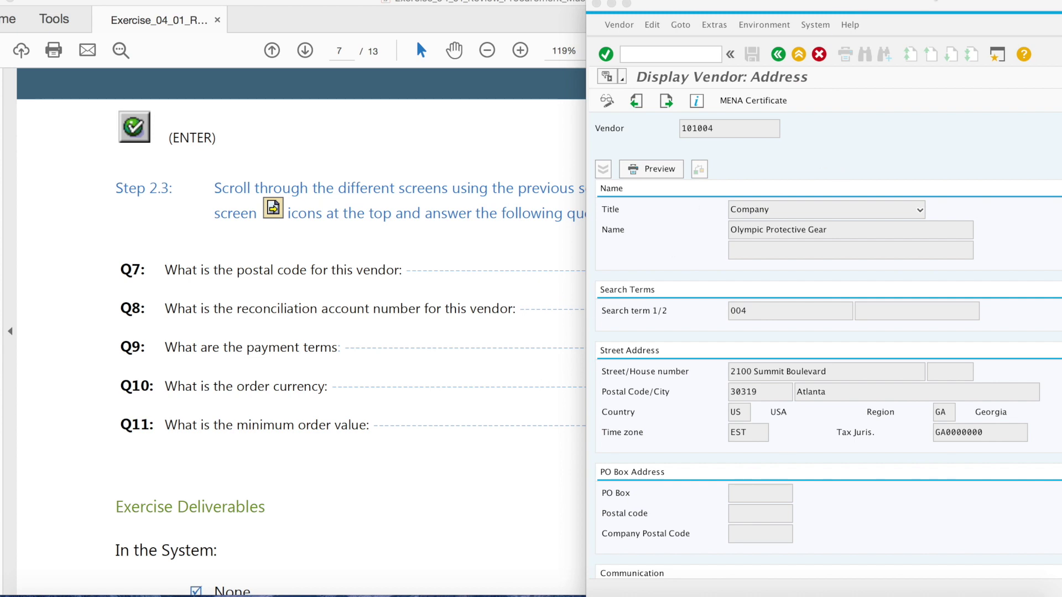
pyautogui.moveTo(694, 11)
pyautogui.mouseDown()
pyautogui.moveTo(609, 11)
pyautogui.moveTo(675, 9)
pyautogui.mouseUp()
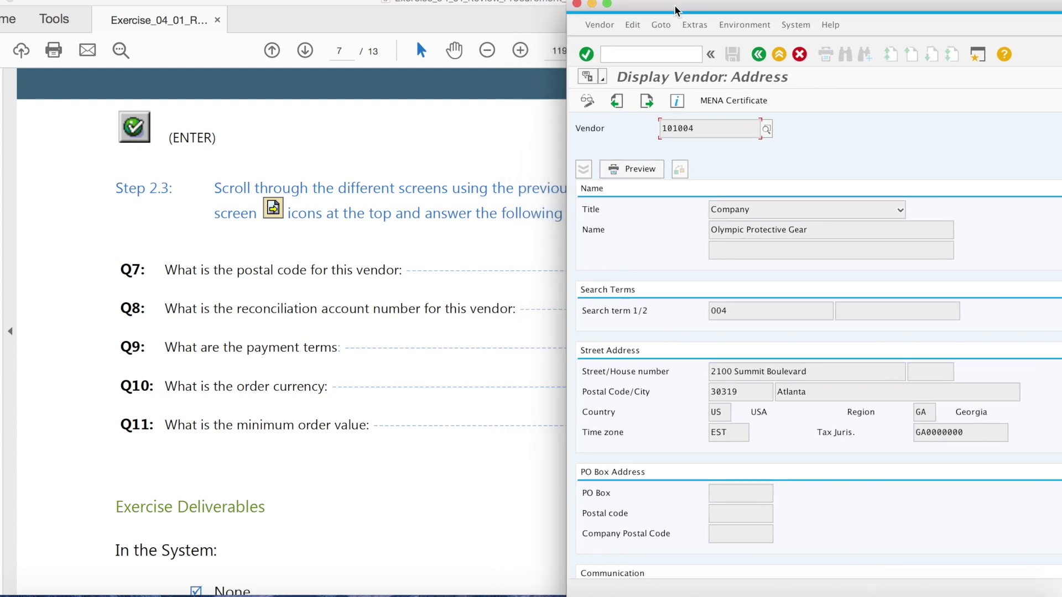
pyautogui.click(647, 102)
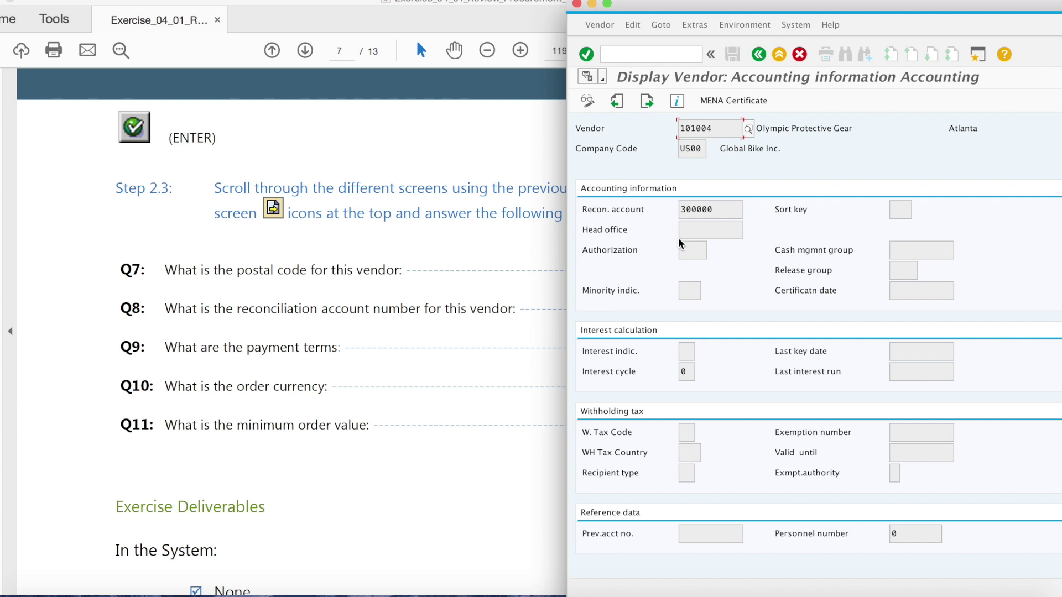
# Advance to vendor 101004's Purchasing data (USD, terms 0001), answering No at the last screen
pyautogui.click(645, 102)
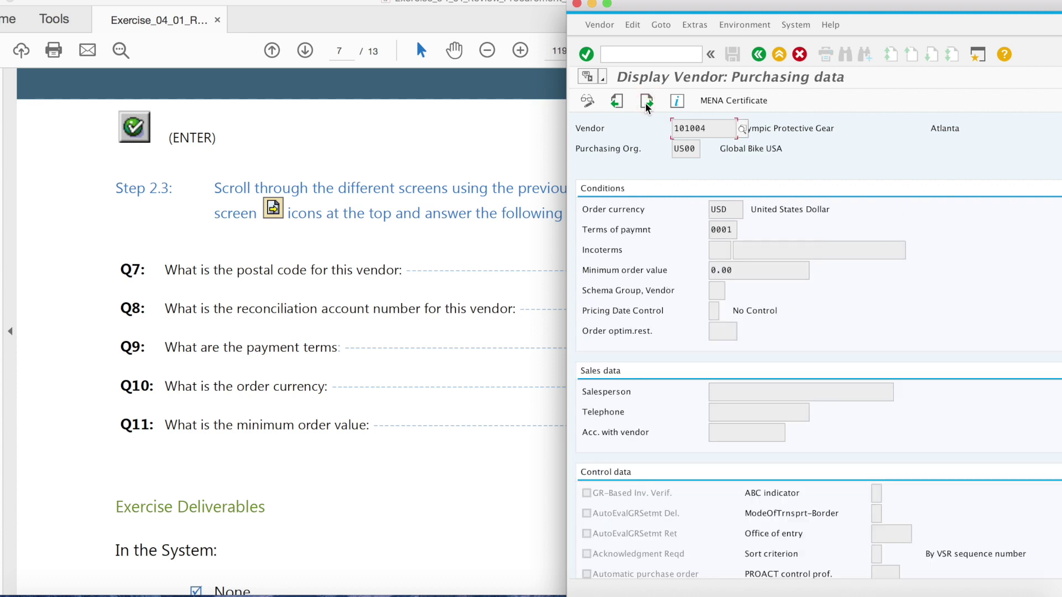
pyautogui.click(645, 102)
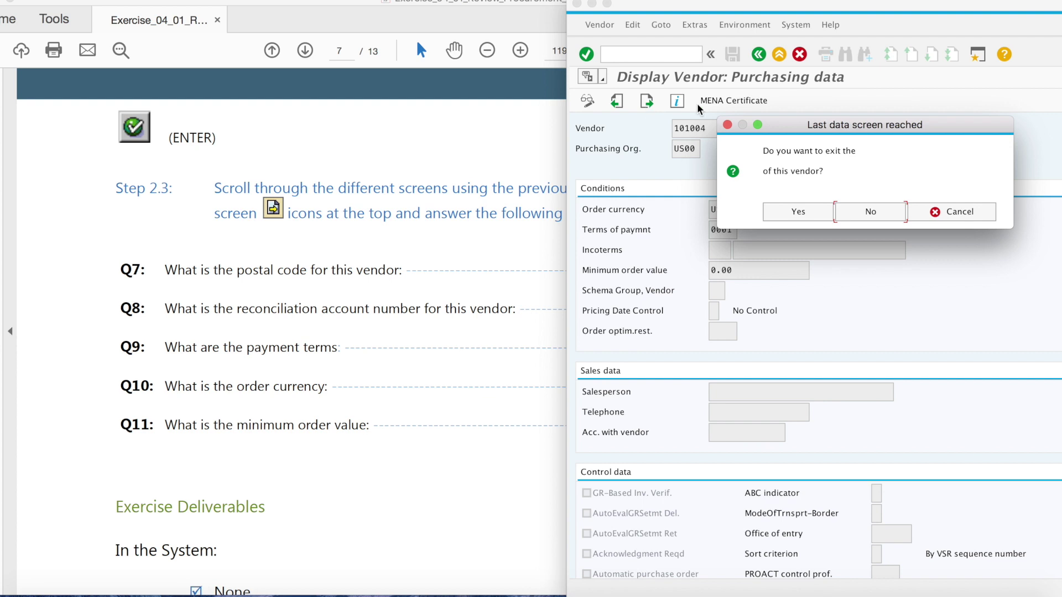
pyautogui.click(889, 214)
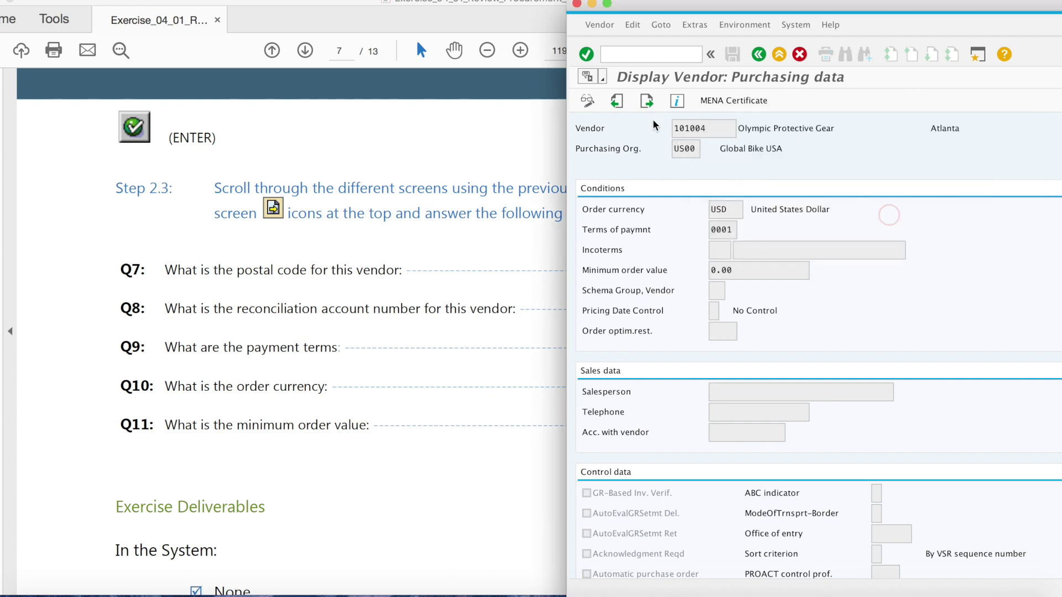
pyautogui.click(647, 101)
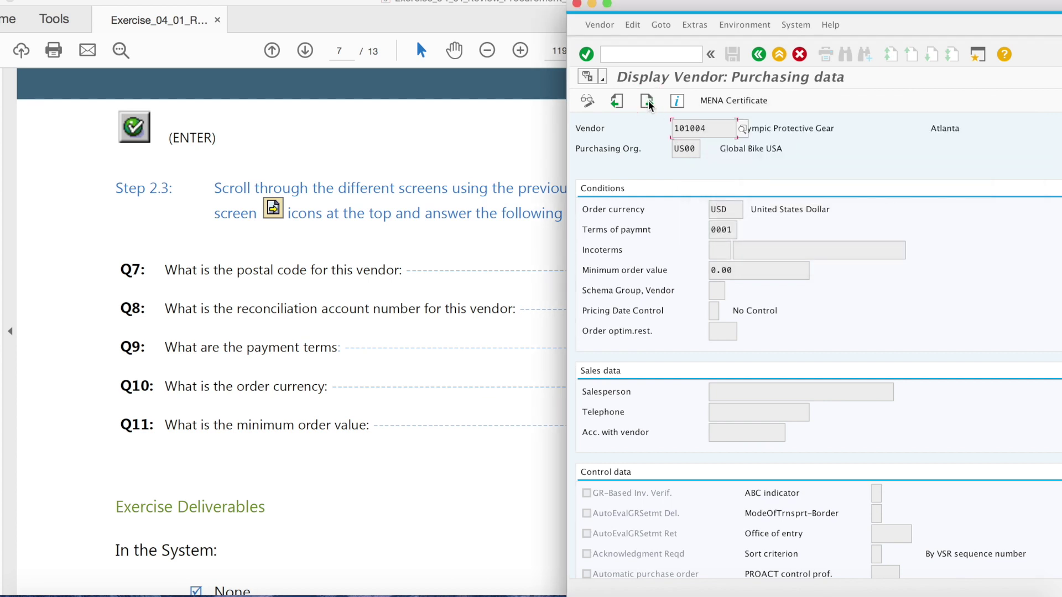
pyautogui.click(621, 103)
pyautogui.scroll(-6, 450, 315)
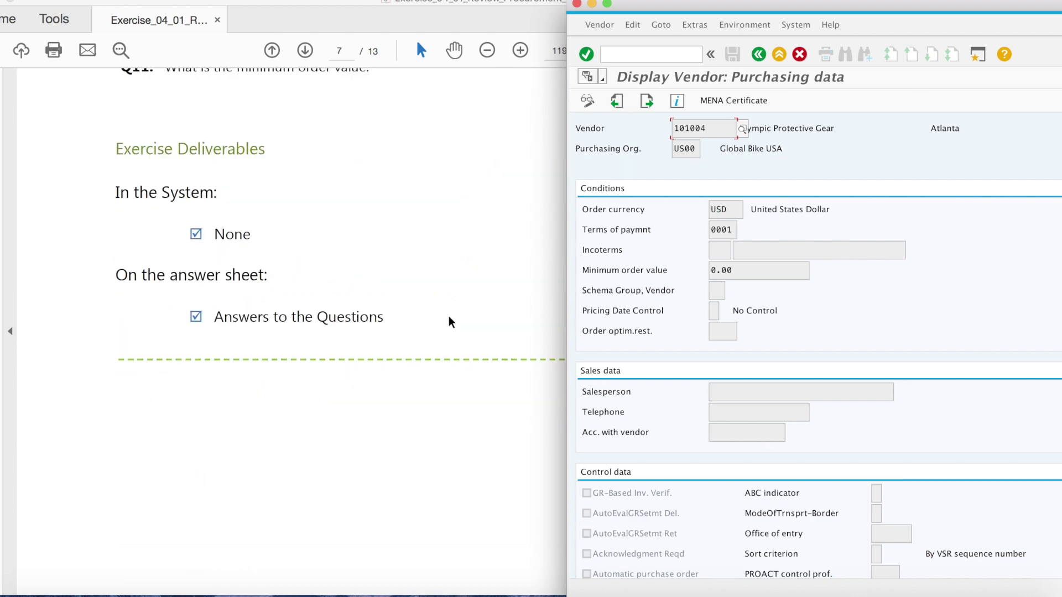
pyautogui.scroll(-8, 449, 322)
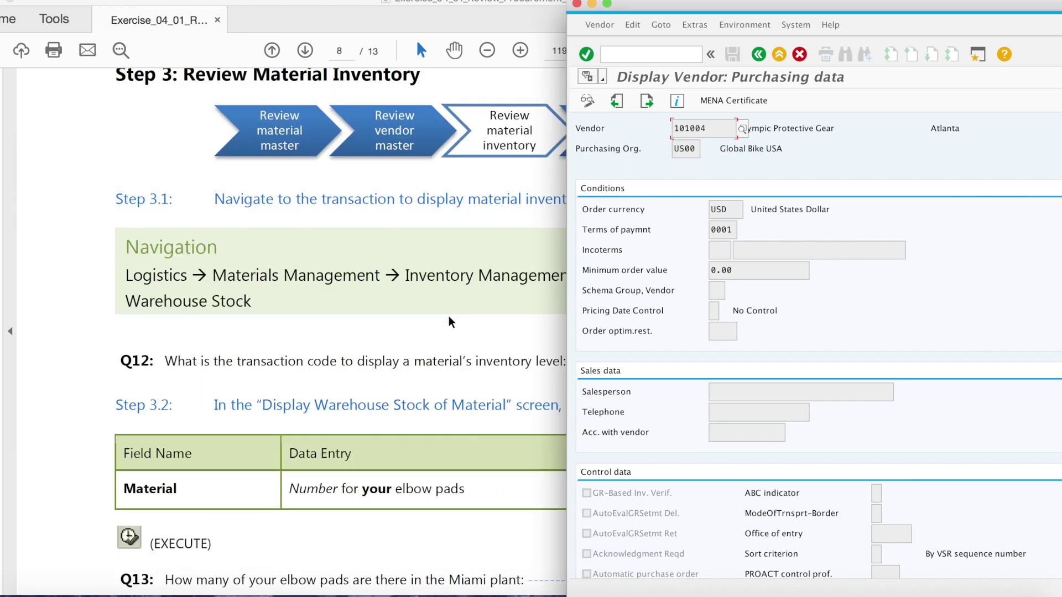
# Return to the main menu and collapse the Vendor, Master Data, Purchasing and Materials Management folders
pyautogui.click(778, 55)
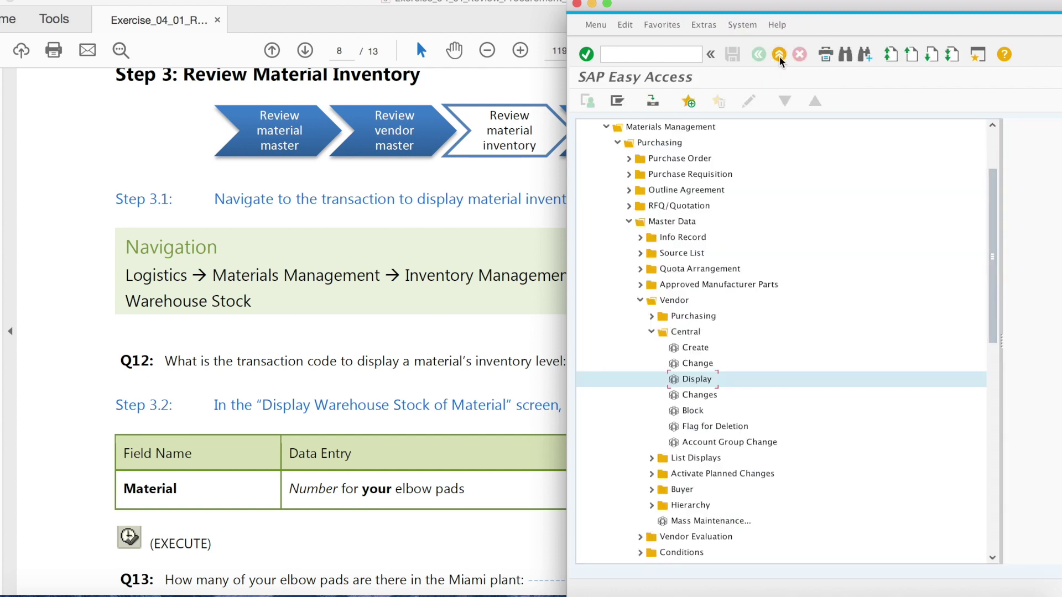
pyautogui.click(640, 300)
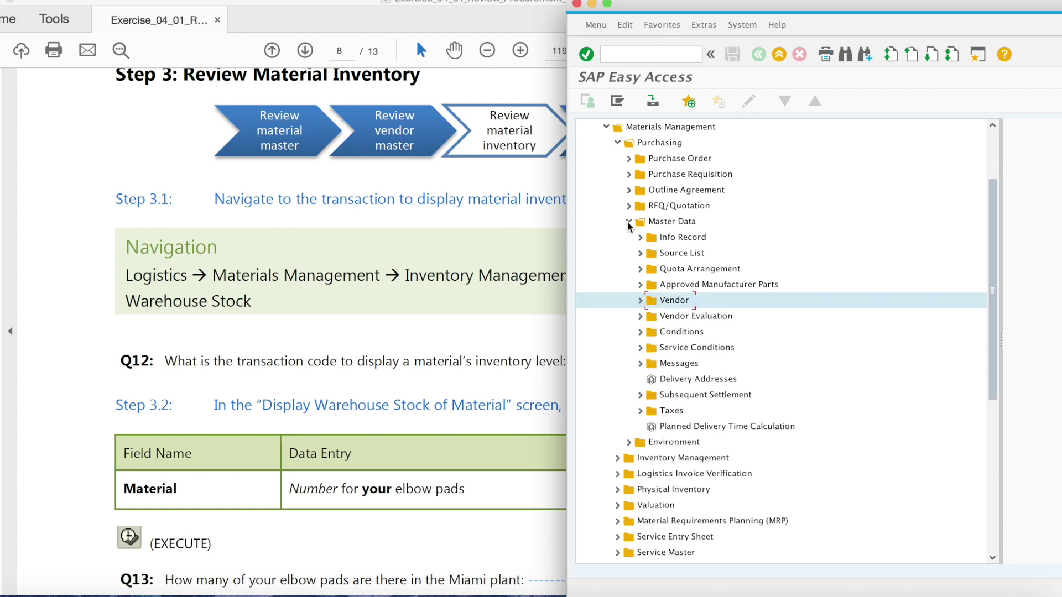
pyautogui.click(629, 222)
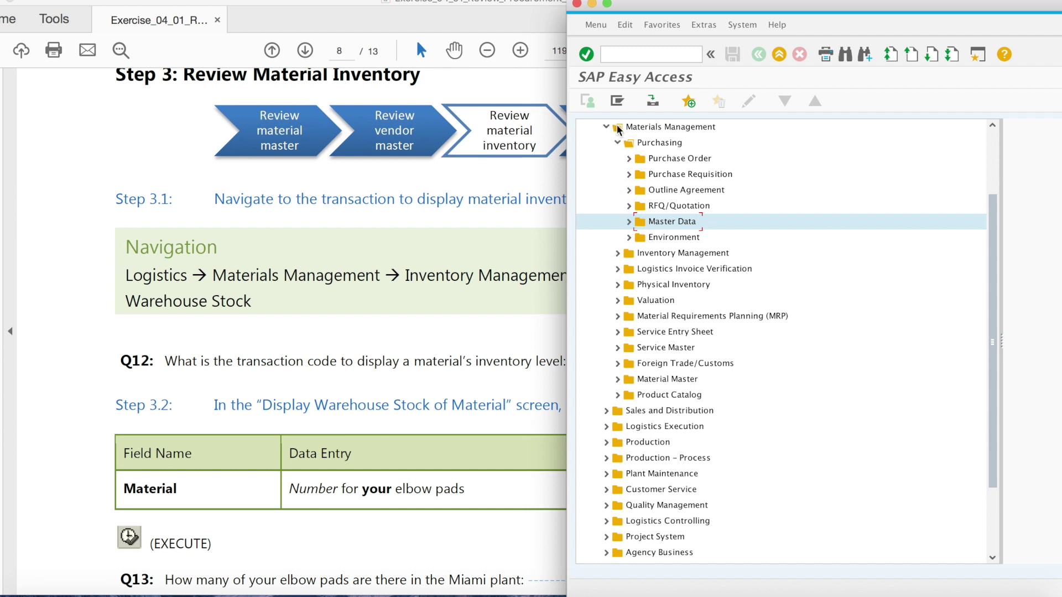
pyautogui.click(616, 143)
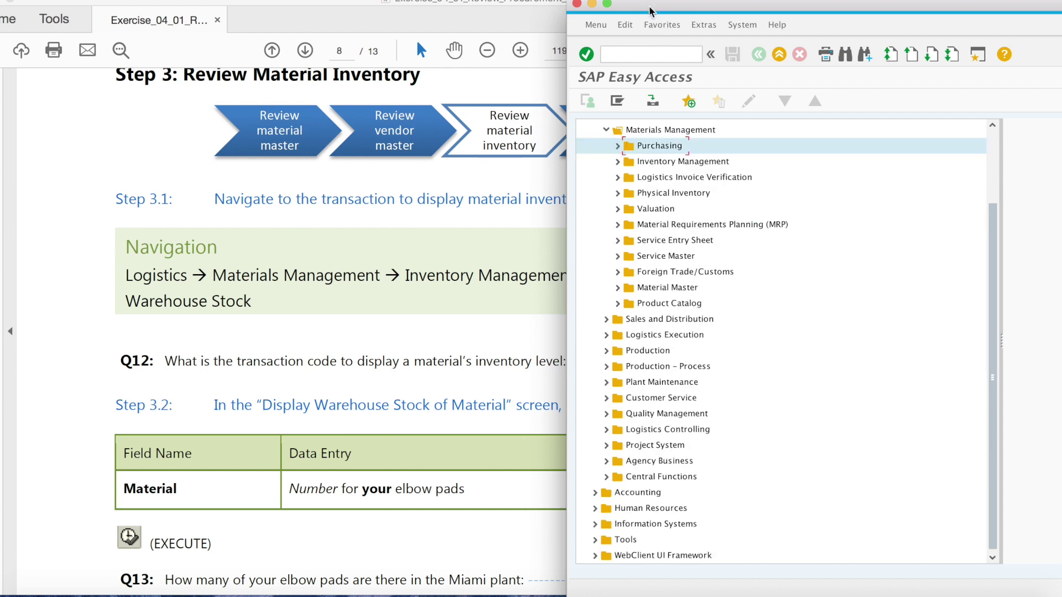
pyautogui.moveTo(656, 7); pyautogui.dragTo(698, 2)
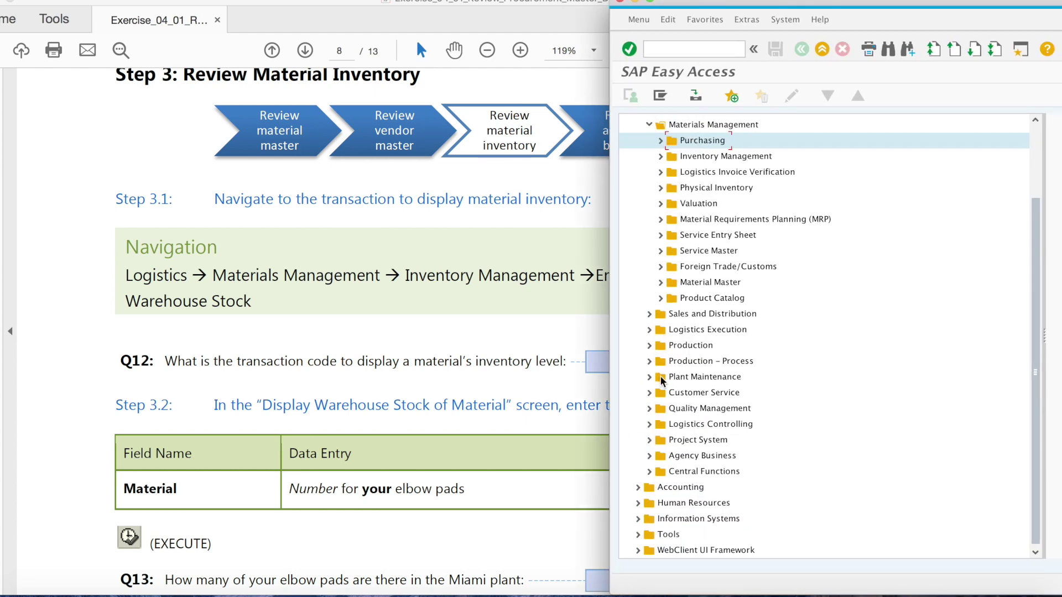
pyautogui.scroll(2, 676, 298)
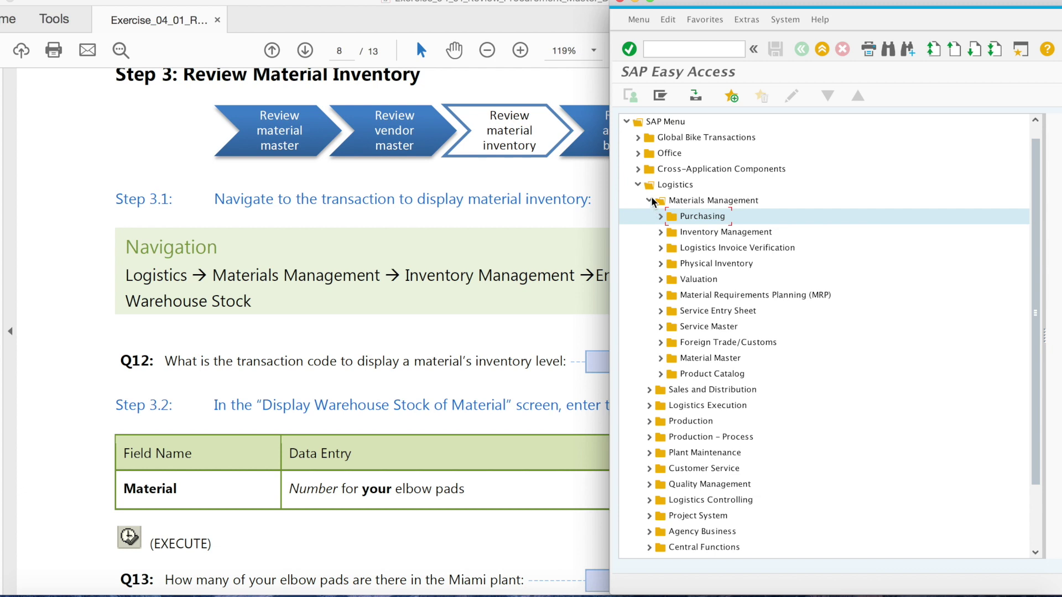
pyautogui.click(650, 214)
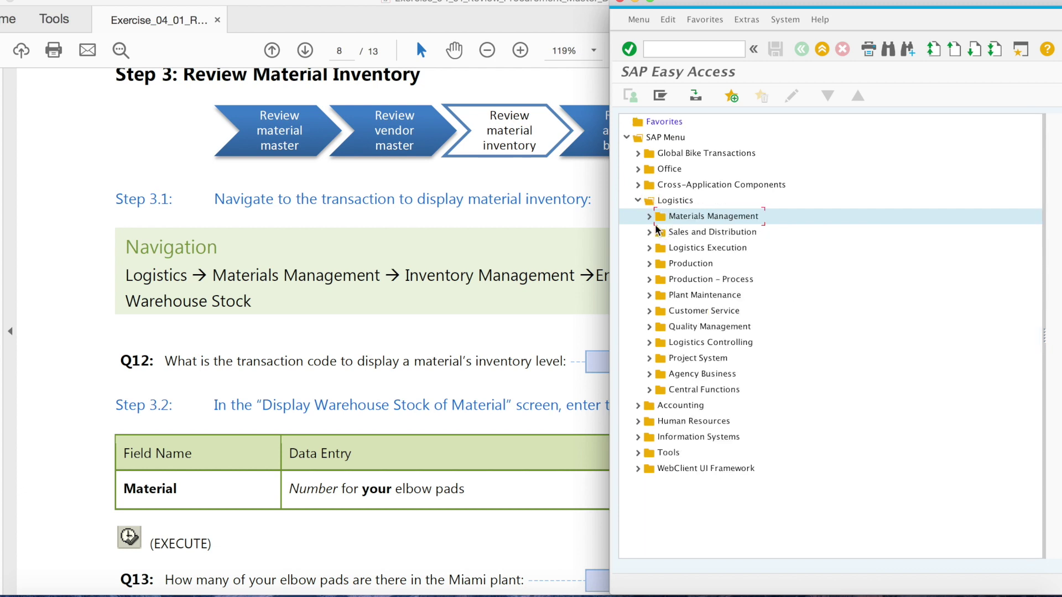
# Expand Inventory Management > Environment > Stock and open the Warehouse Stock report (MB52)
pyautogui.click(650, 216)
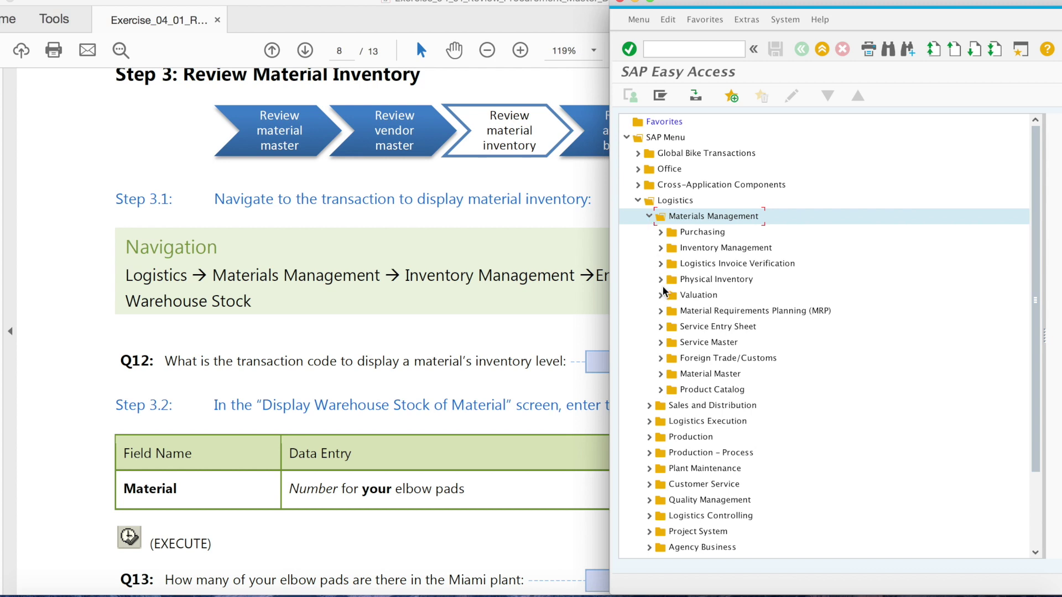
pyautogui.click(661, 249)
pyautogui.moveTo(714, 4); pyautogui.dragTo(849, 3)
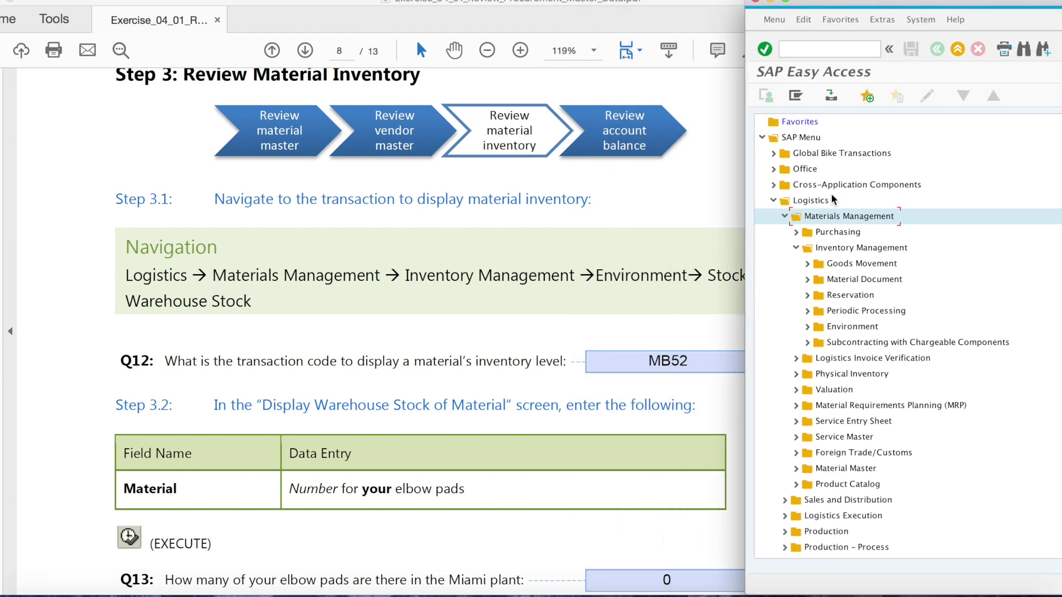
pyautogui.click(808, 327)
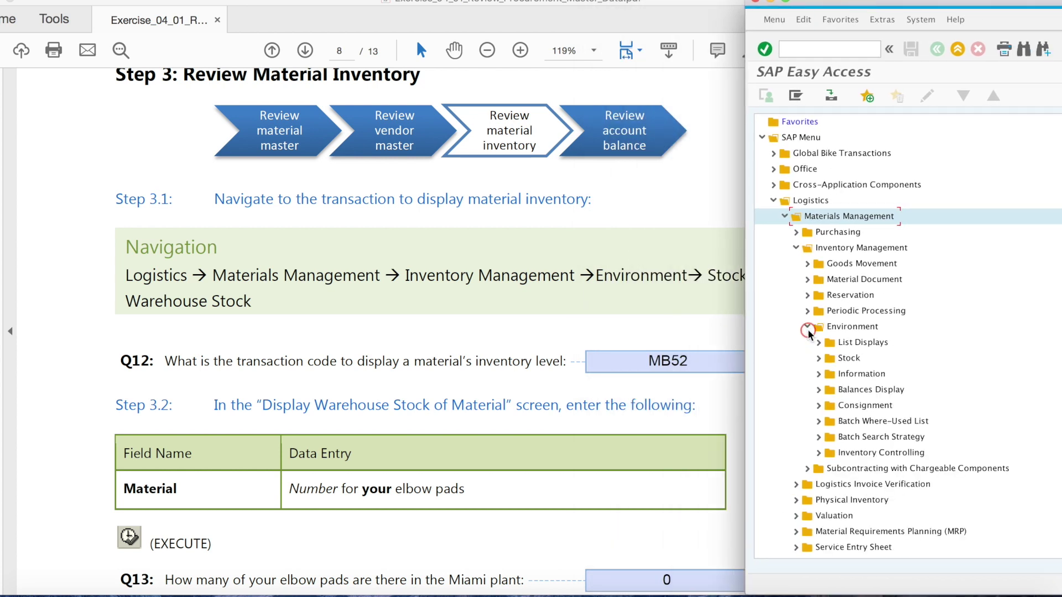
pyautogui.click(819, 359)
pyautogui.moveTo(835, 4); pyautogui.dragTo(760, 5)
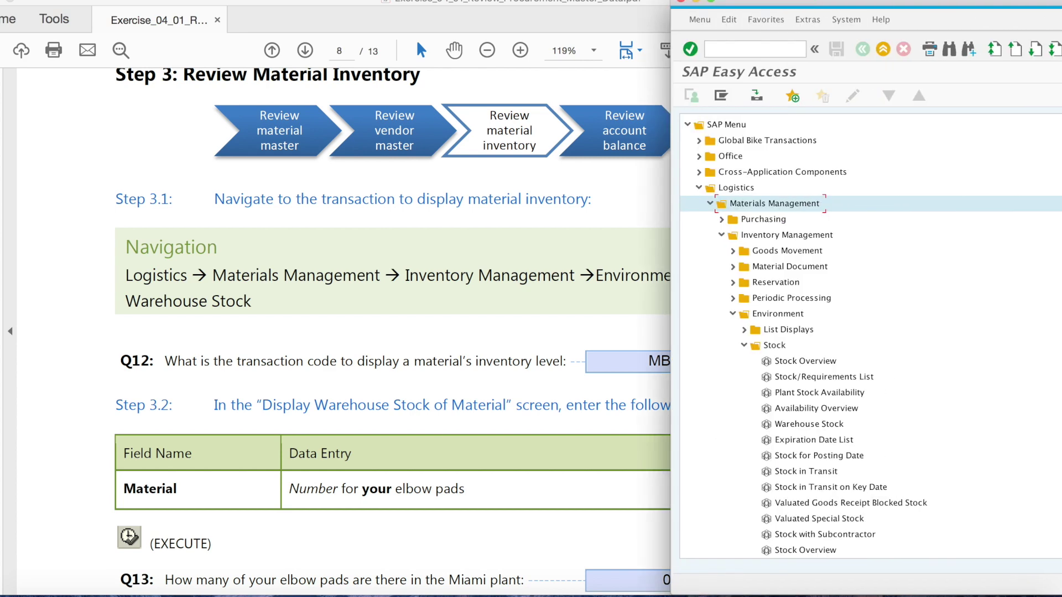
pyautogui.doubleClick(792, 423)
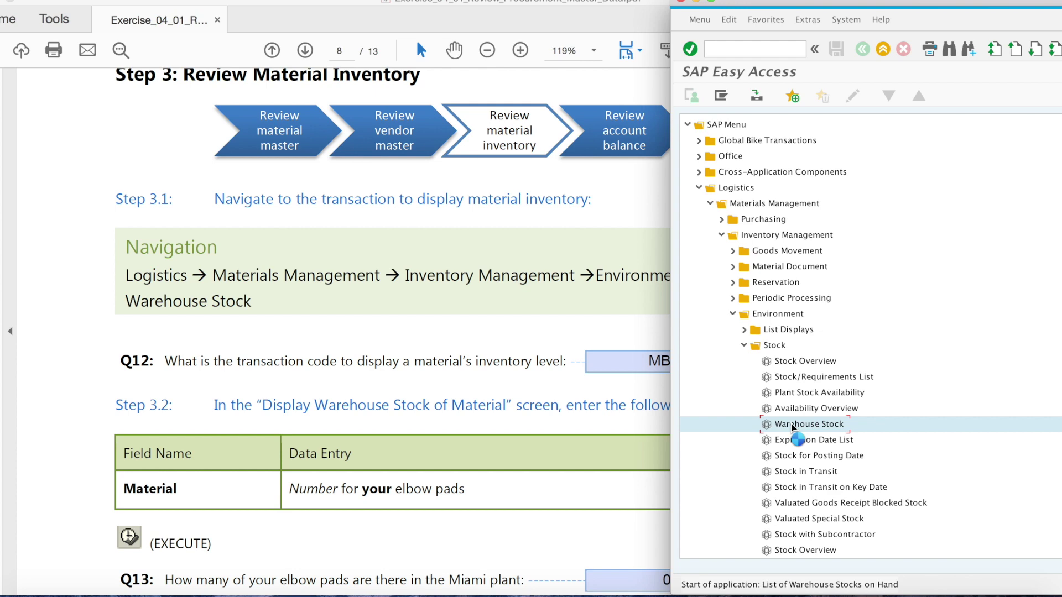
pyautogui.doubleClick(856, 3)
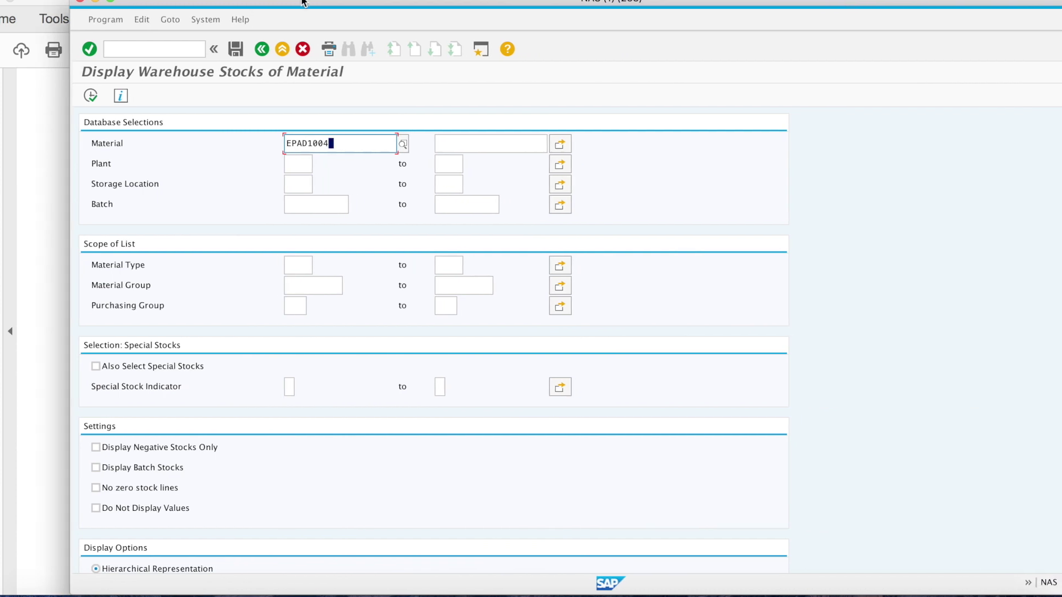
pyautogui.doubleClick(254, 3)
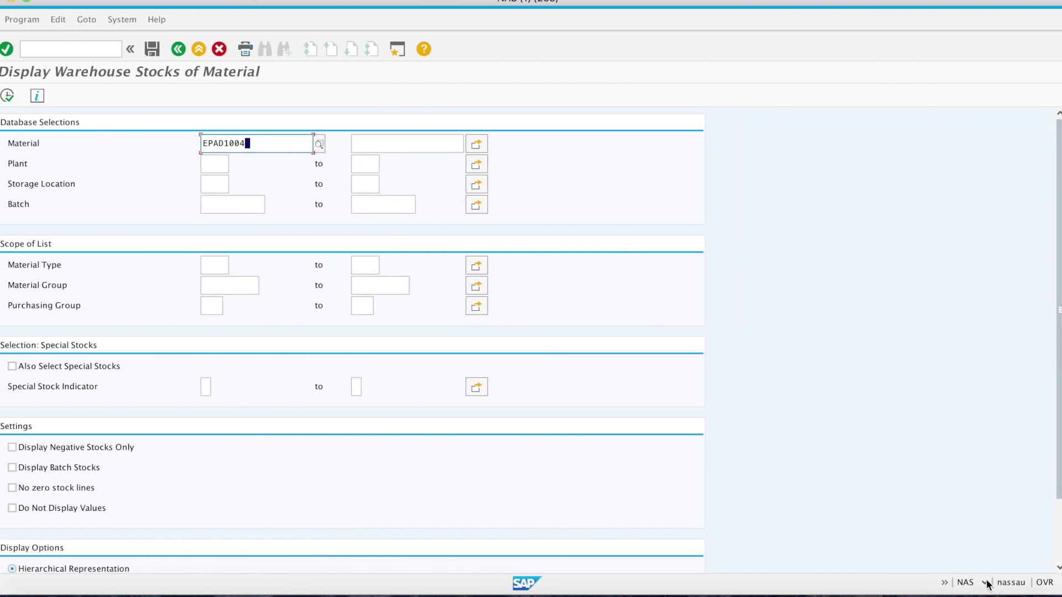
pyautogui.click(986, 582)
pyautogui.click(920, 423)
pyautogui.moveTo(311, 3); pyautogui.dragTo(912, 2)
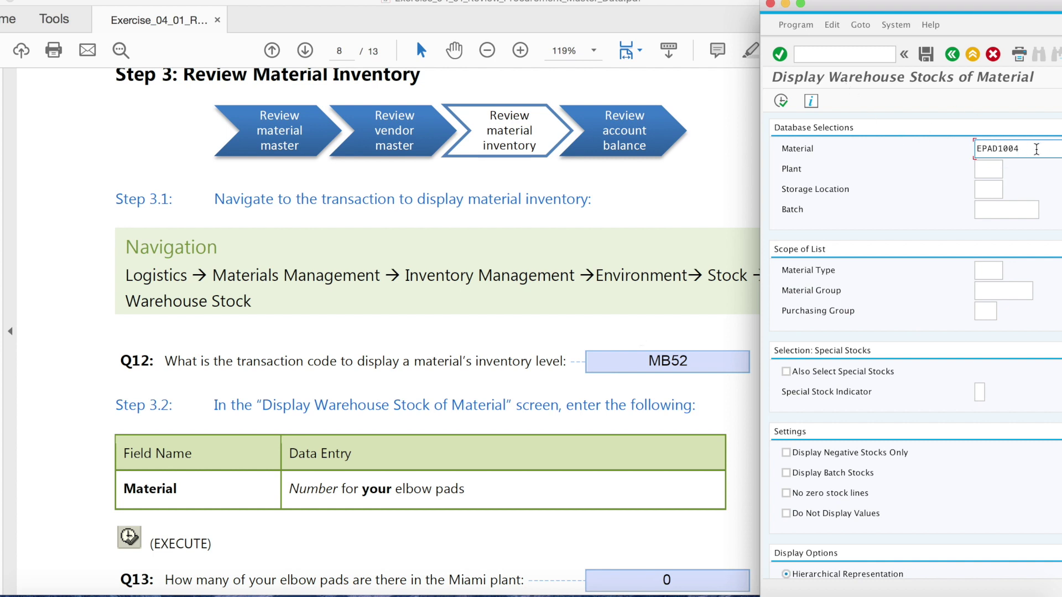
pyautogui.moveTo(960, 9); pyautogui.dragTo(921, 8)
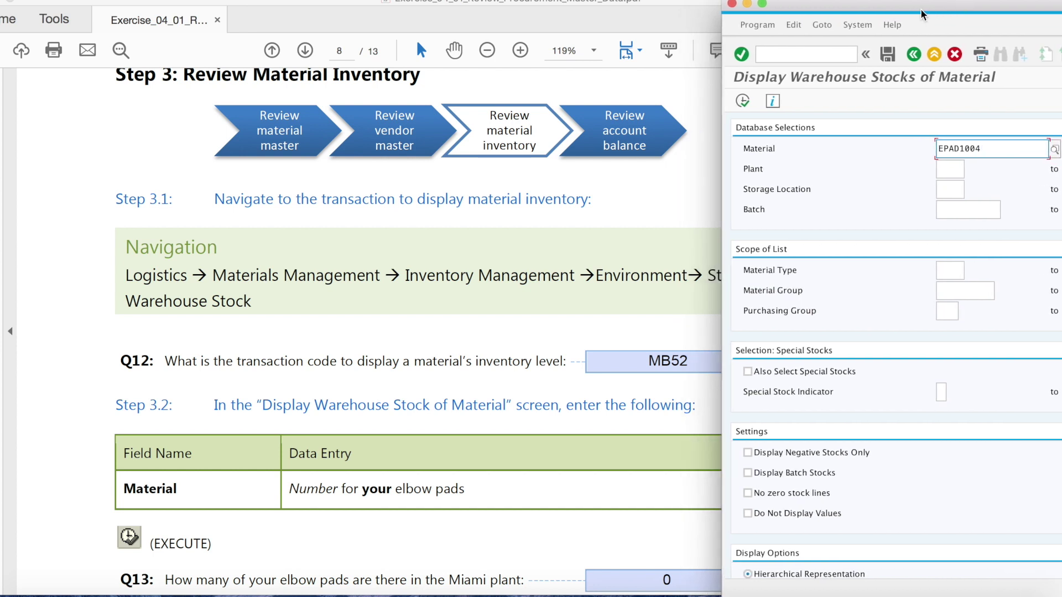
pyautogui.scroll(-3, 536, 396)
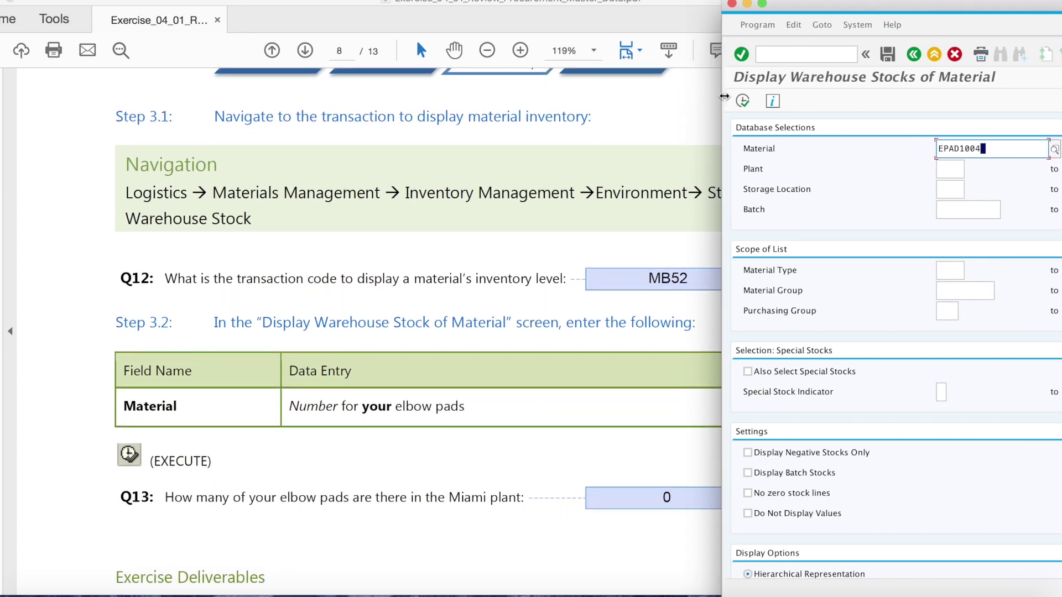
pyautogui.click(741, 103)
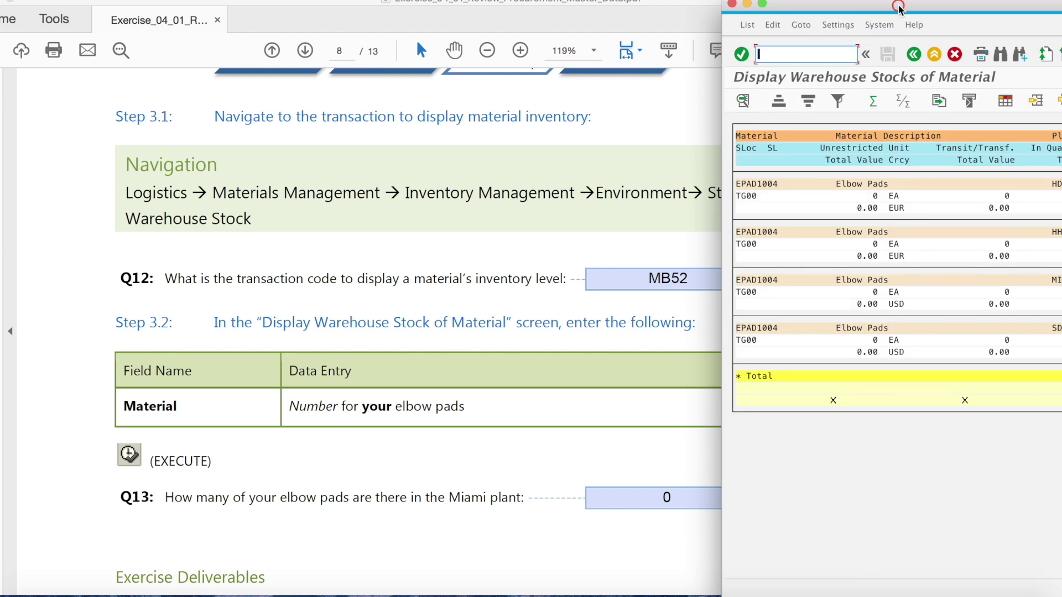
pyautogui.moveTo(897, 6); pyautogui.dragTo(552, 1)
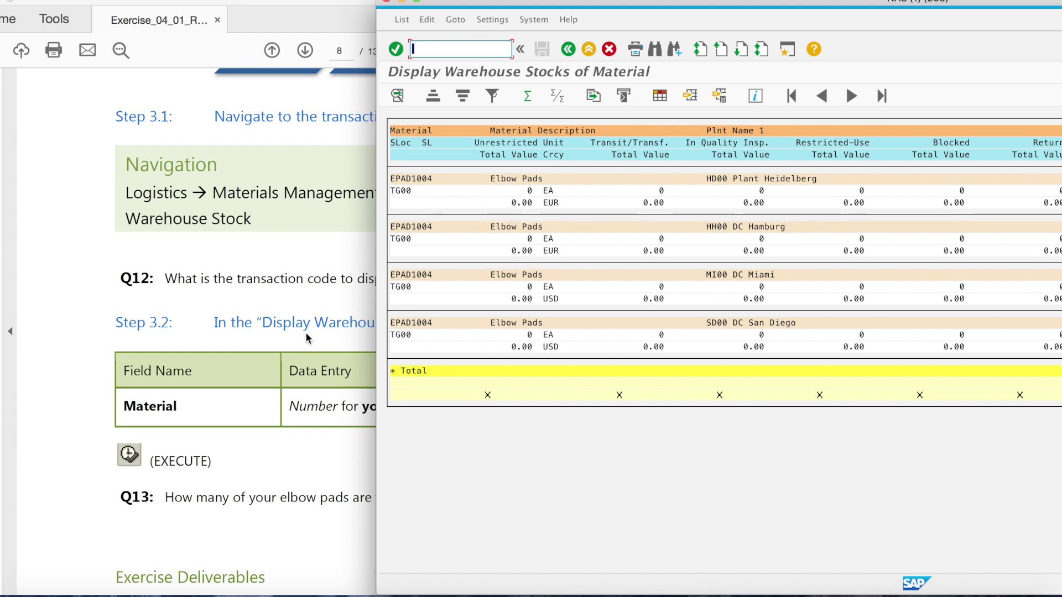
pyautogui.scroll(-5, 273, 372)
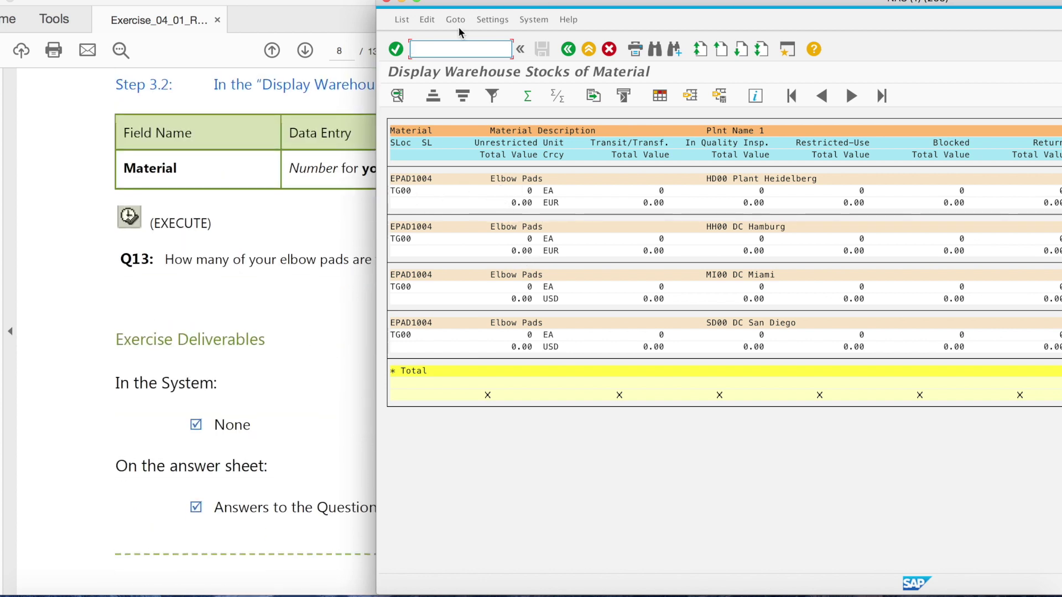
pyautogui.moveTo(479, 6); pyautogui.dragTo(868, 12)
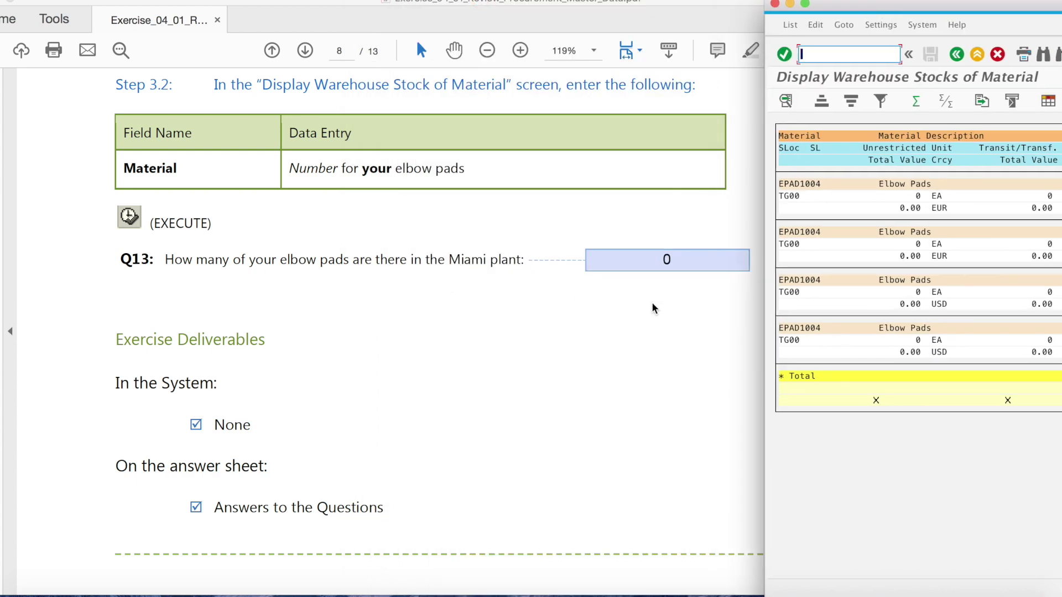
pyautogui.scroll(-12, 652, 302)
pyautogui.scroll(-8, 651, 308)
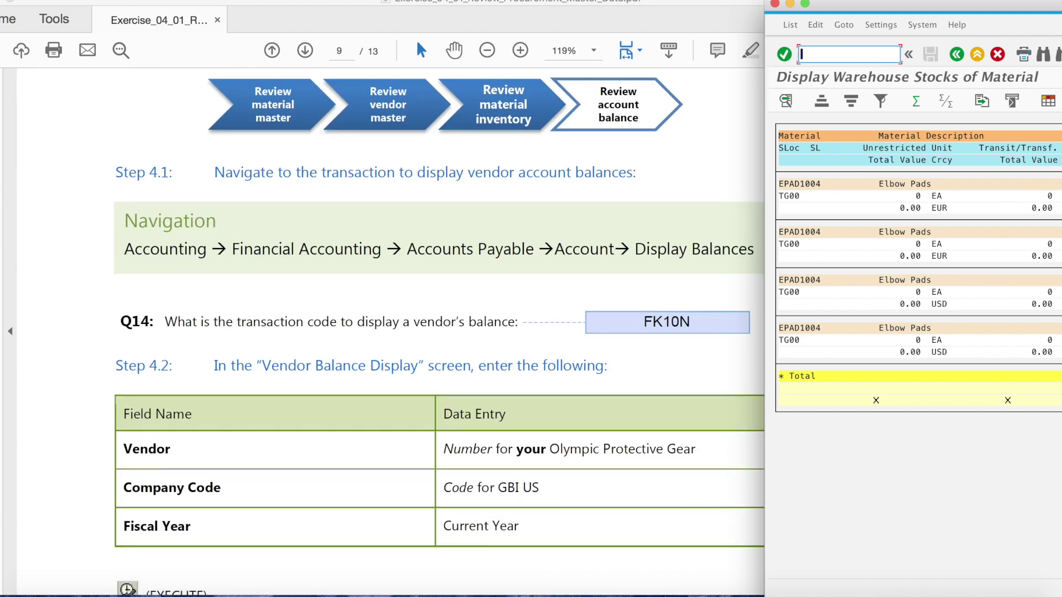
pyautogui.moveTo(871, 10); pyautogui.dragTo(878, 10)
pyautogui.click(984, 55)
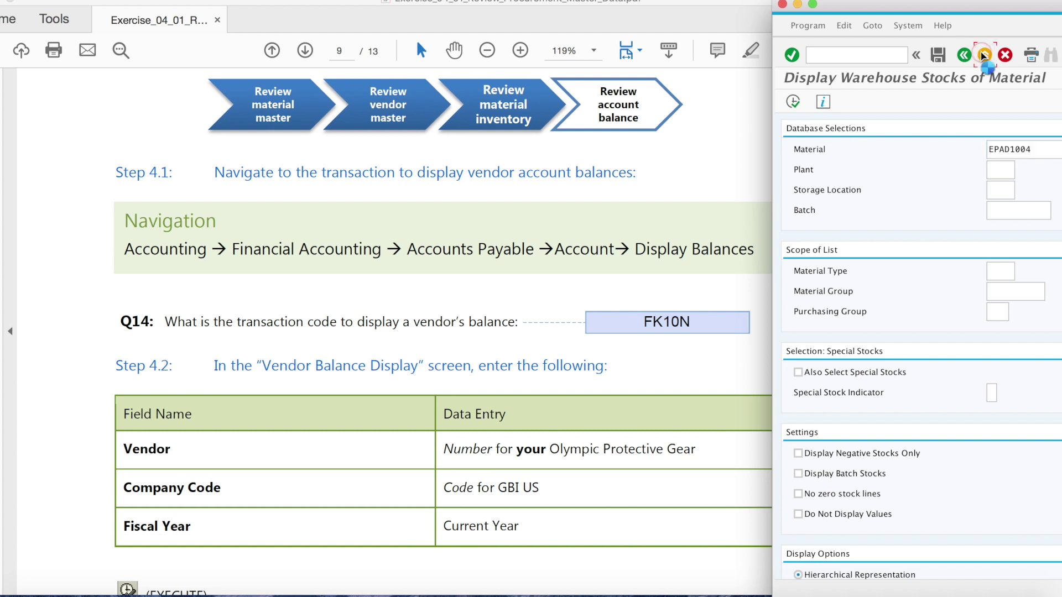
# Exit to the Easy Access menu without logging off and collapse Logistics
pyautogui.click(984, 56)
pyautogui.click(984, 56)
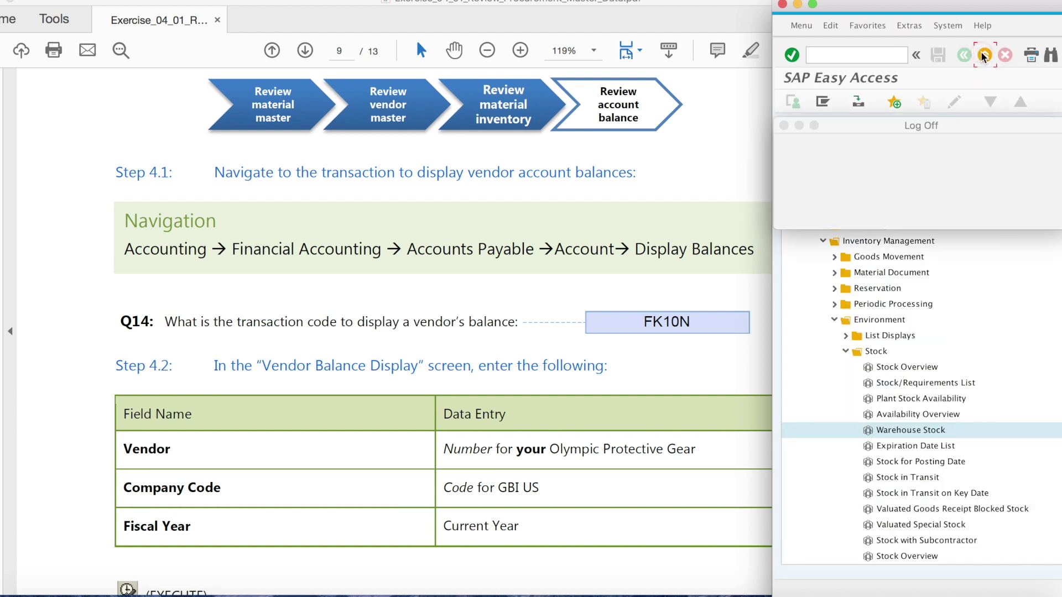
pyautogui.click(926, 218)
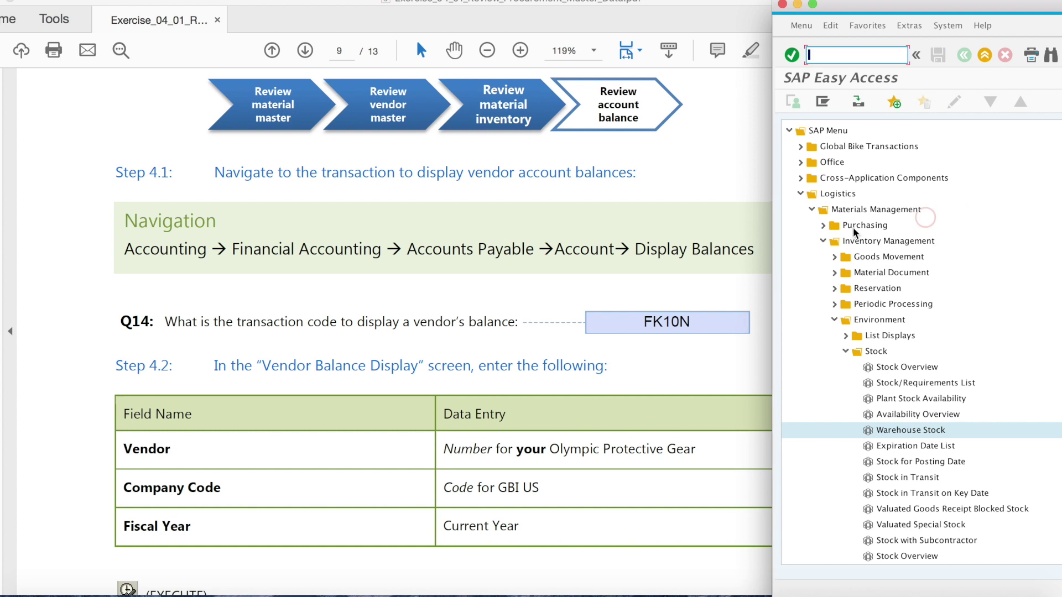
pyautogui.click(801, 200)
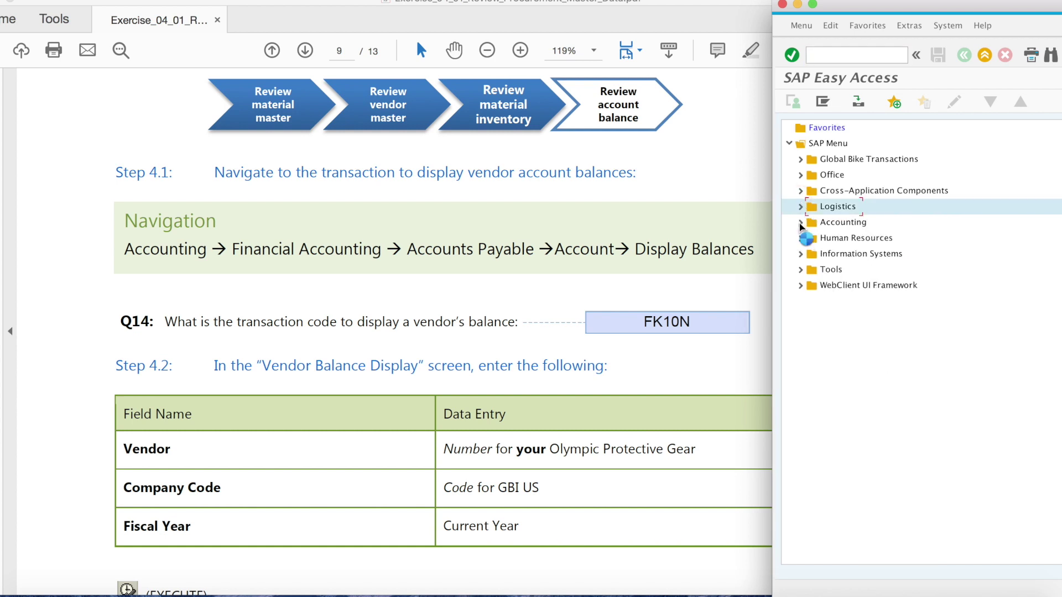
# Expand Accounting > Financial Accounting > Accounts Payable > Account and start Display Balances
pyautogui.click(801, 223)
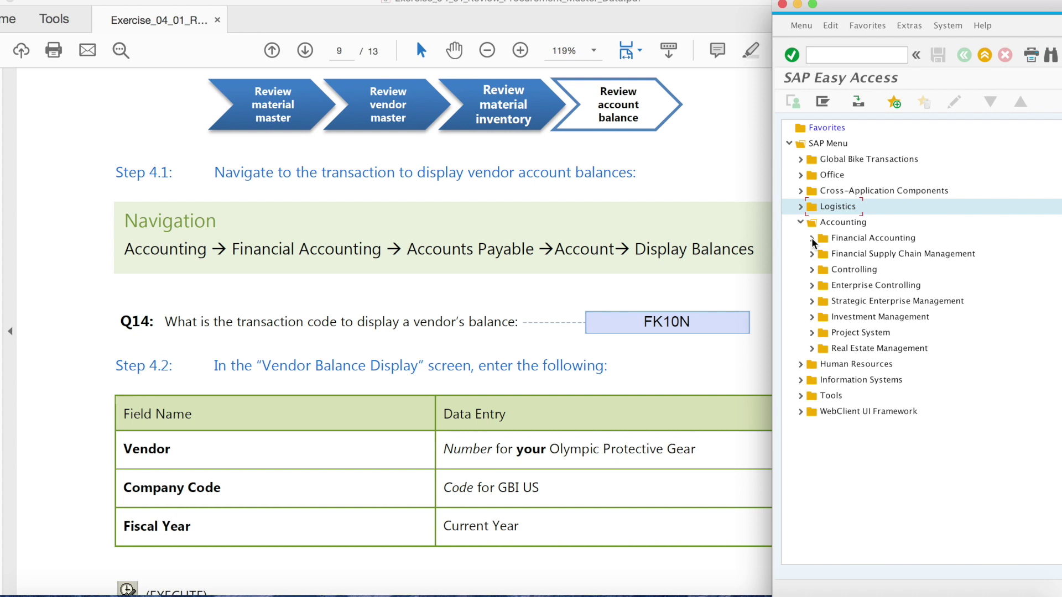
pyautogui.click(812, 238)
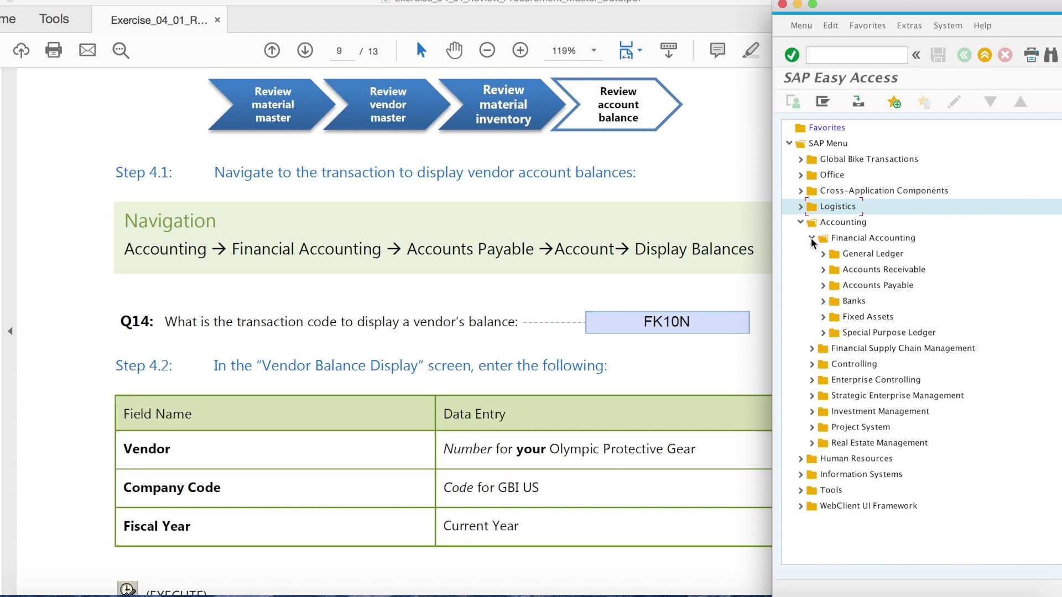
pyautogui.click(823, 285)
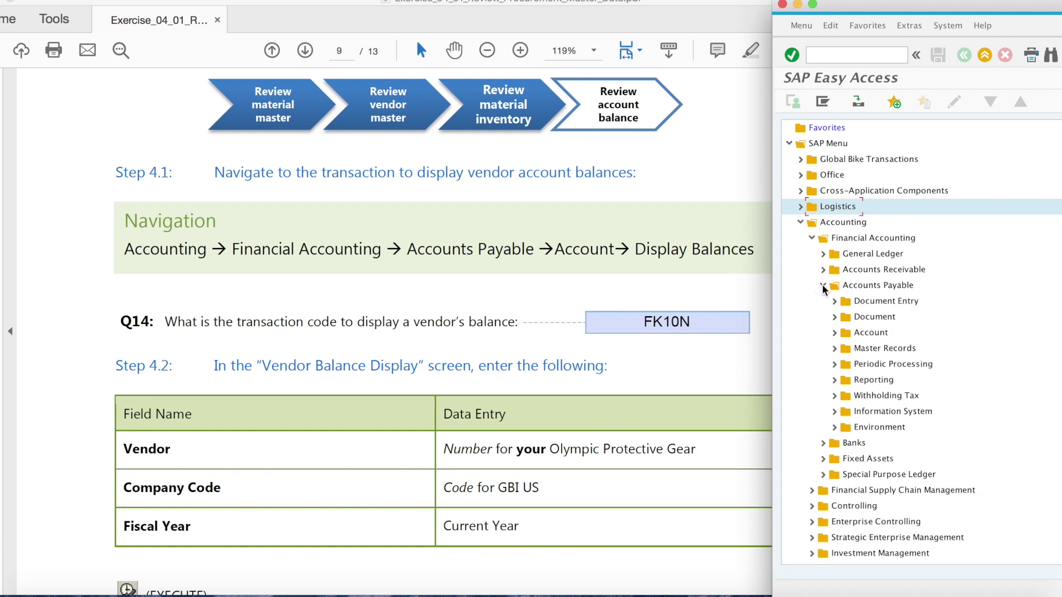
pyautogui.click(835, 332)
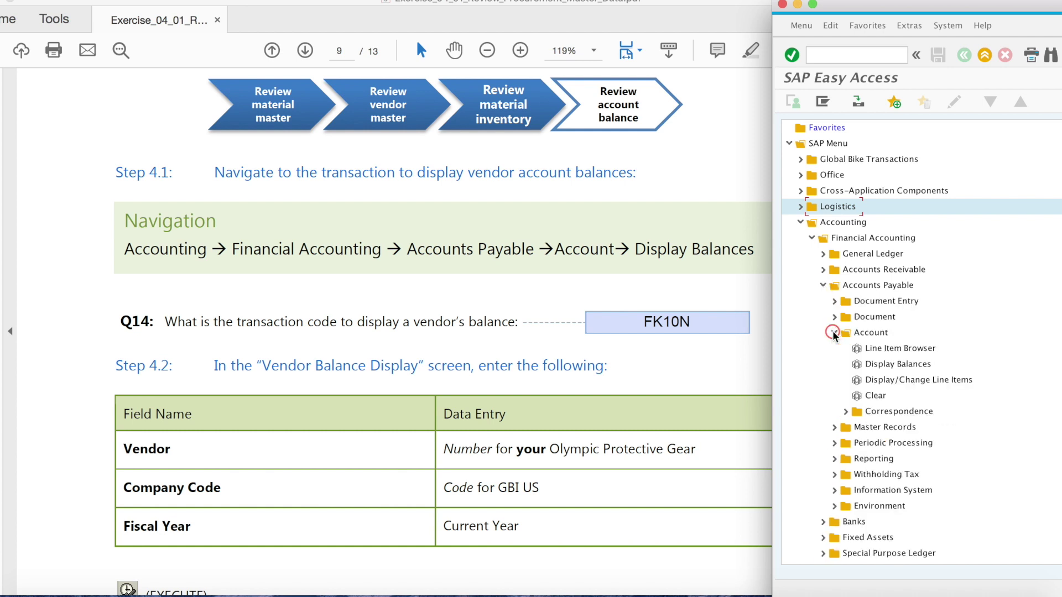
pyautogui.doubleClick(869, 365)
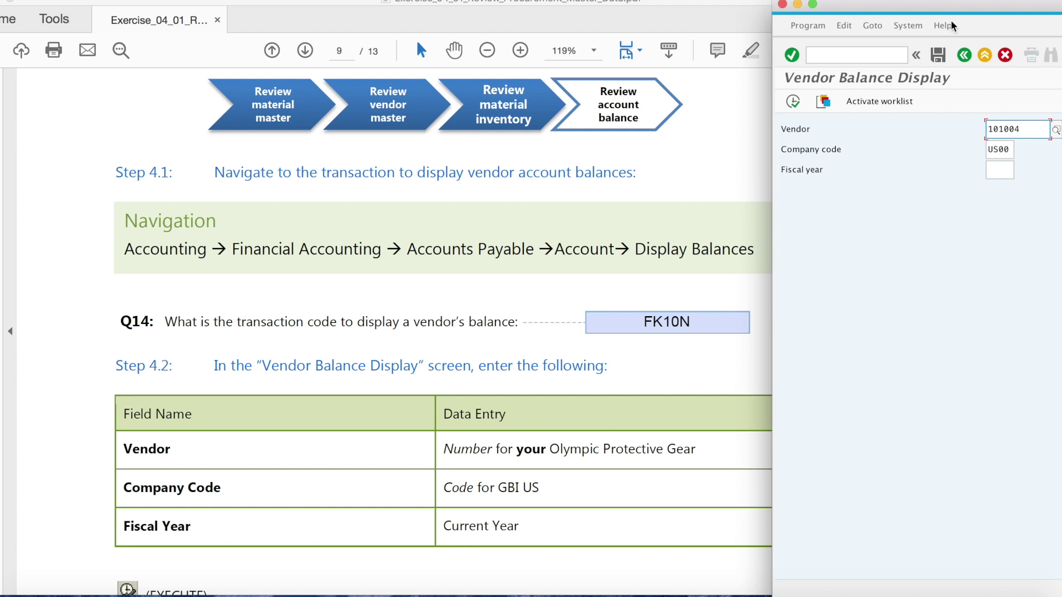
# Check the exercise PDF, then run the vendor balance display for US00 and fiscal year 2019
pyautogui.moveTo(962, 4); pyautogui.dragTo(928, 4)
pyautogui.click(707, 167)
pyautogui.scroll(-3, 707, 167)
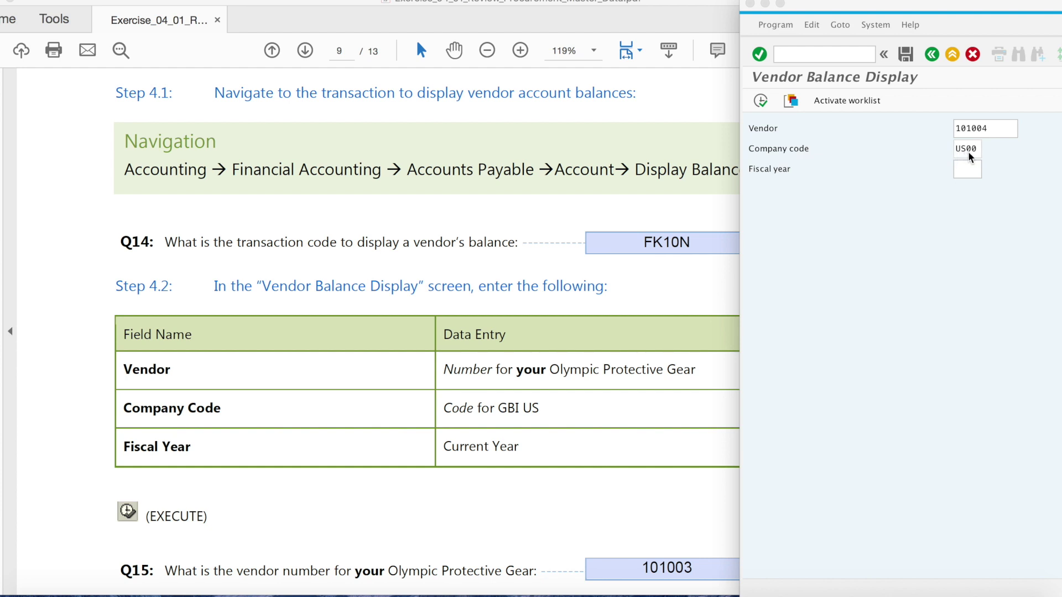
pyautogui.click(964, 169)
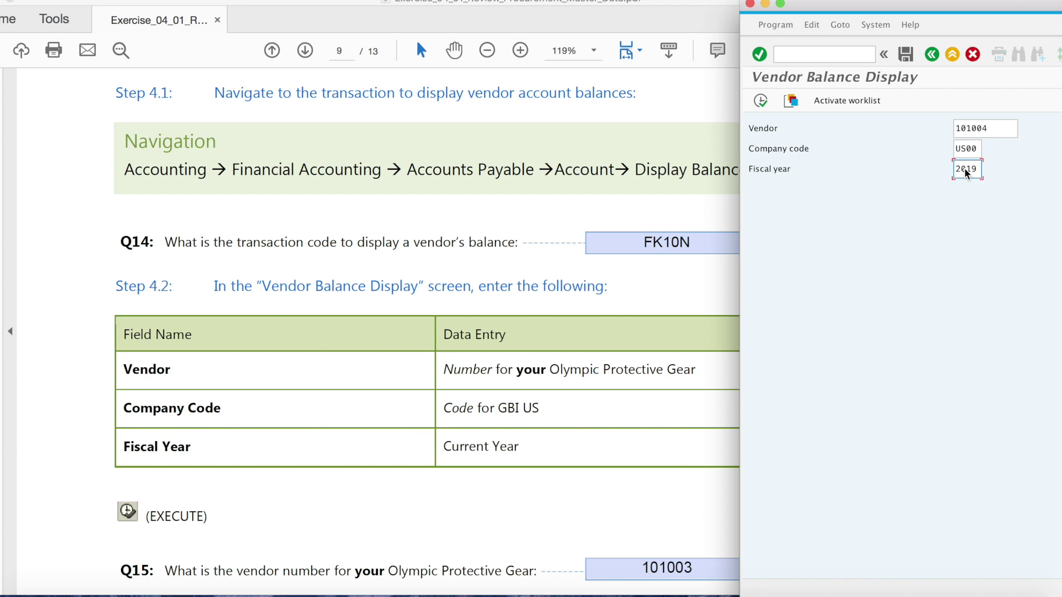
pyautogui.click(756, 106)
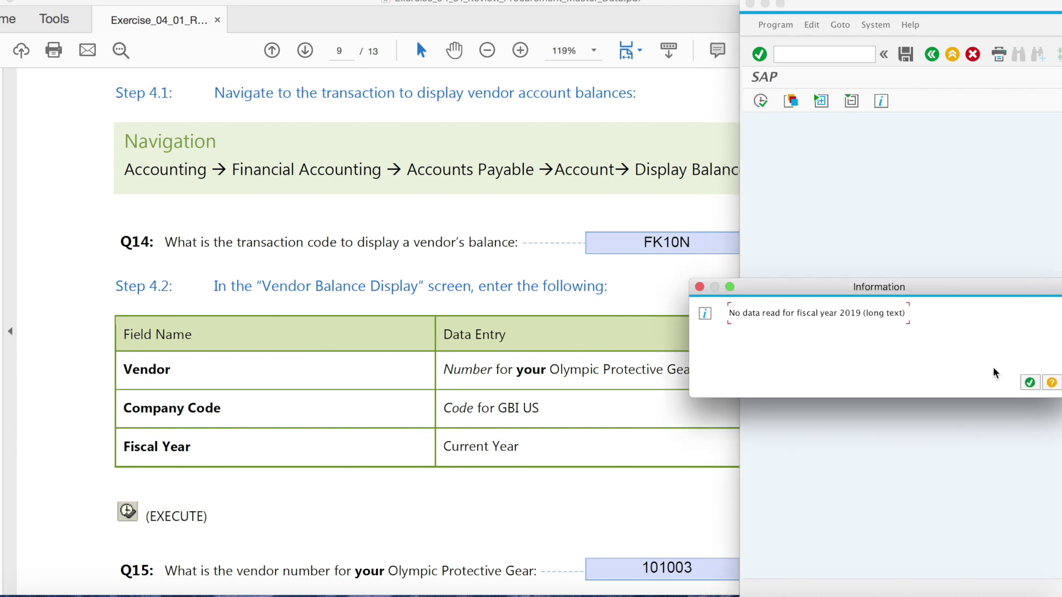
# Acknowledge the 'No data read for fiscal year 2019' message, returning to Vendor Balance Display
pyautogui.scroll(-5, 550, 419)
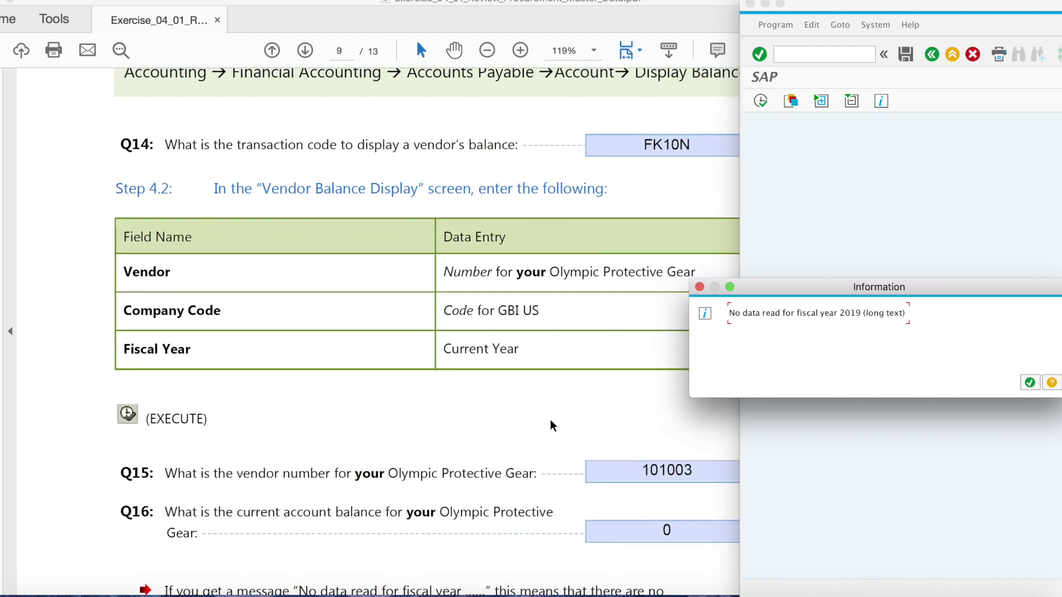
pyautogui.scroll(-1, 550, 419)
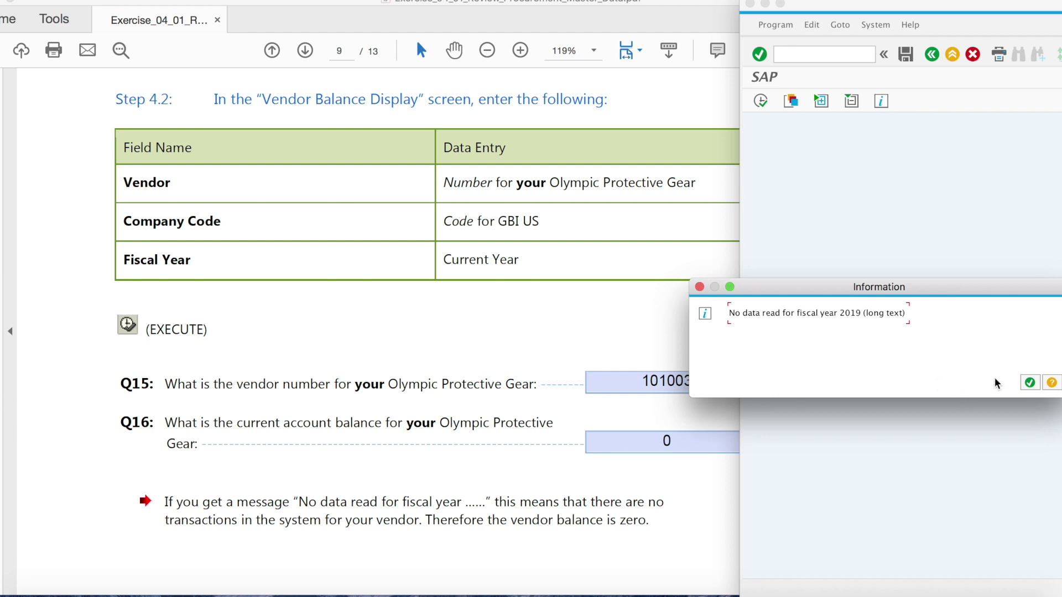
pyautogui.click(1027, 383)
# Scroll the PDF past the Exercise Deliverables to page 11's Attachment 1: Exercise Answer Sheet
pyautogui.scroll(-10, 546, 380)
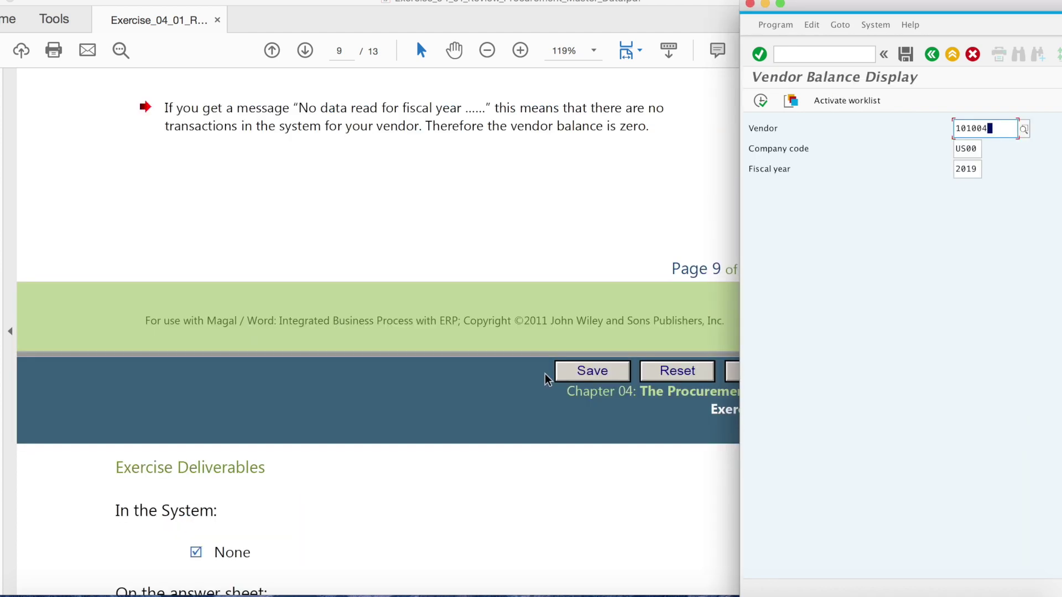
pyautogui.scroll(-6, 546, 379)
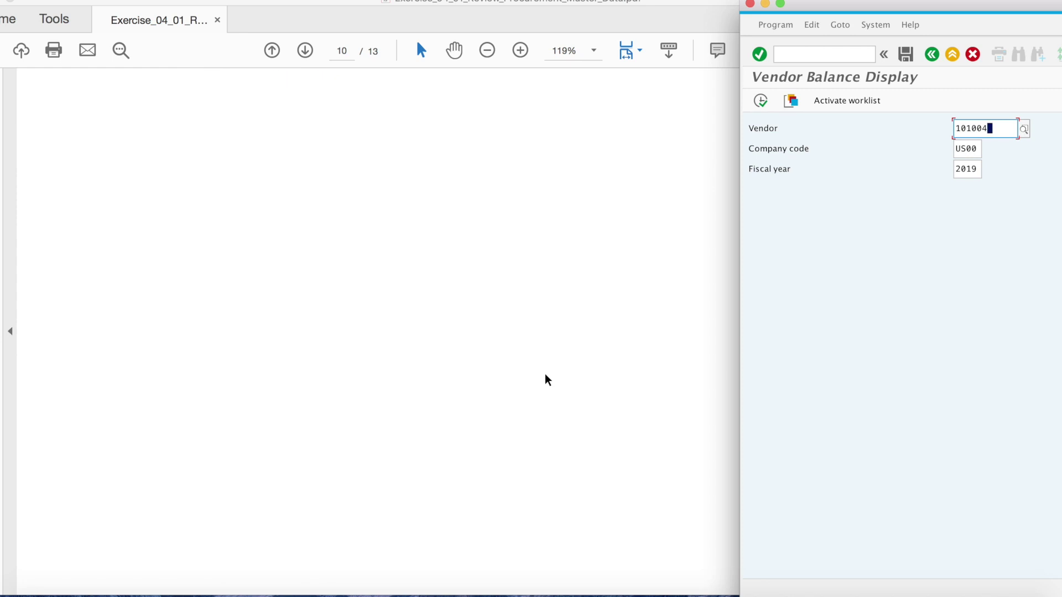
pyautogui.scroll(1, 546, 379)
pyautogui.scroll(-5, 545, 379)
pyautogui.scroll(-3, 545, 379)
pyautogui.scroll(10, 620, 297)
pyautogui.scroll(-8, 620, 297)
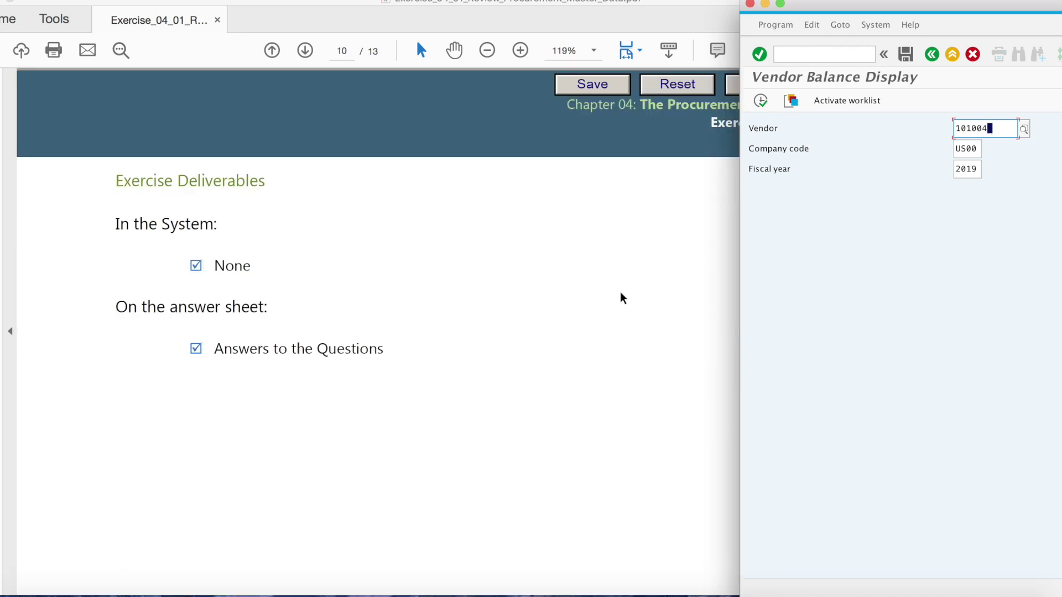
pyautogui.scroll(-10, 621, 293)
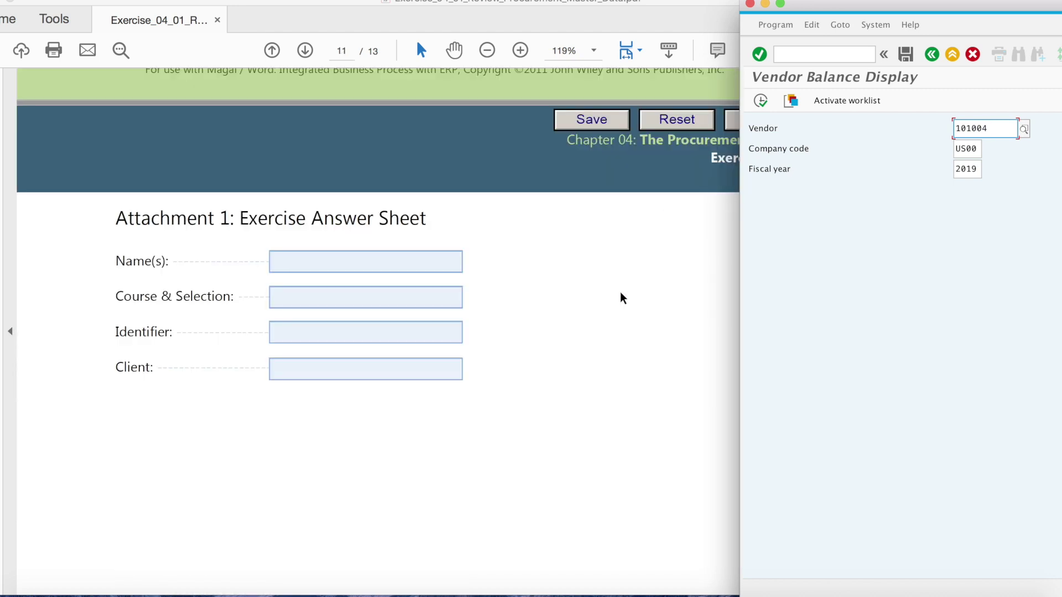